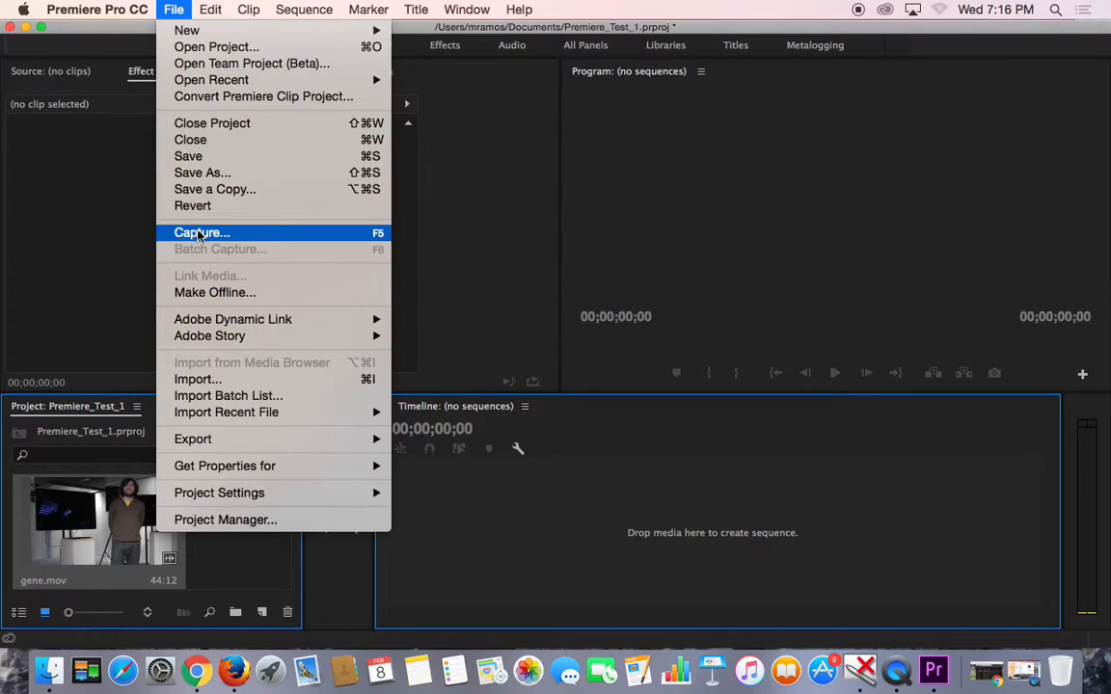
- Import the video file tega.MP4 from the Documents folder into the project
left_click(224, 379)
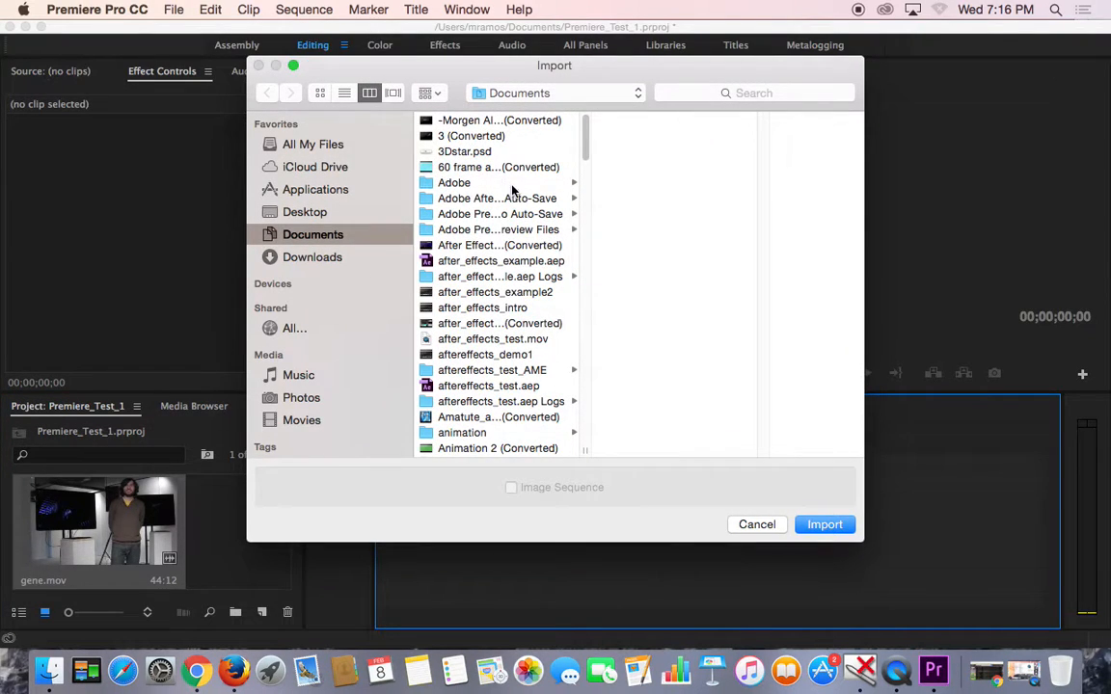
scroll(513, 205, "down", 3)
scroll(512, 206, "down", 10)
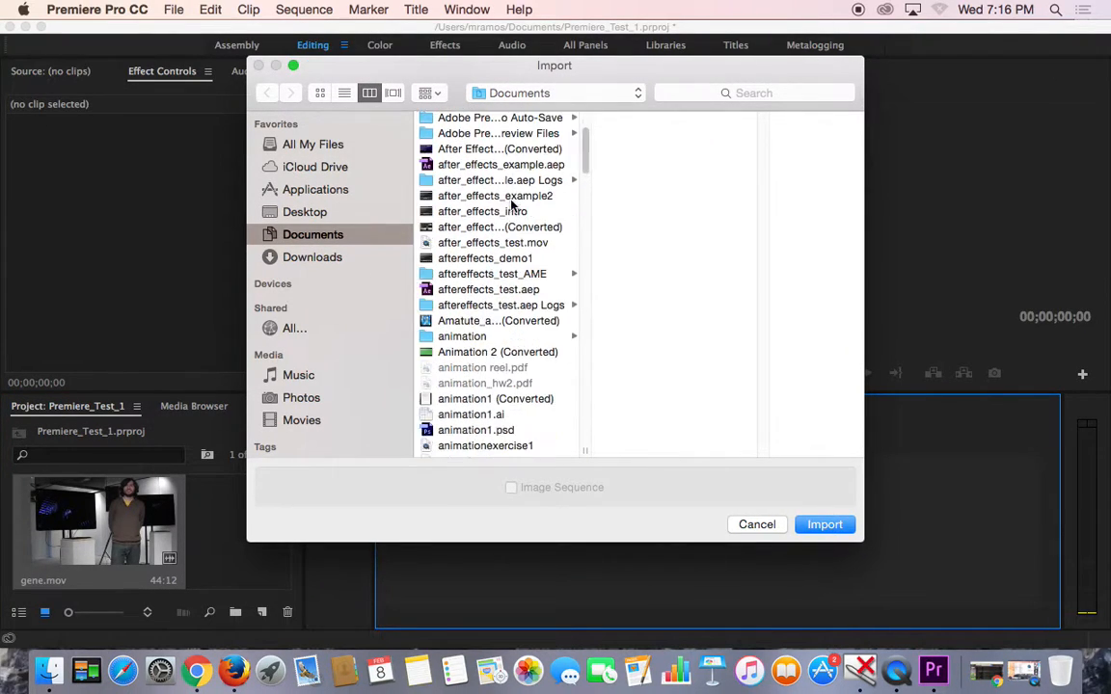
scroll(511, 205, "down", 20)
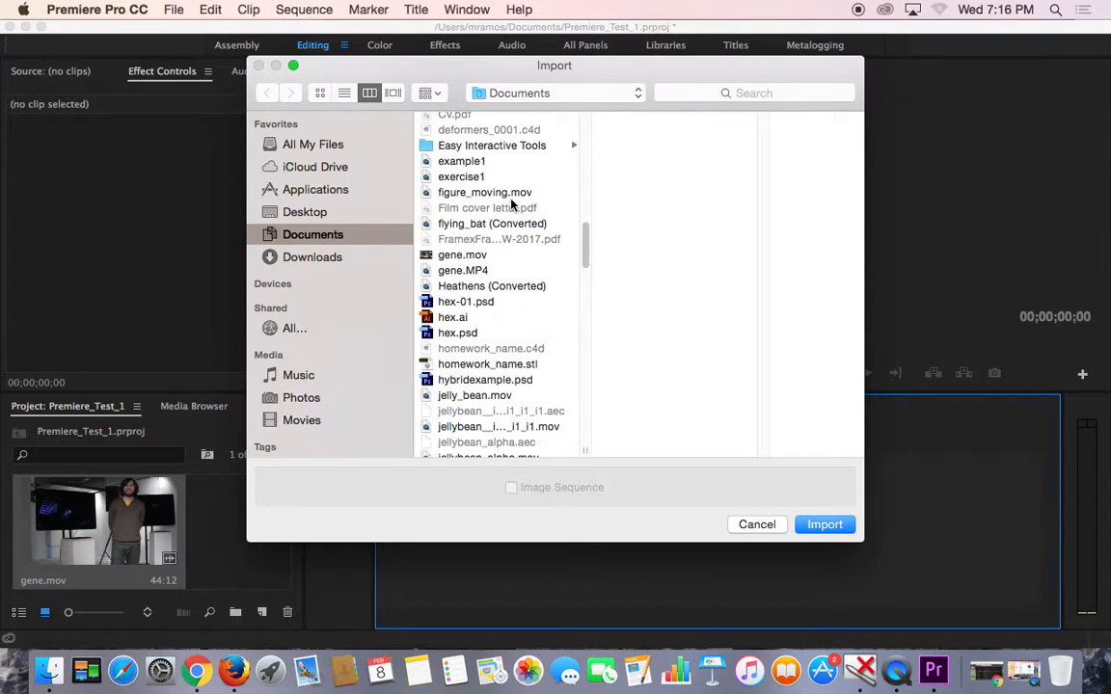
scroll(519, 233, "down", 10)
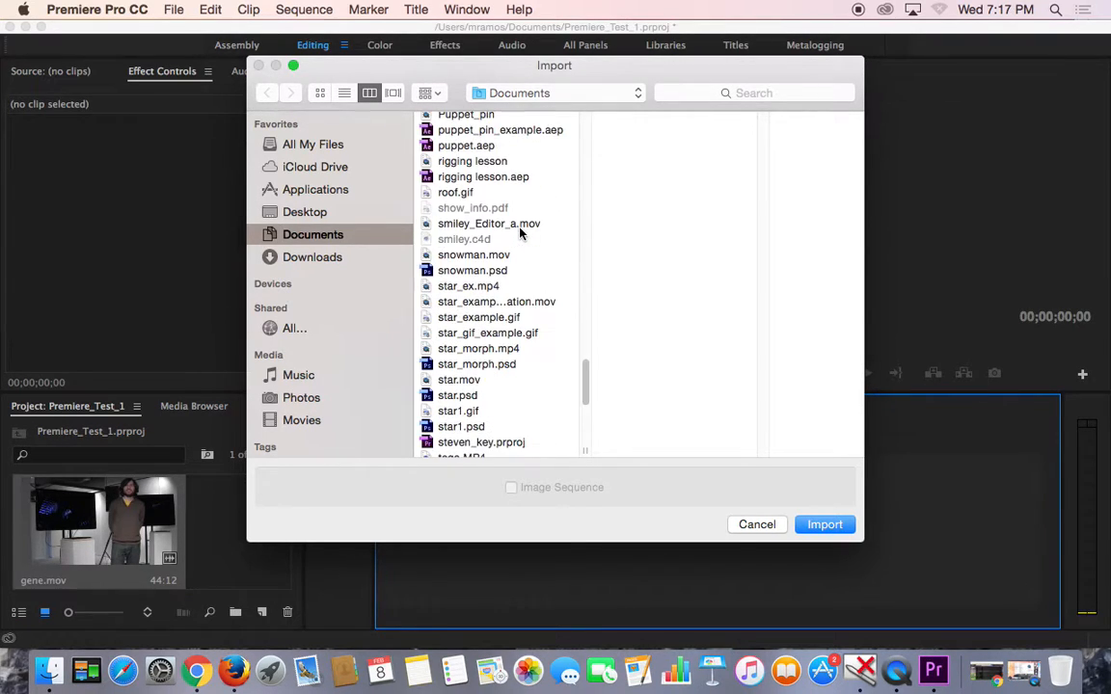
left_click(475, 202)
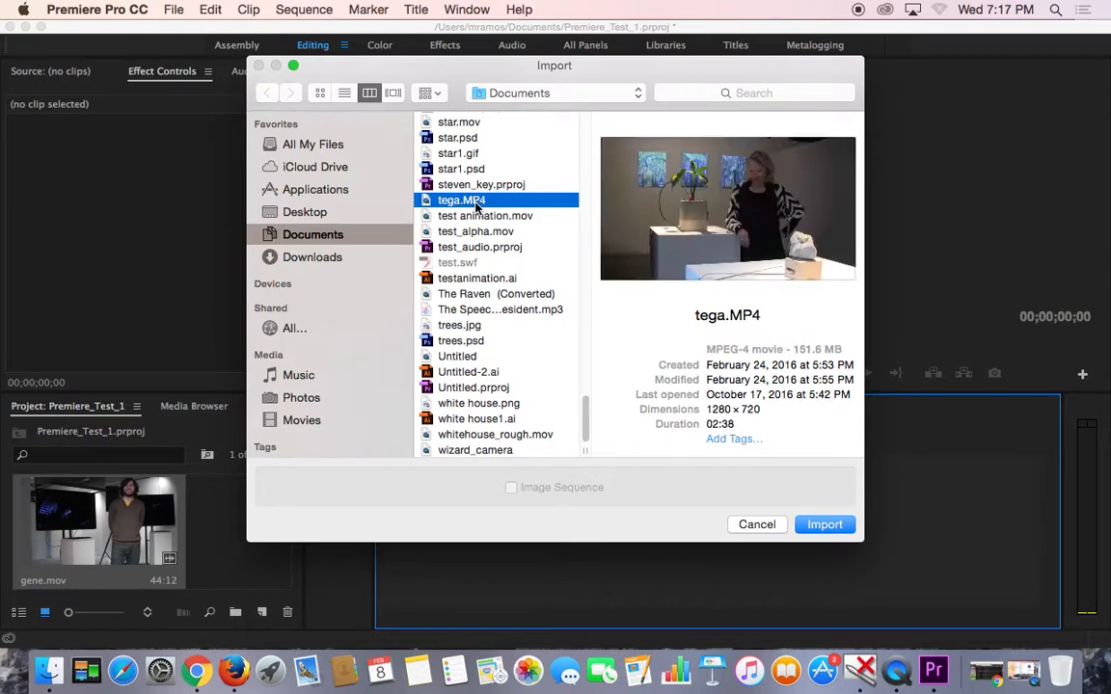
left_click(831, 526)
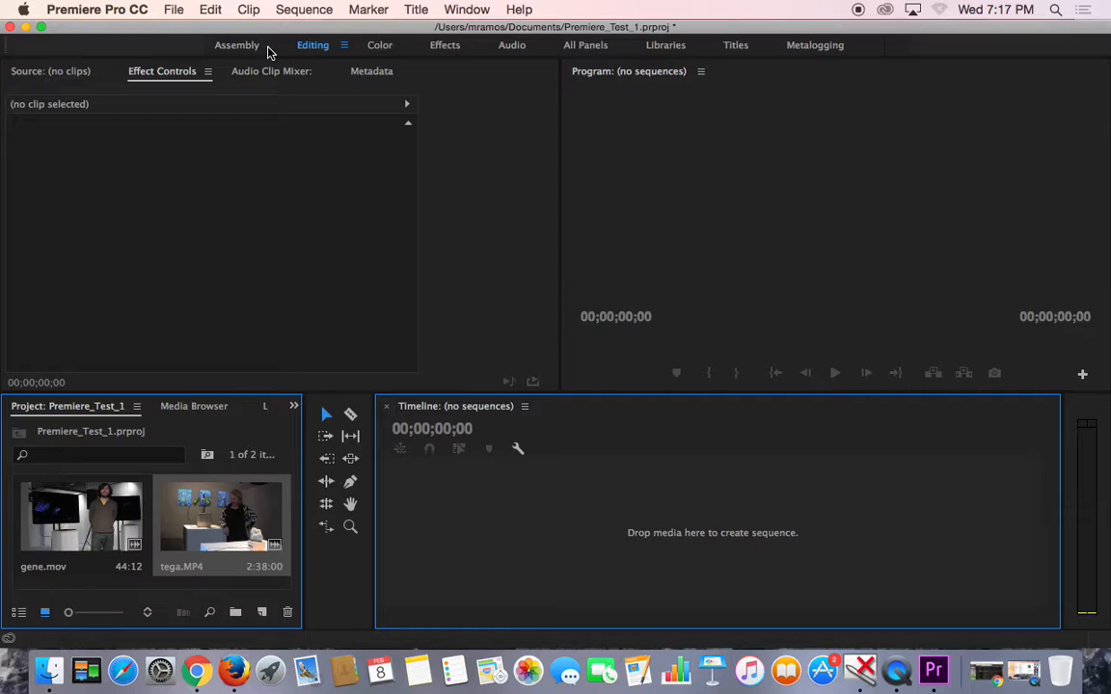
- Look through the Assembly, Editing, Color, Effects and Audio workspaces, and settle on the Assembly workspace
left_click(236, 45)
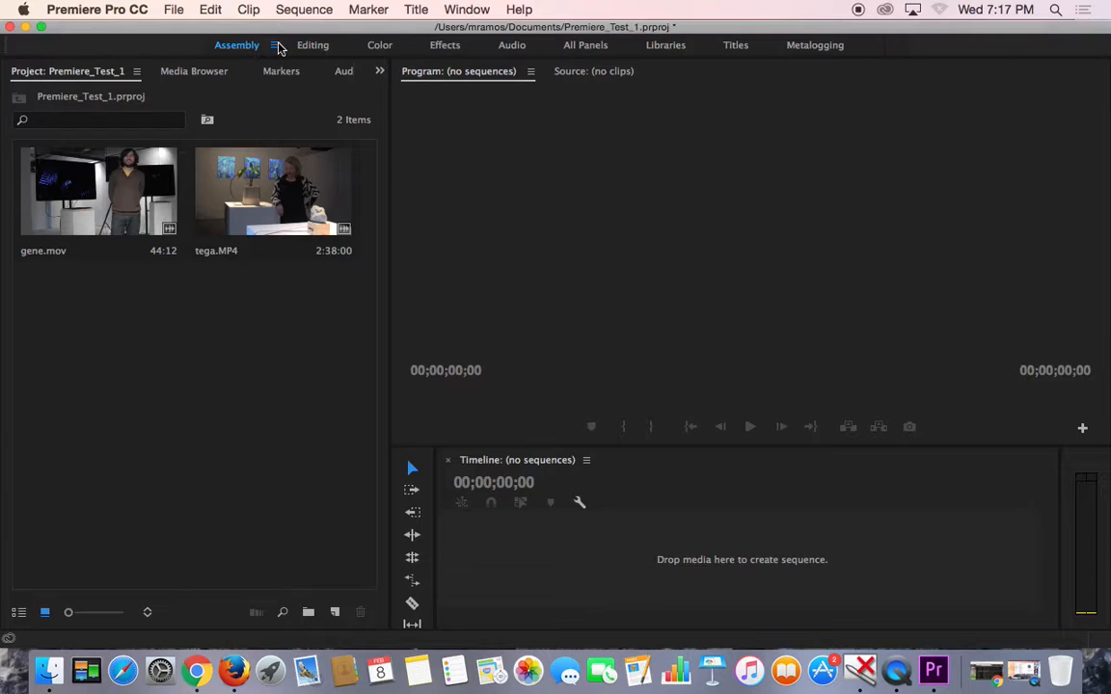
left_click(311, 45)
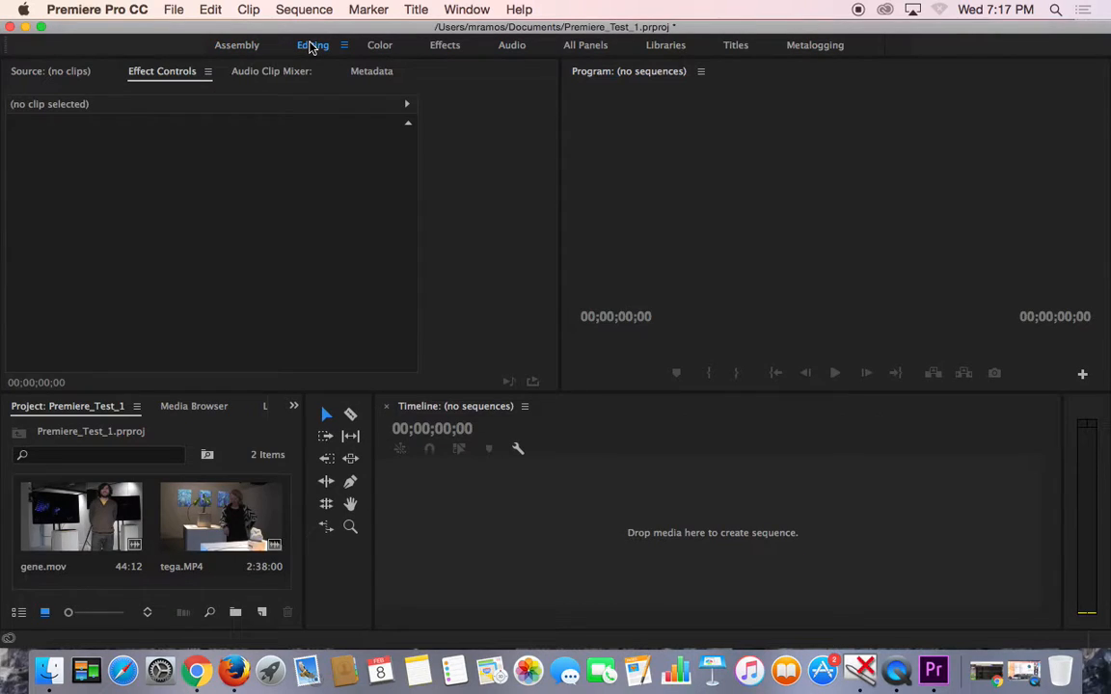
left_click(378, 45)
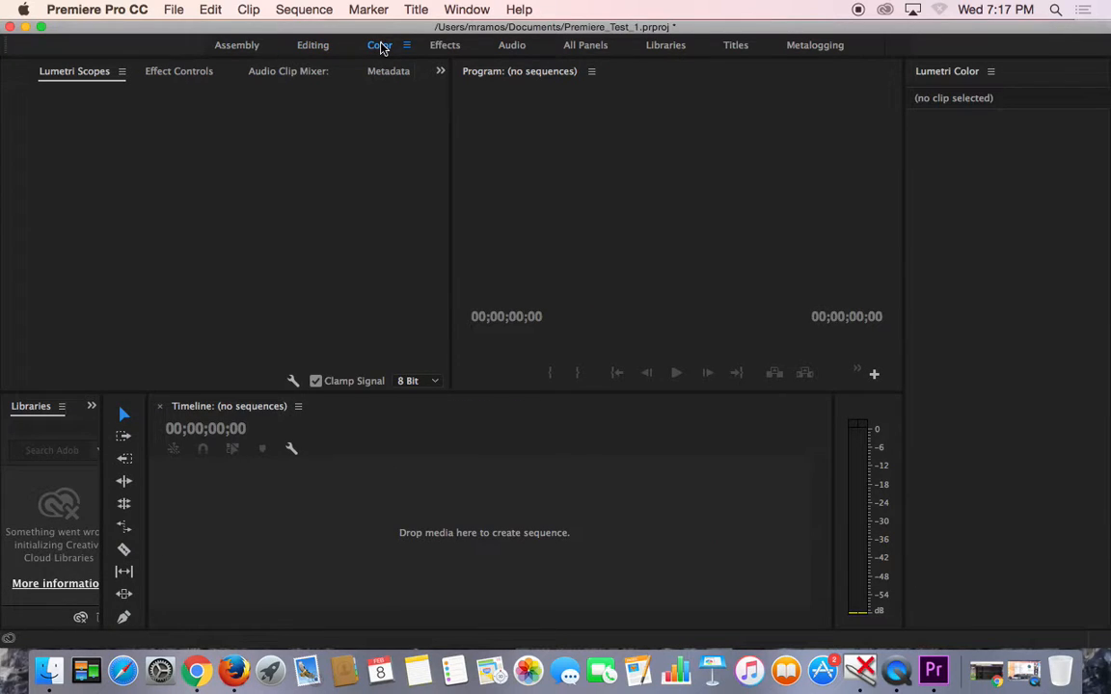
left_click(444, 47)
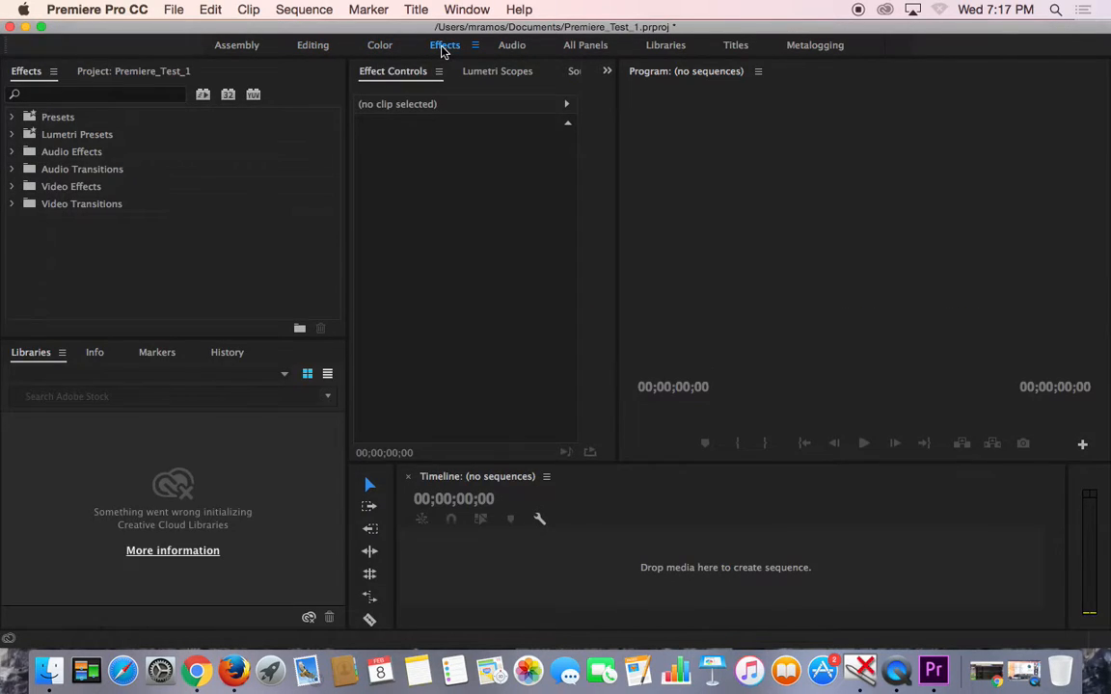
left_click(511, 46)
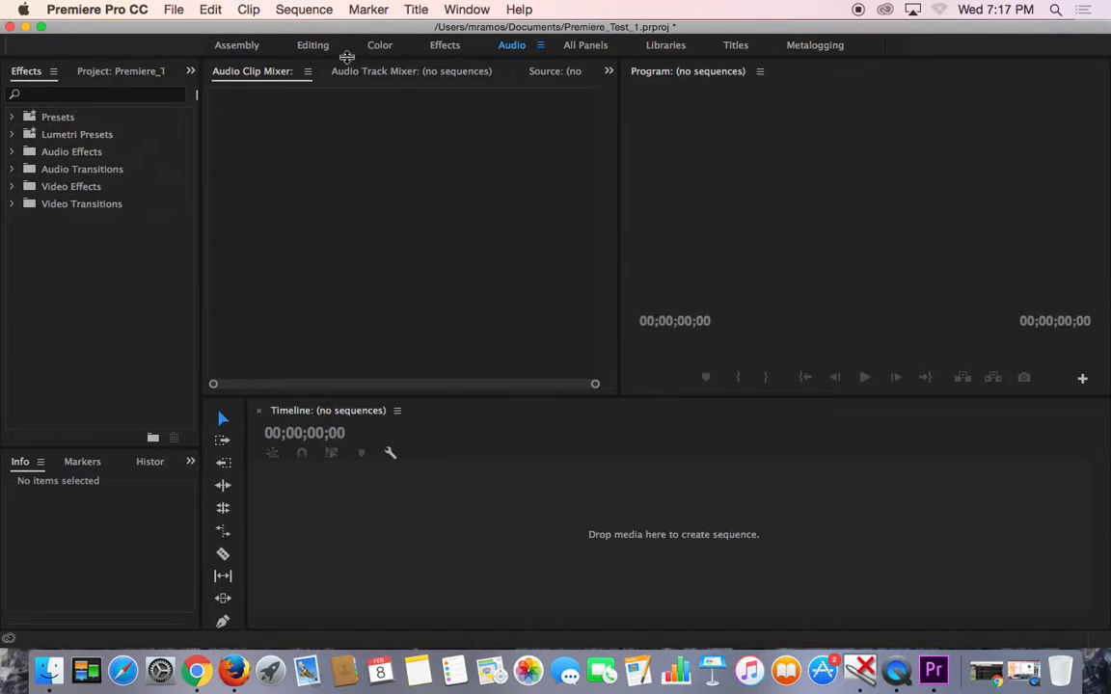
left_click(239, 48)
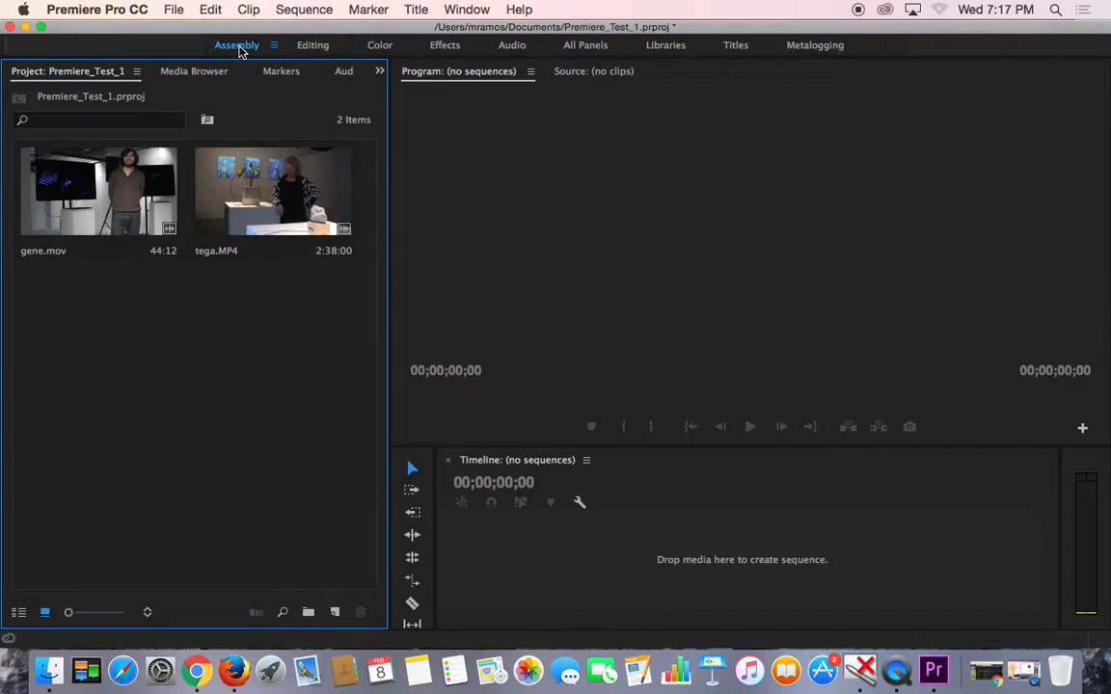
left_click(314, 46)
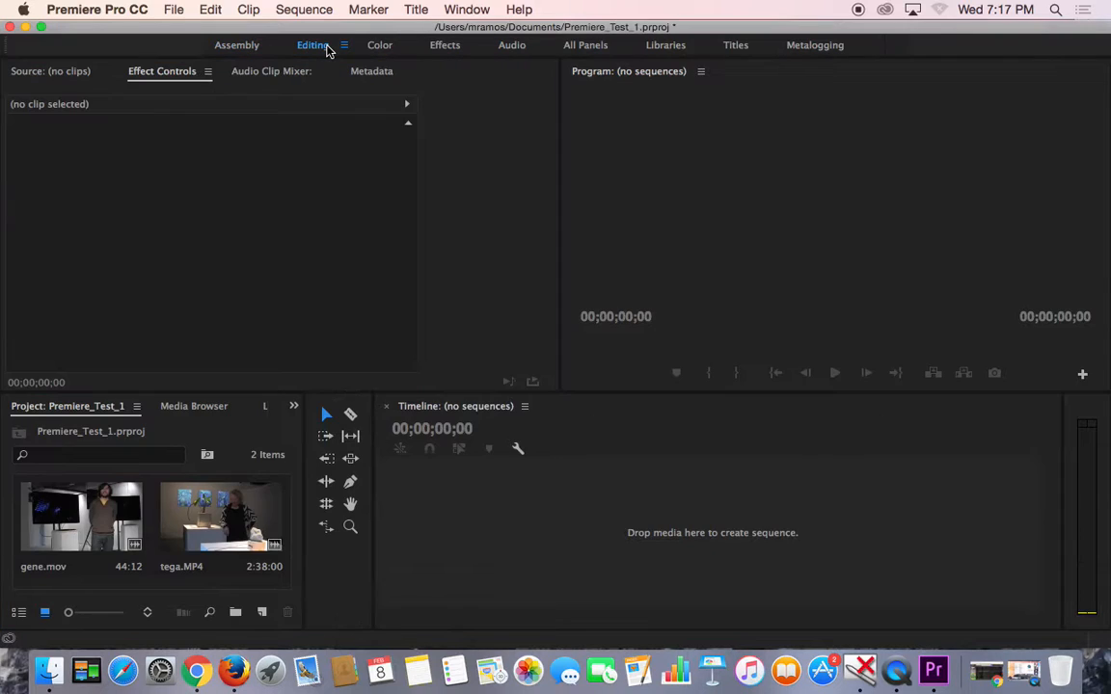
left_click(241, 48)
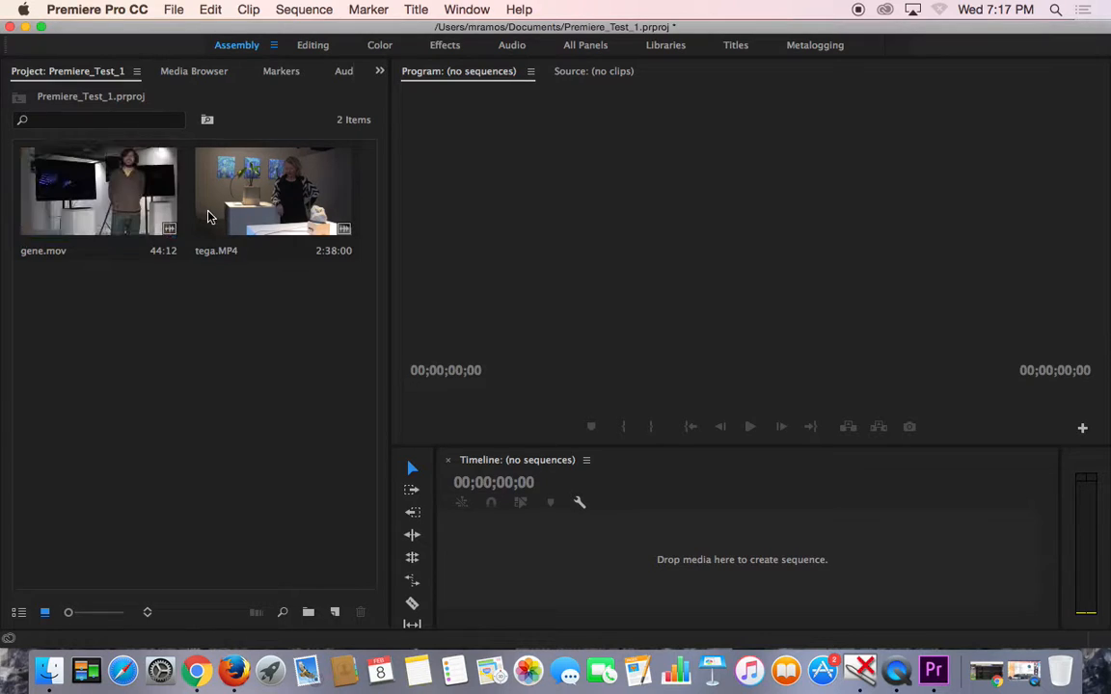
- Open gene.mov in the Source monitor, play it from the start with the volume raised, and pause at 00:00:06:19
double_click(108, 212)
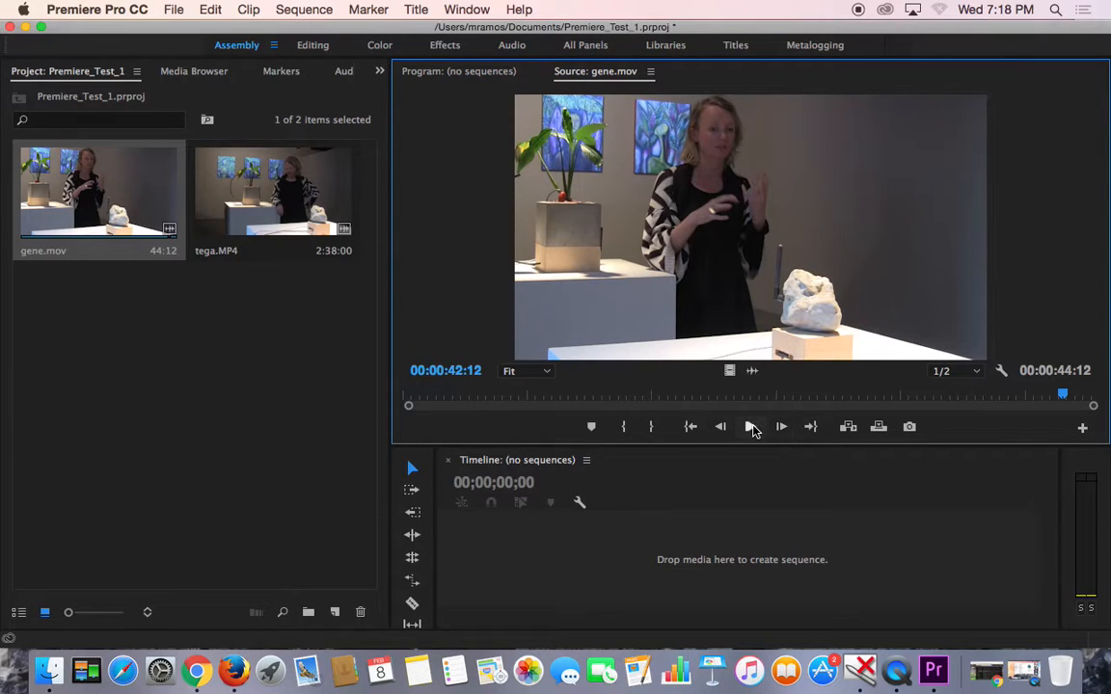
left_click(752, 427)
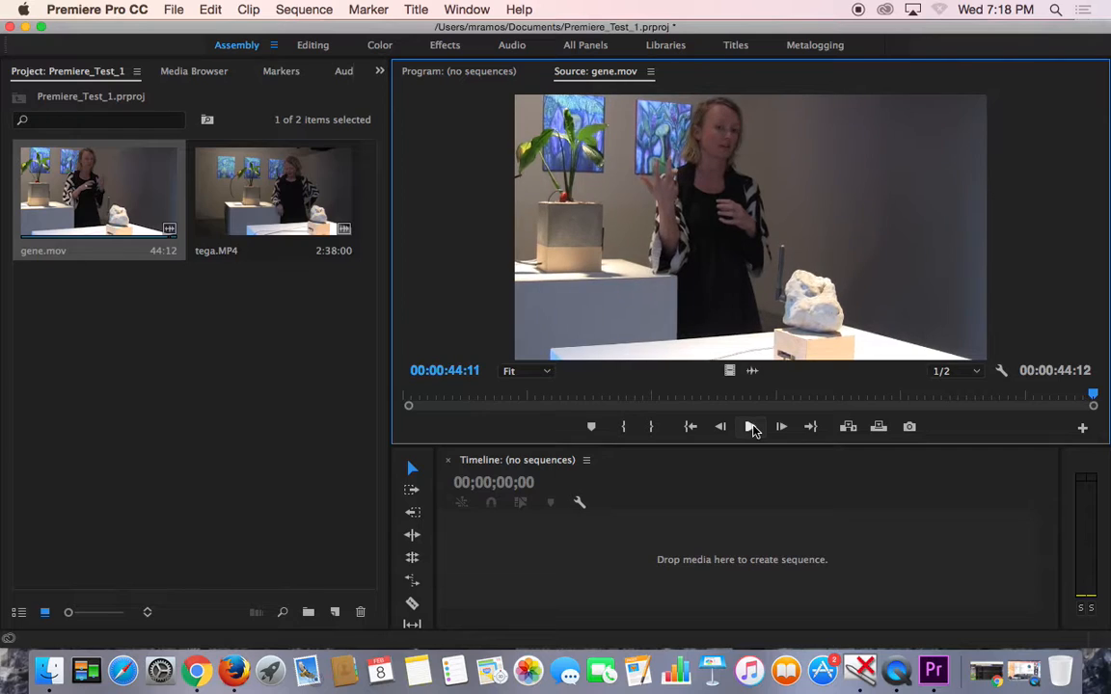
left_click_drag(1094, 398, 286, 404)
left_click(751, 427)
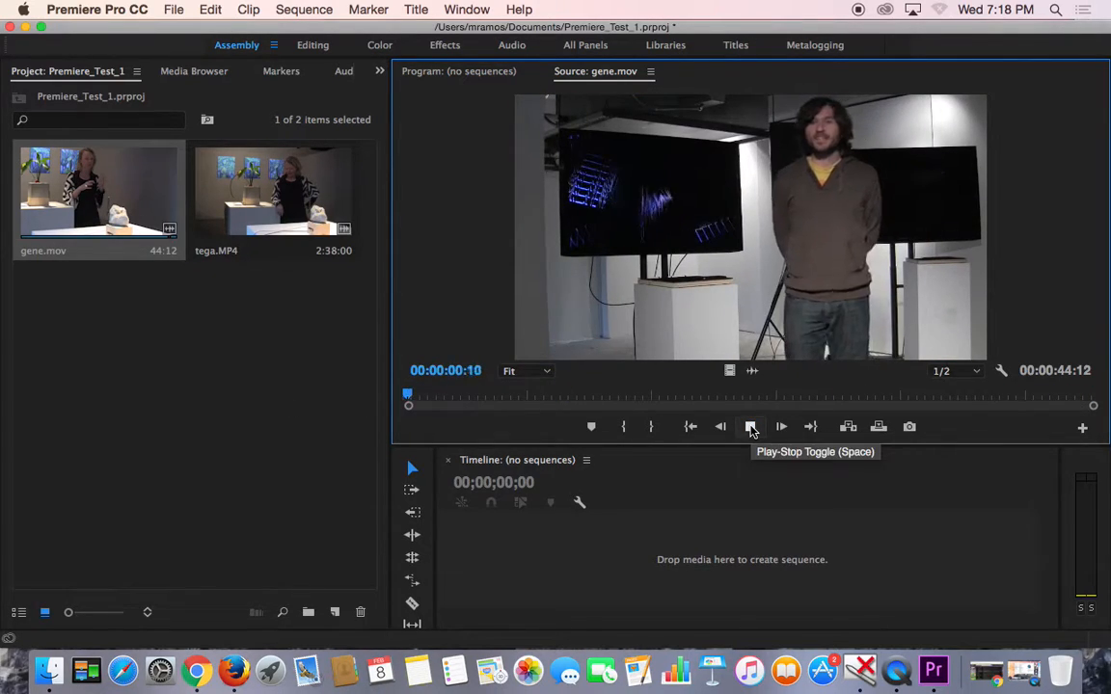
key("XF86AudioRaiseVolume")
key("XF86AudioRaiseVolume")
key("XF86AudioRaiseVolume")
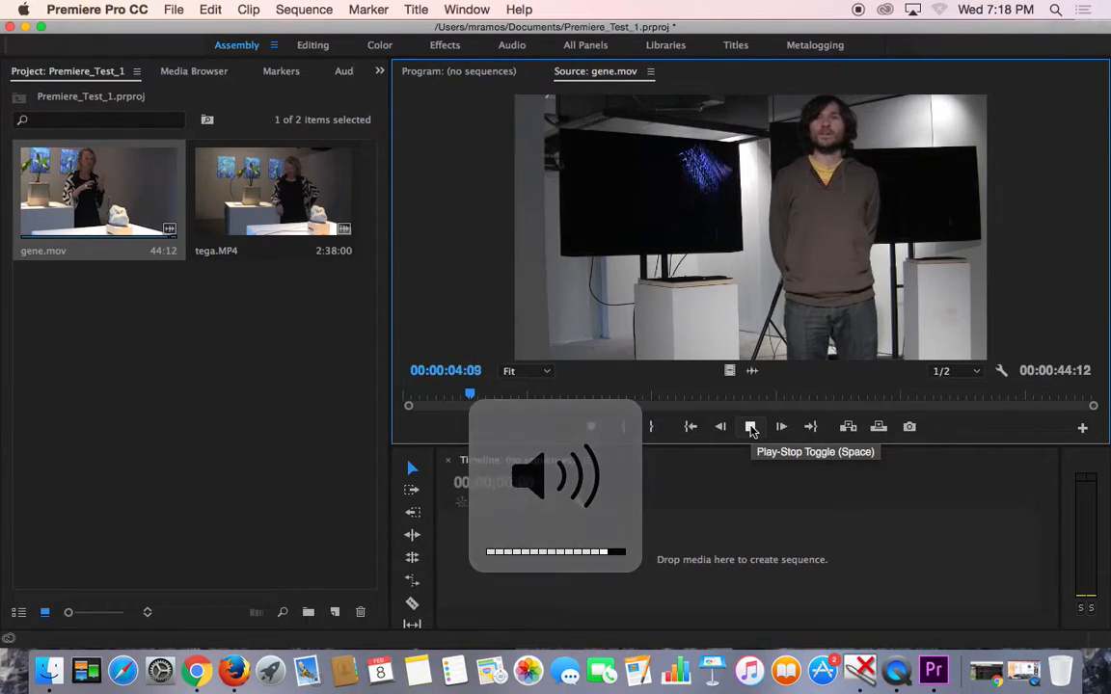
left_click(748, 428)
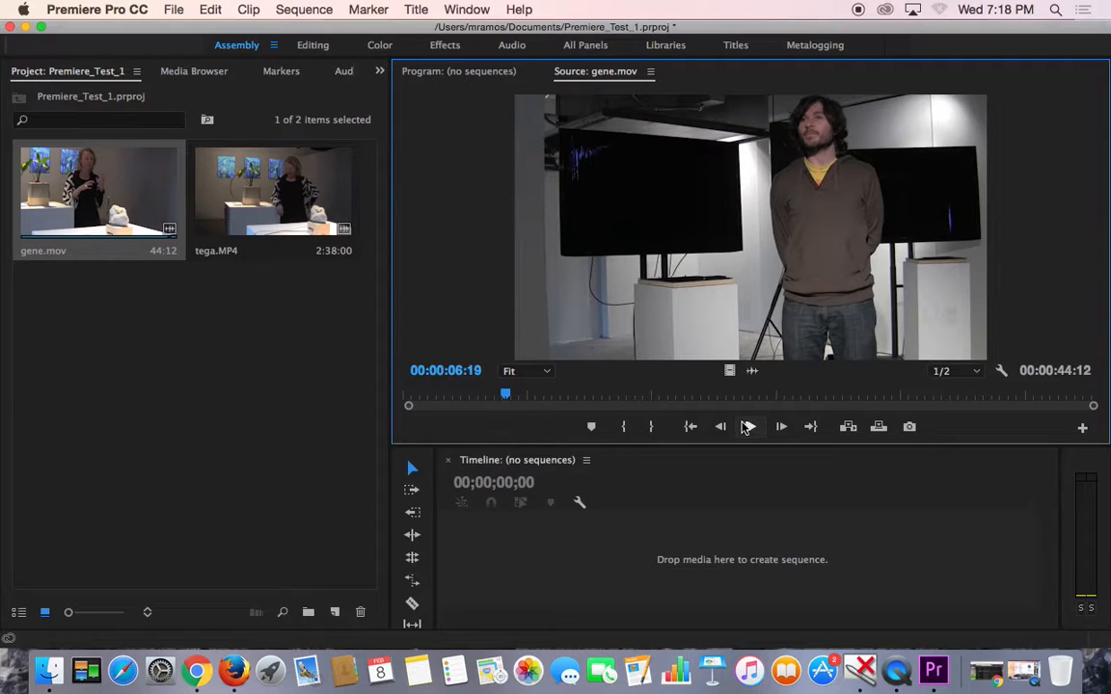
- Resume playing gene.mov past the 20-second mark, adjusting the volume, and return its playhead to about 00:00:02:10
left_click(749, 426)
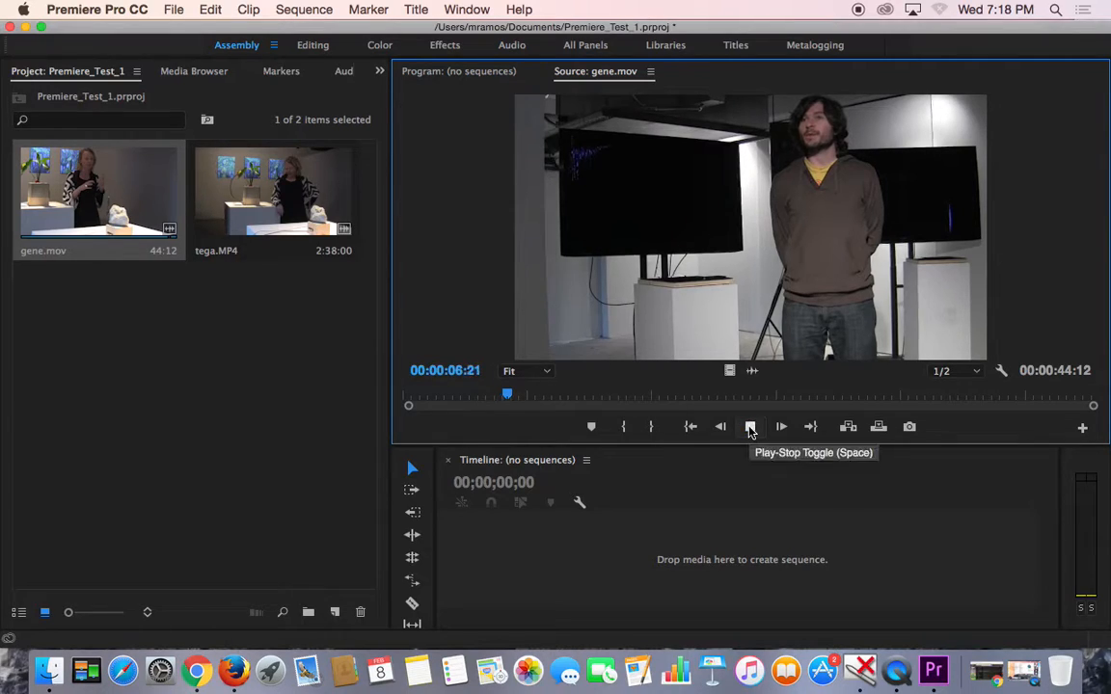
key("XF86AudioRaiseVolume")
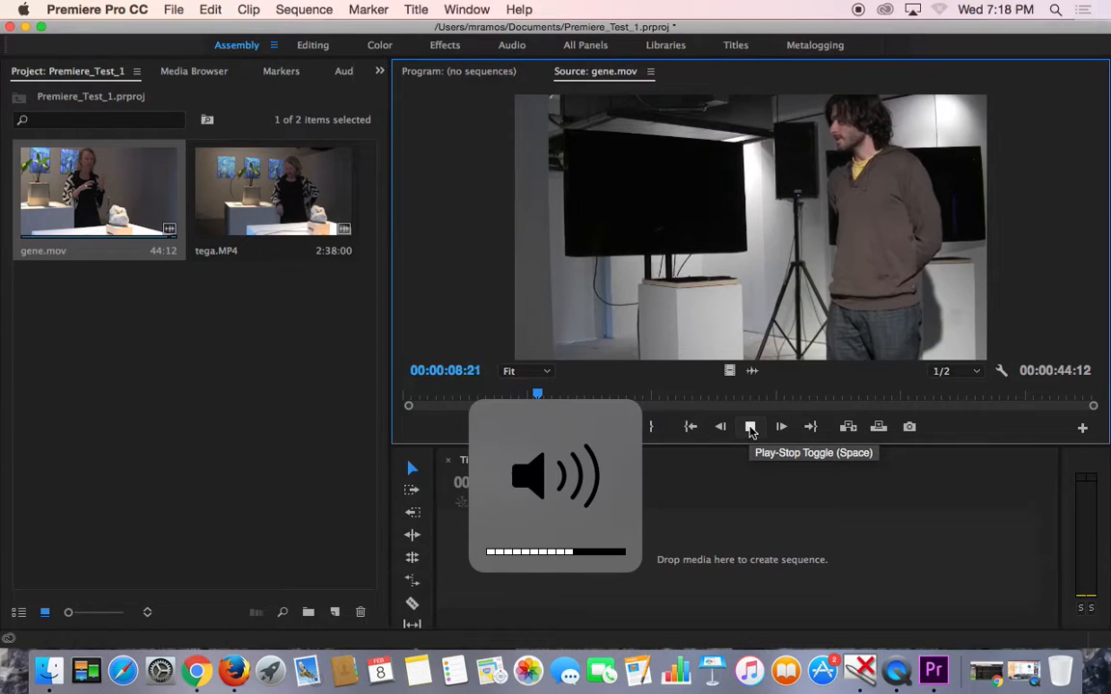
key("XF86AudioLowerVolume")
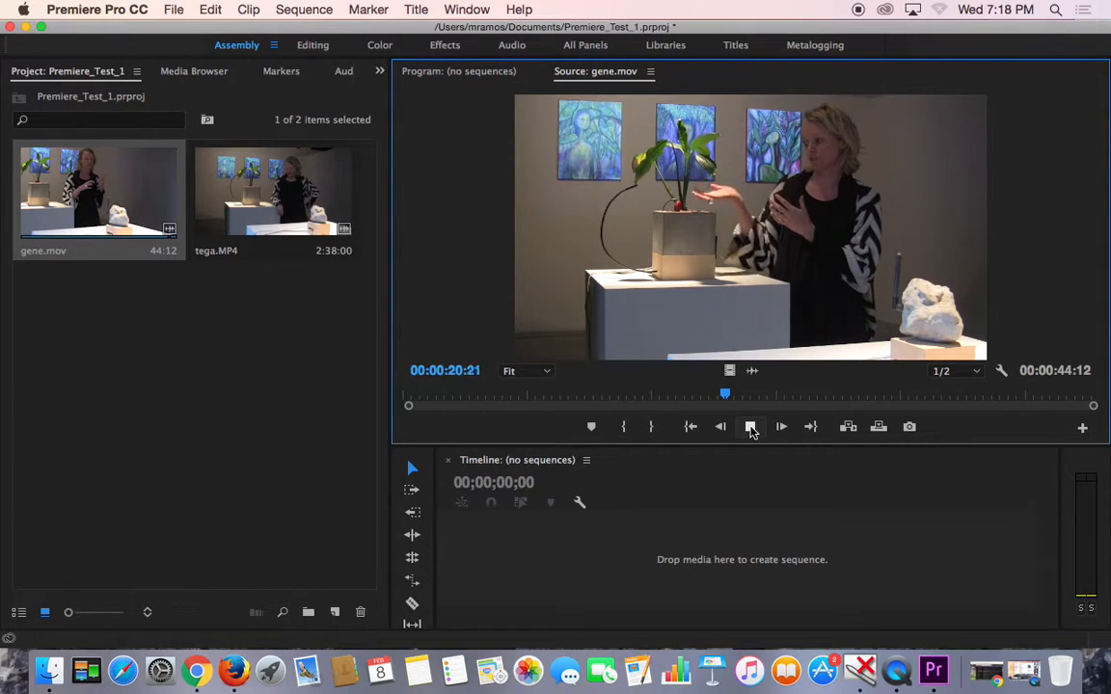
left_click(750, 426)
left_click_drag(748, 394, 439, 393)
left_click(750, 426)
left_click(750, 426)
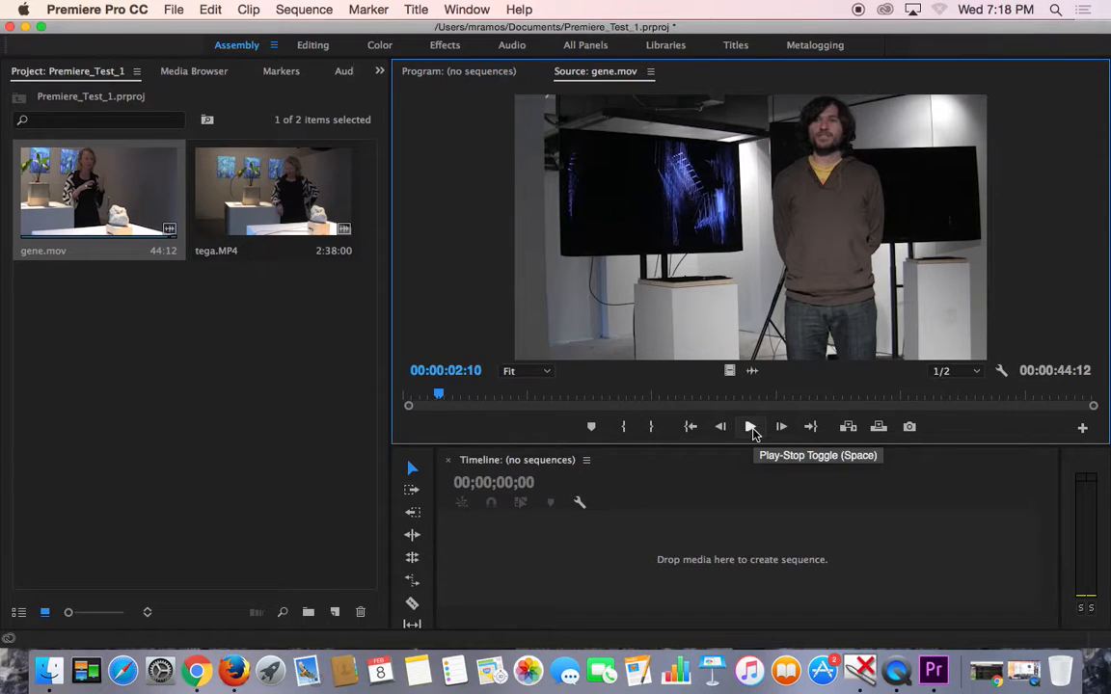
- Open tega.MP4 in the Source monitor and scrub it to about 00:00:21:25
double_click(232, 181)
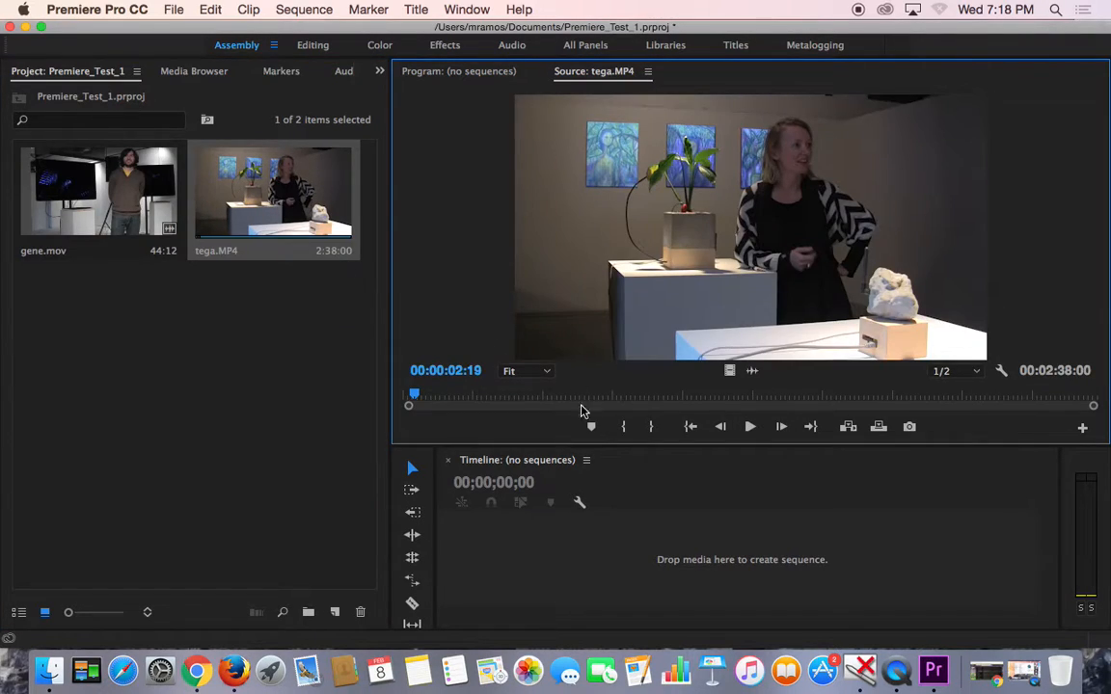
left_click_drag(434, 397, 496, 397)
left_click(125, 197)
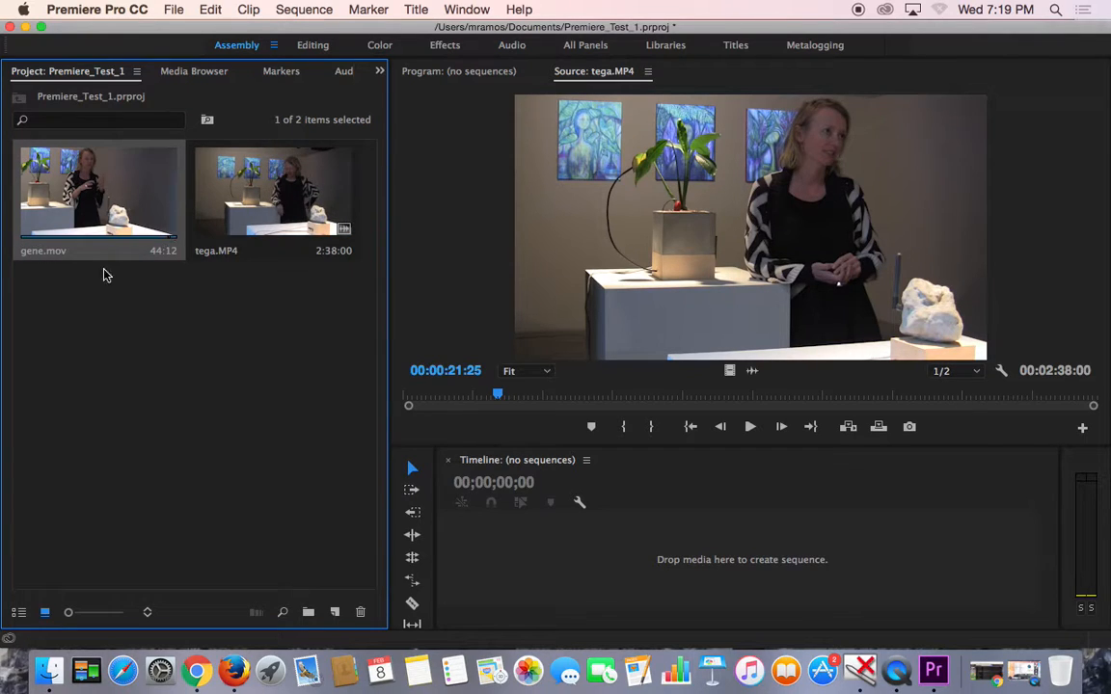
- Create a sequence from tega.MP4 by placing the clip in the empty timeline
left_click(216, 204)
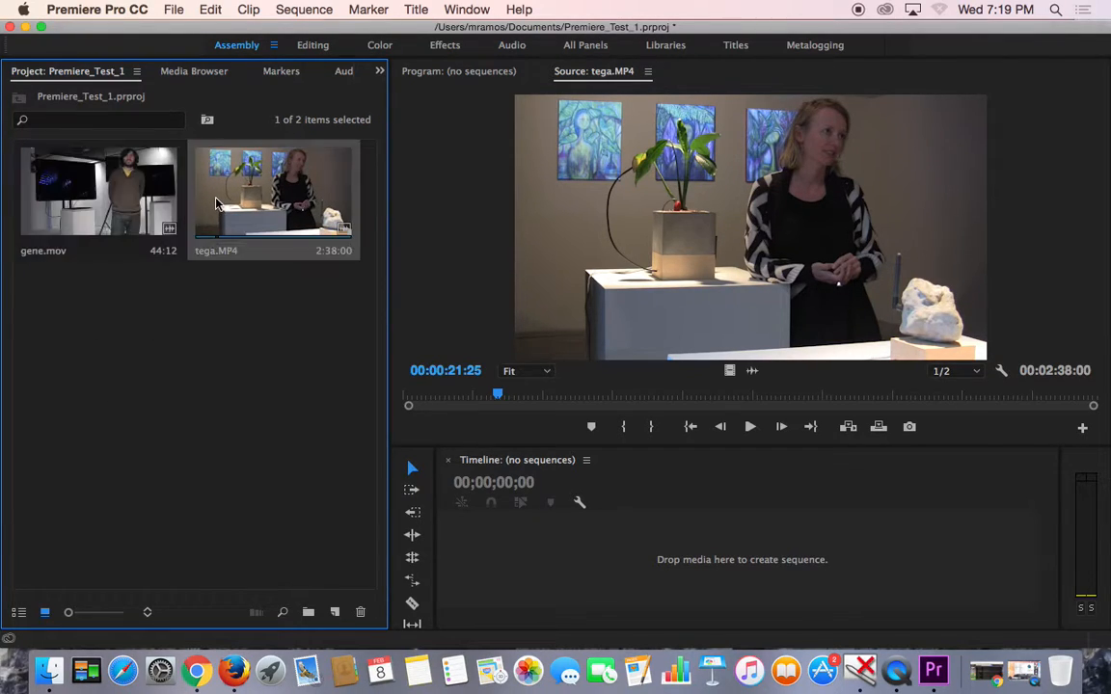
left_click_drag(211, 202, 513, 549)
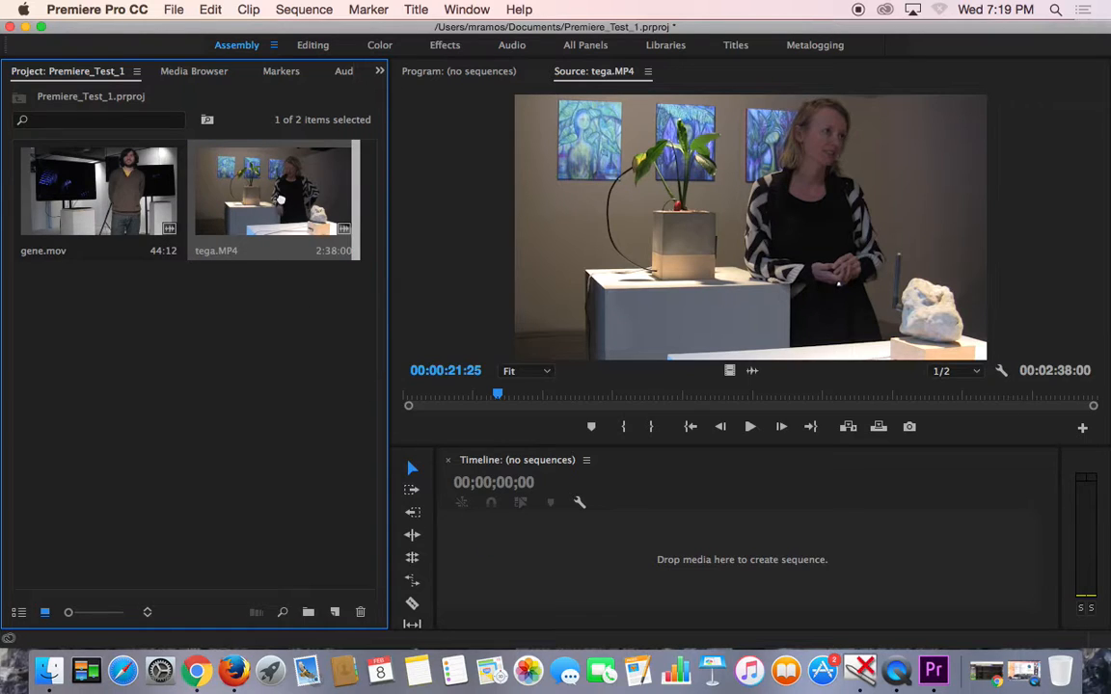
left_click_drag(222, 195, 498, 540)
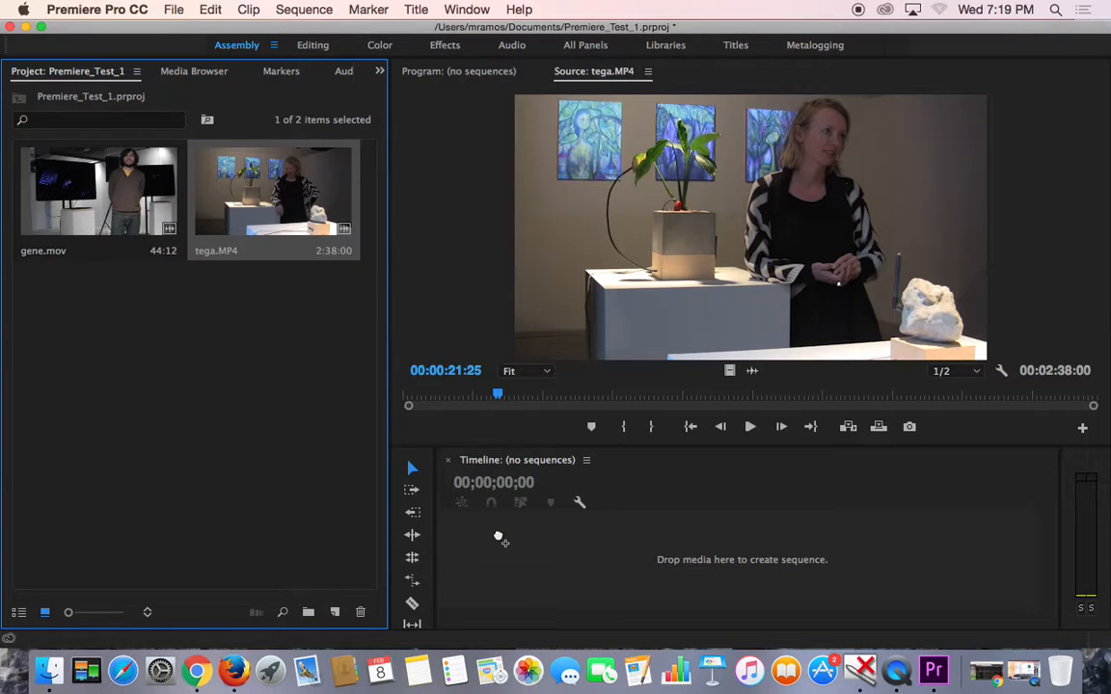
left_click_drag(498, 537, 500, 536)
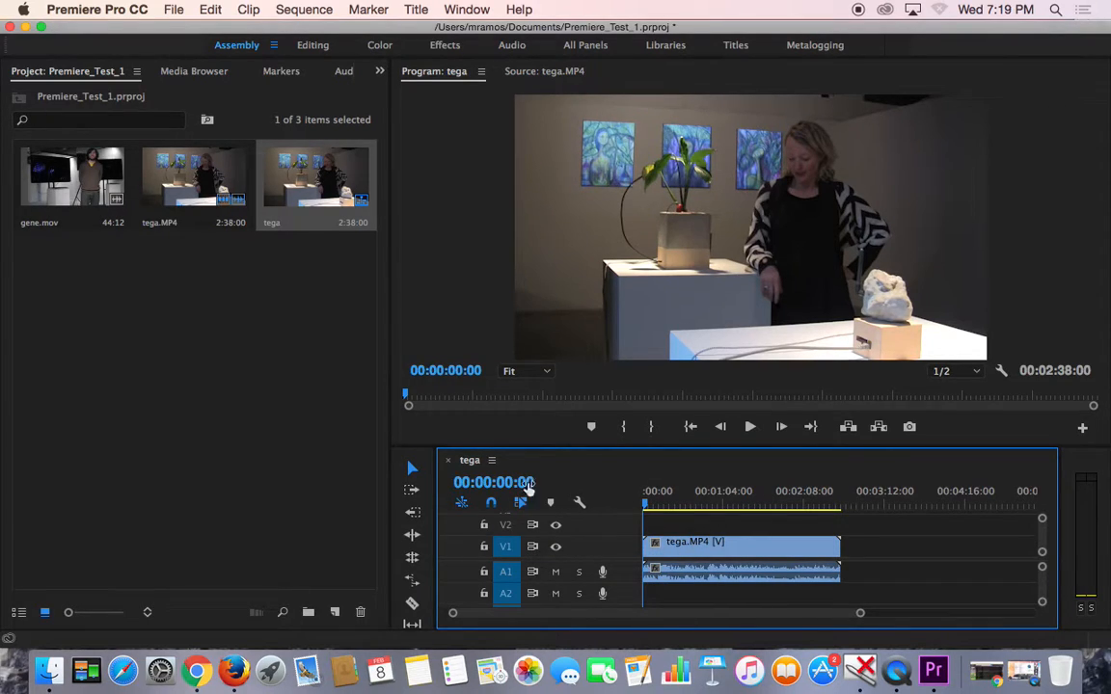
- Scrub through the opening part of the tega sequence to about 00:00:33:24
left_click_drag(646, 508, 621, 509)
mouse_move(650, 505)
left_mouse_down()
mouse_move(687, 505)
mouse_move(661, 505)
left_mouse_up()
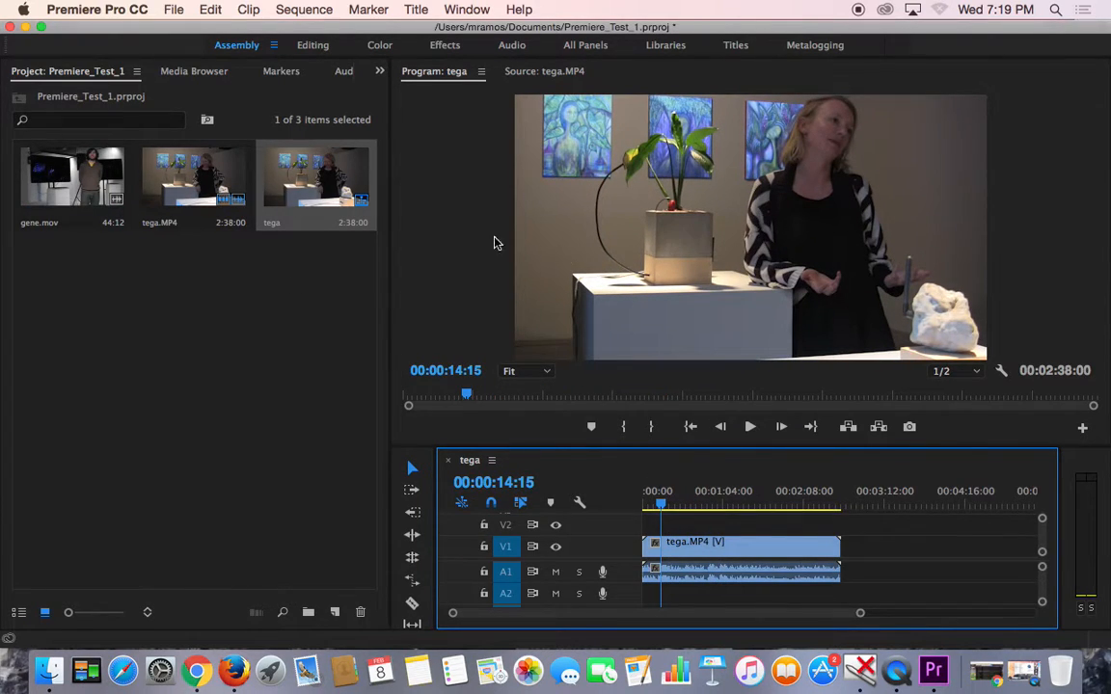
left_click_drag(659, 505, 684, 506)
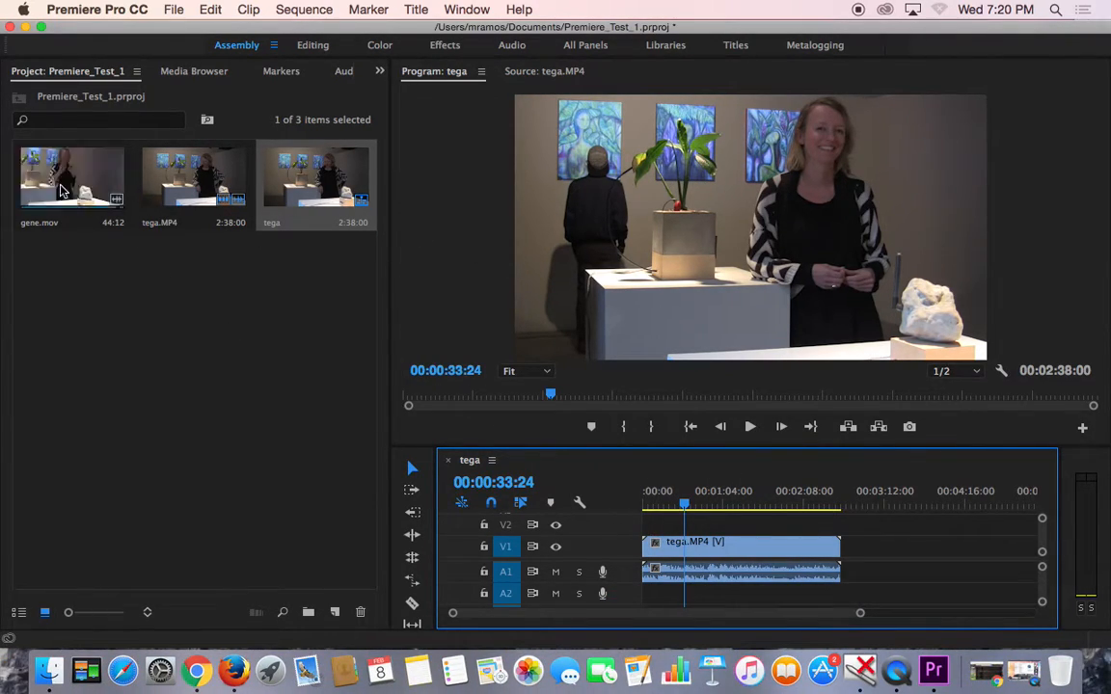
- Place gene.mov on track V2 above the latter part of tega.MP4, and scrub the sequence back to its start
left_click_drag(60, 190, 768, 529)
left_click(707, 506)
left_click_drag(707, 508, 789, 515)
mouse_move(696, 507)
left_mouse_down()
mouse_move(807, 515)
mouse_move(715, 512)
left_mouse_up()
scroll(879, 553, "right", 2)
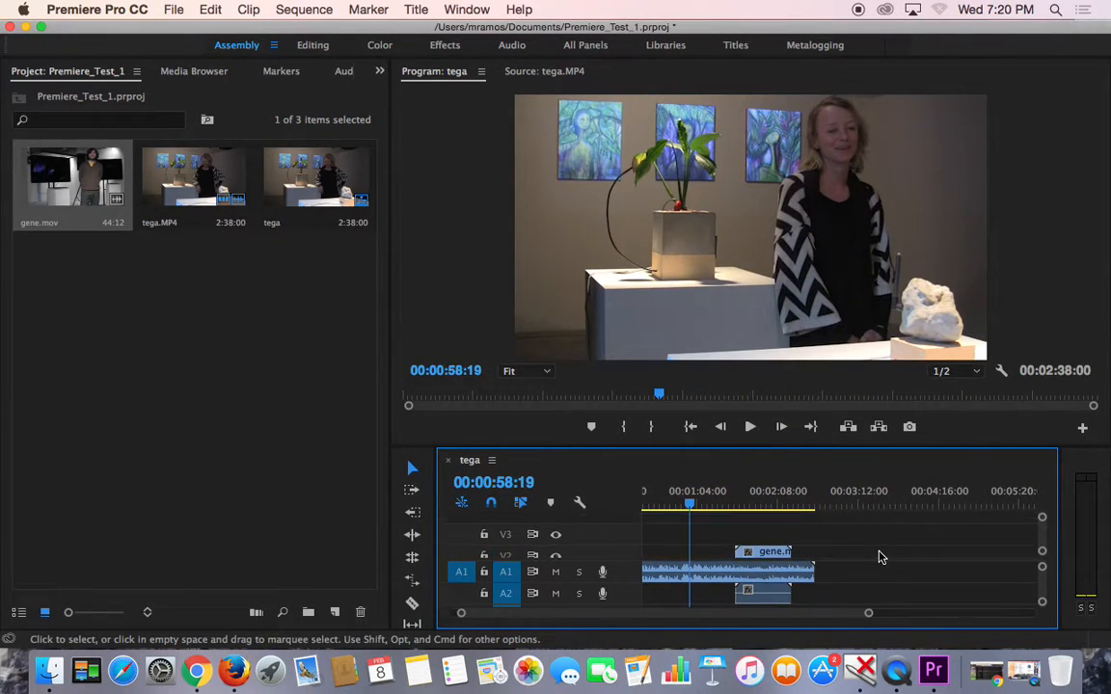
left_click(688, 506)
left_click_drag(688, 506, 577, 496)
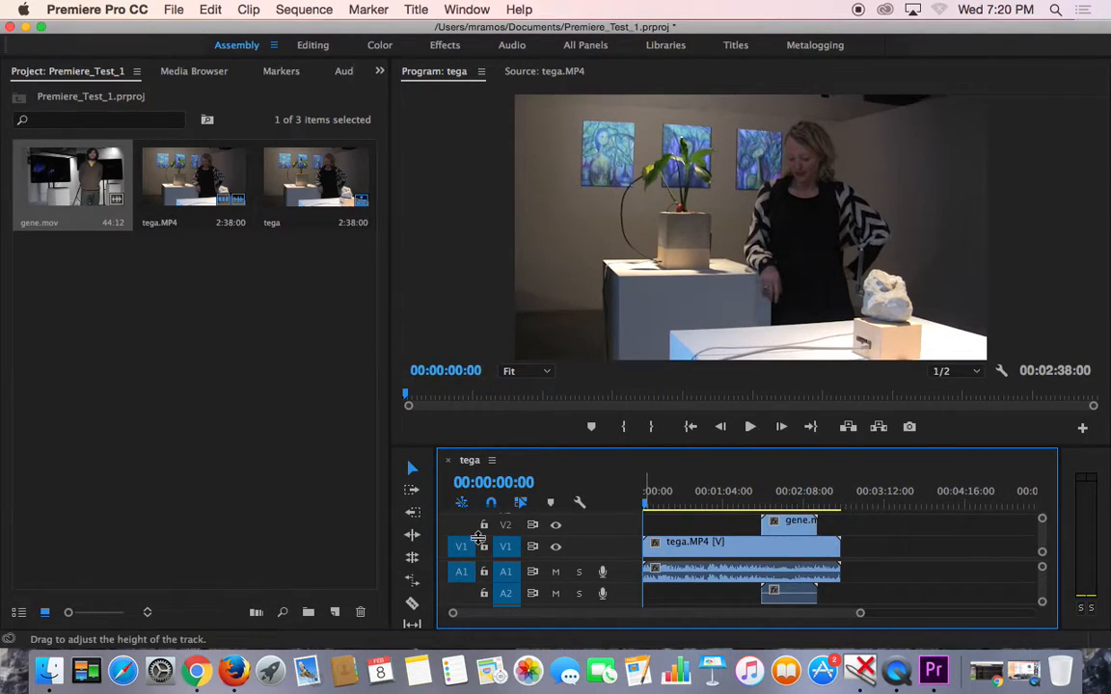
- Turn off the video output of track V1 and turn it back on
left_click(556, 547)
left_click(555, 547)
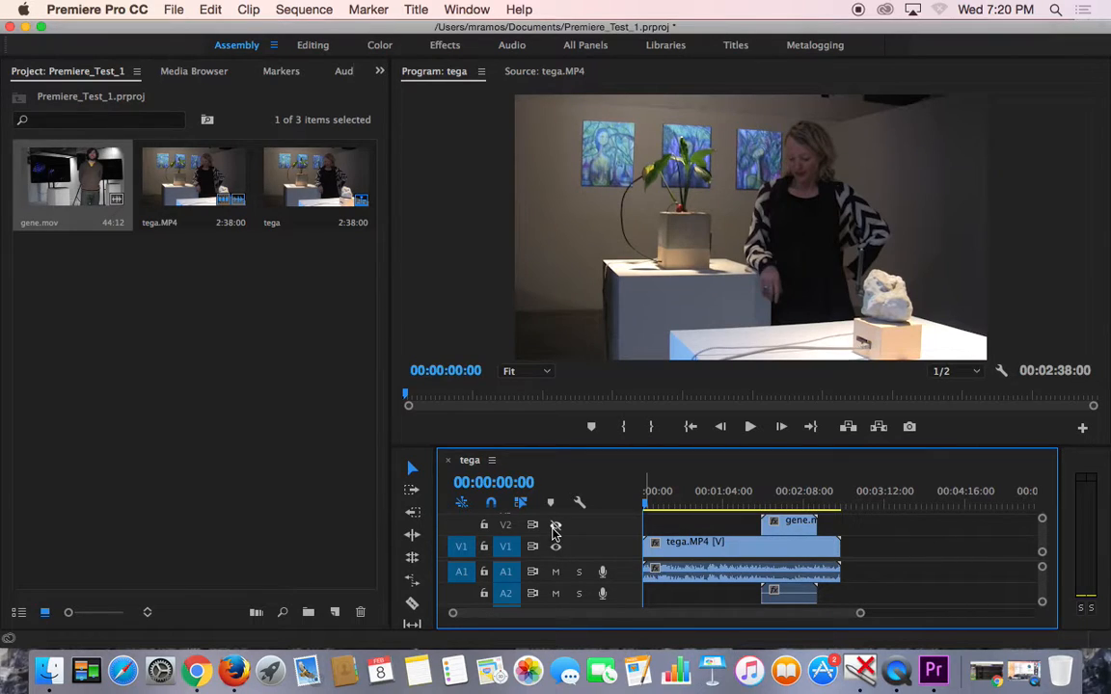
left_click(555, 532)
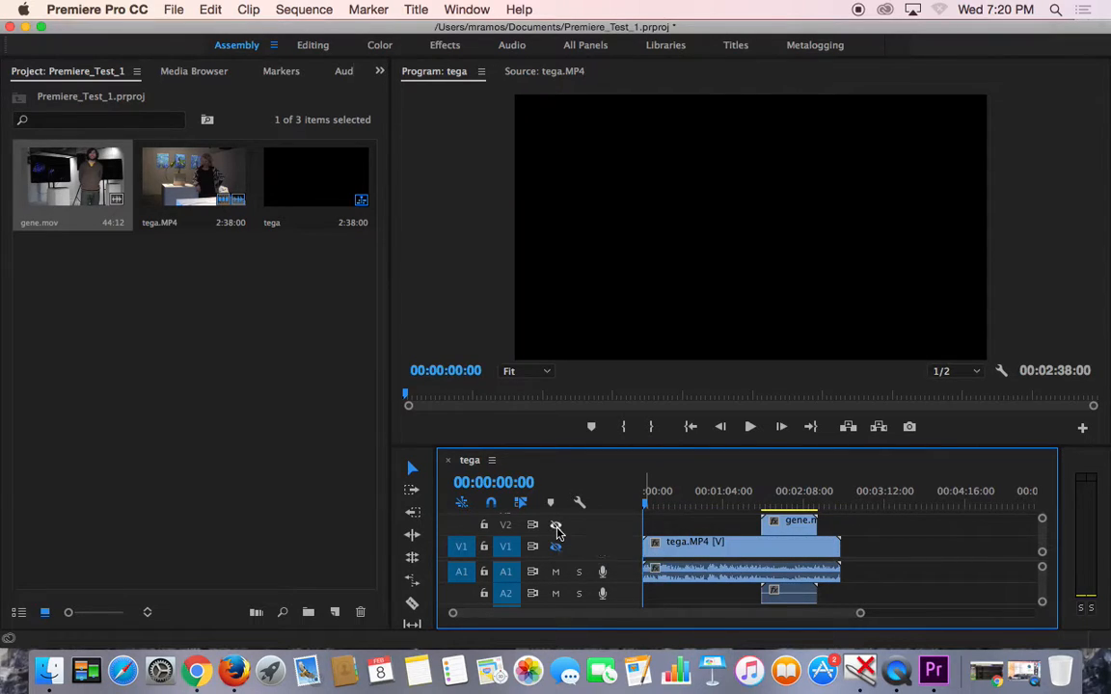
left_click(556, 548)
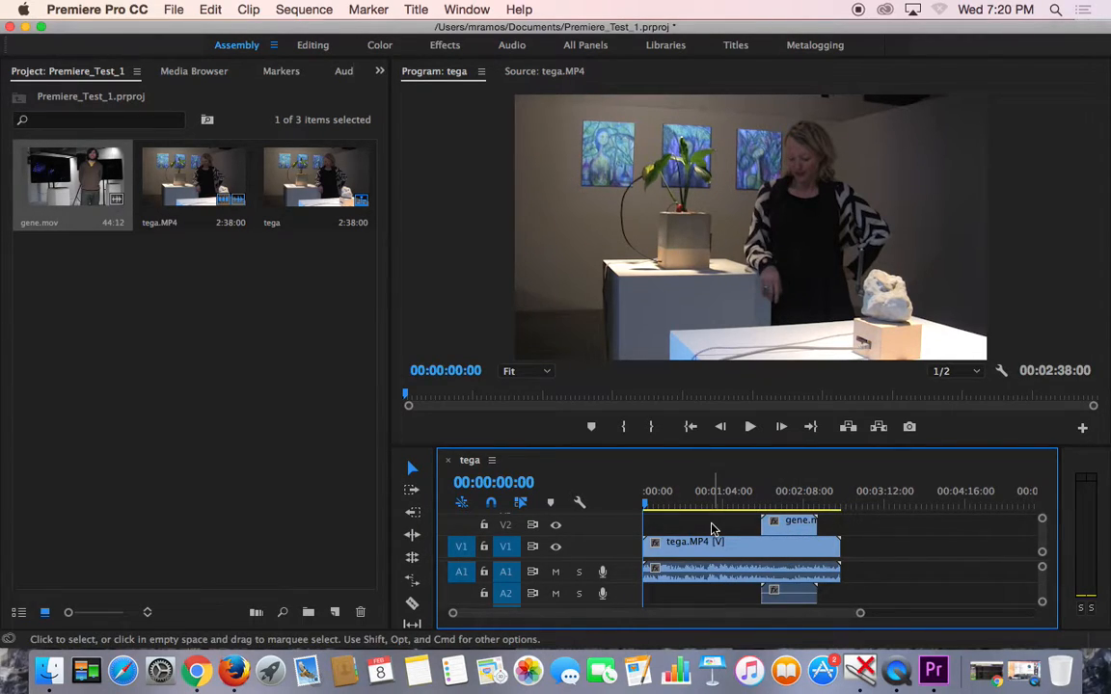
- Move the playhead to about 00:00:06:06 and play the tega sequence until about 00:00:16:27
mouse_move(645, 505)
left_mouse_down()
mouse_move(719, 508)
mouse_move(651, 508)
left_mouse_up()
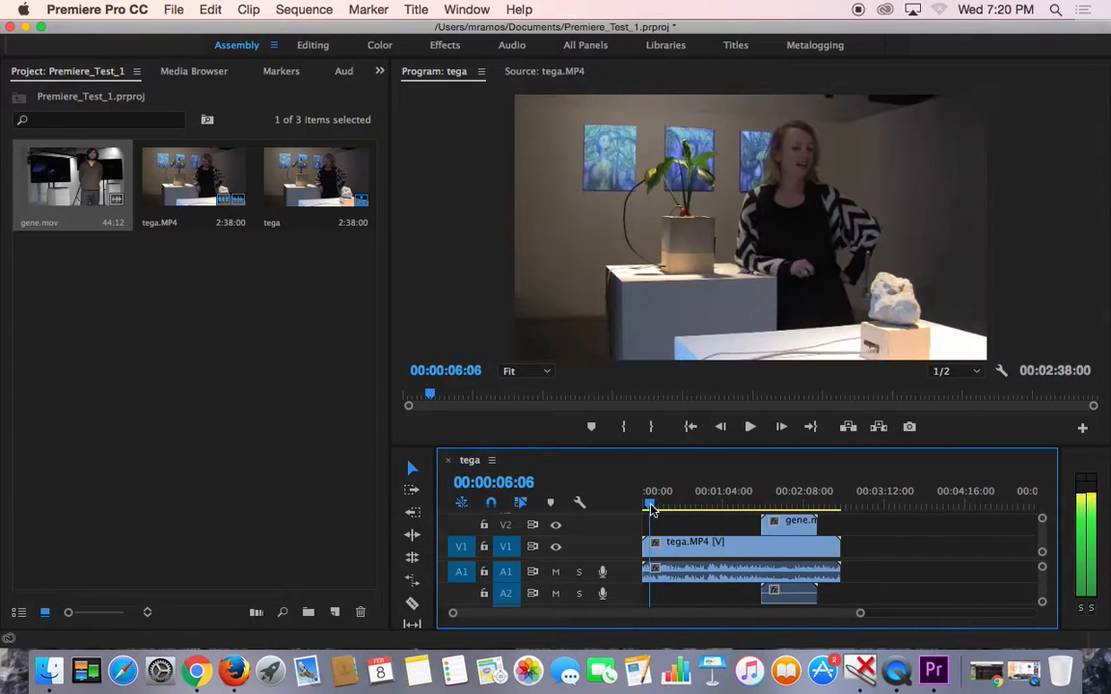
left_click(751, 427)
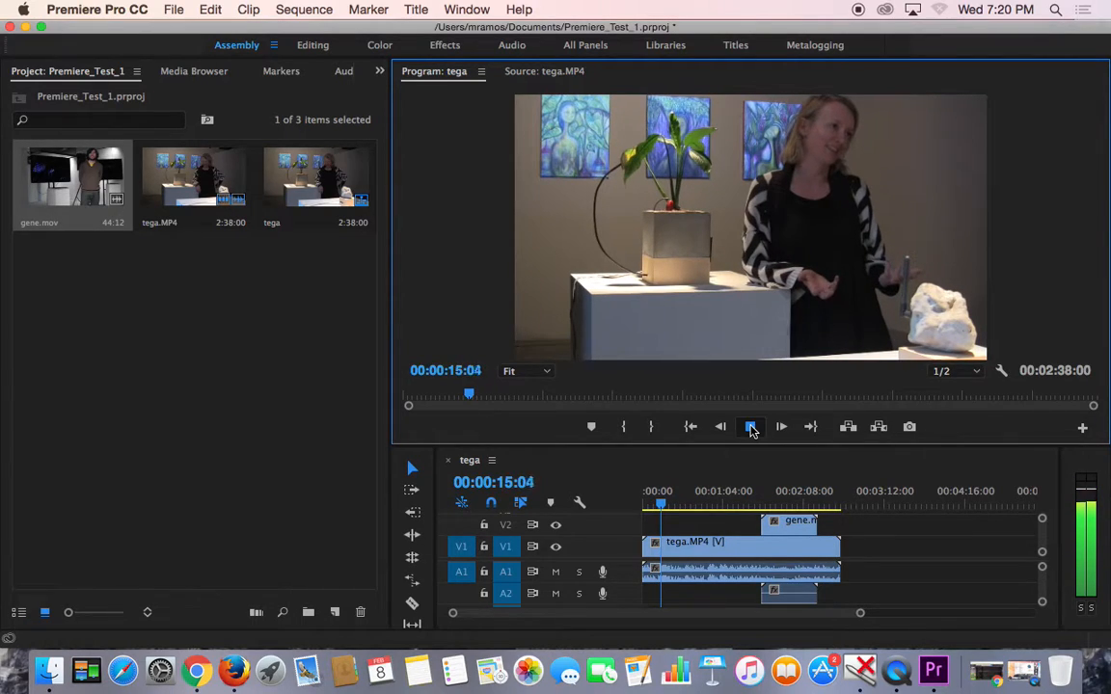
left_click(751, 427)
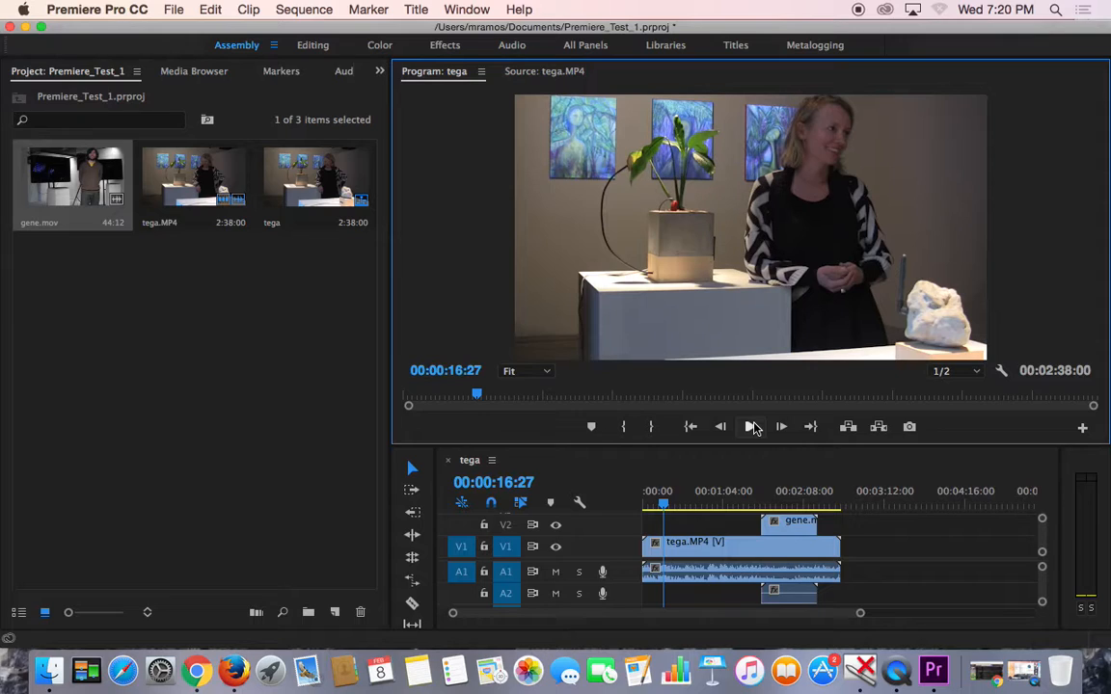
- Unlink the video and audio of the tega.MP4 clip in the sequence
left_click(730, 566)
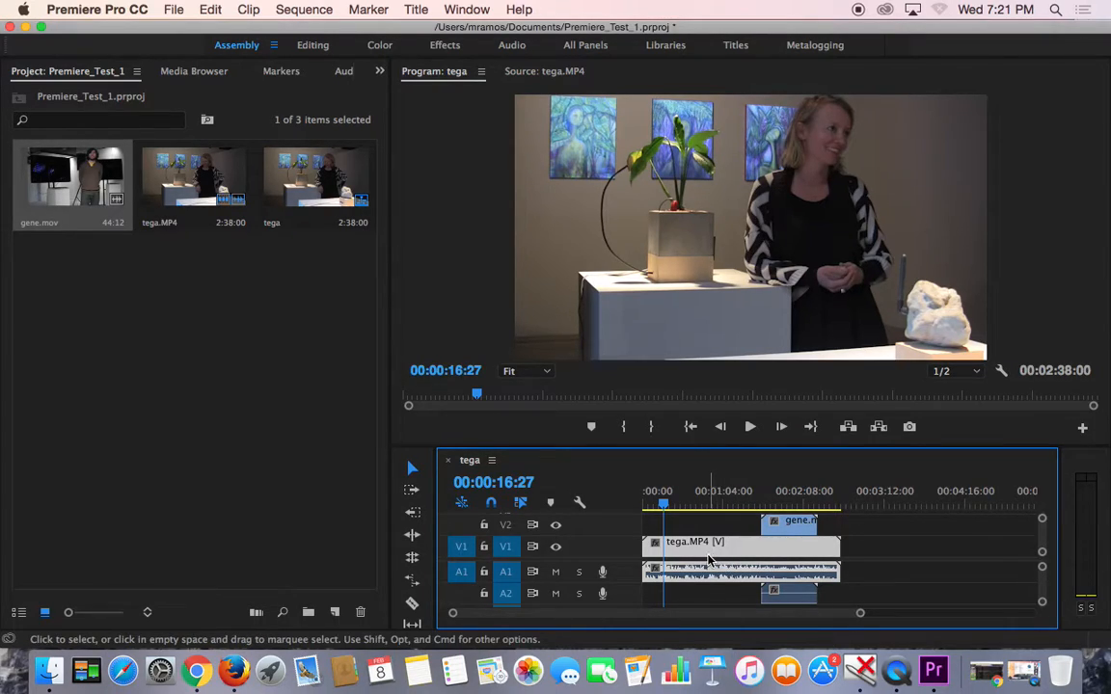
left_click(716, 561)
left_click(717, 558)
right_click(724, 554)
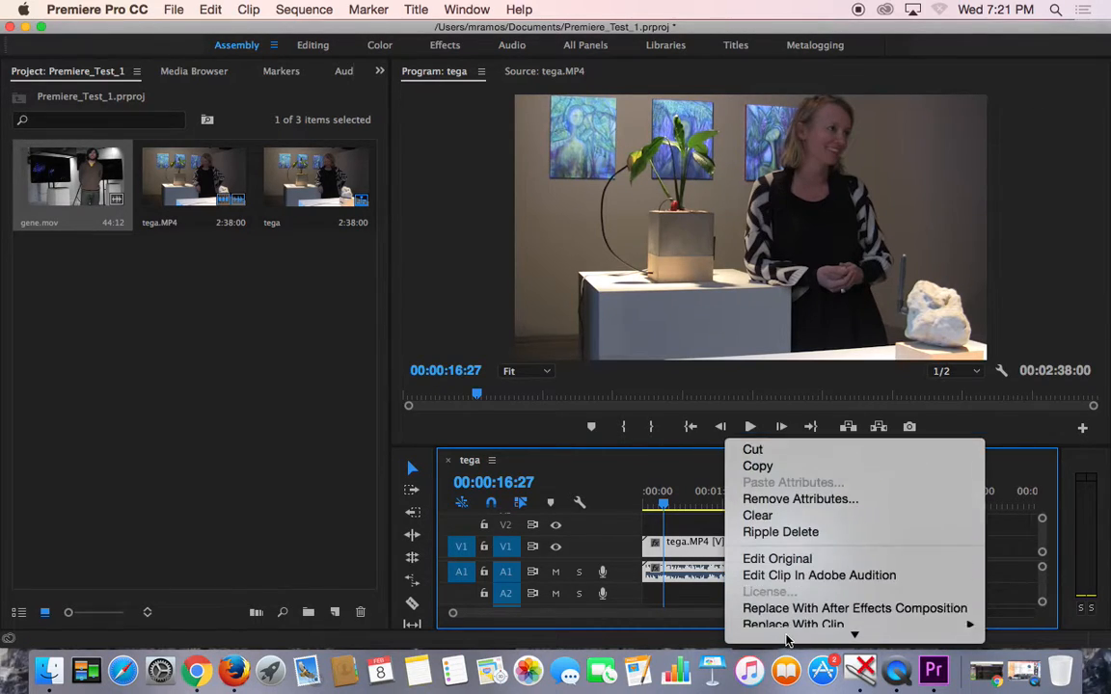
mouse_move(788, 640)
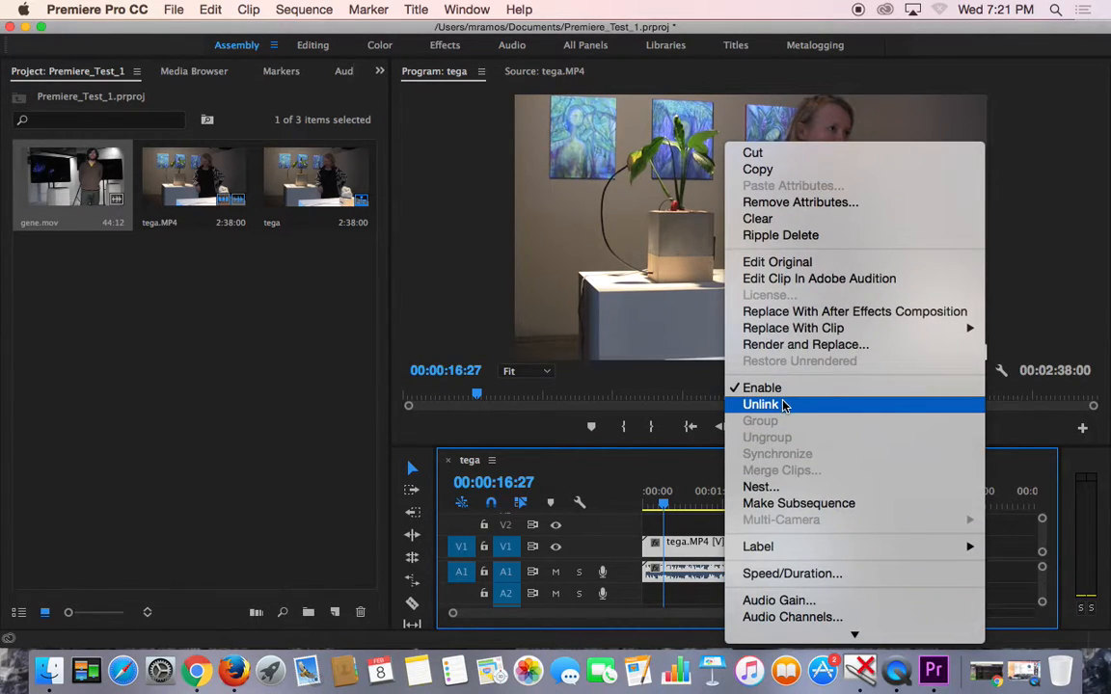
left_click(783, 405)
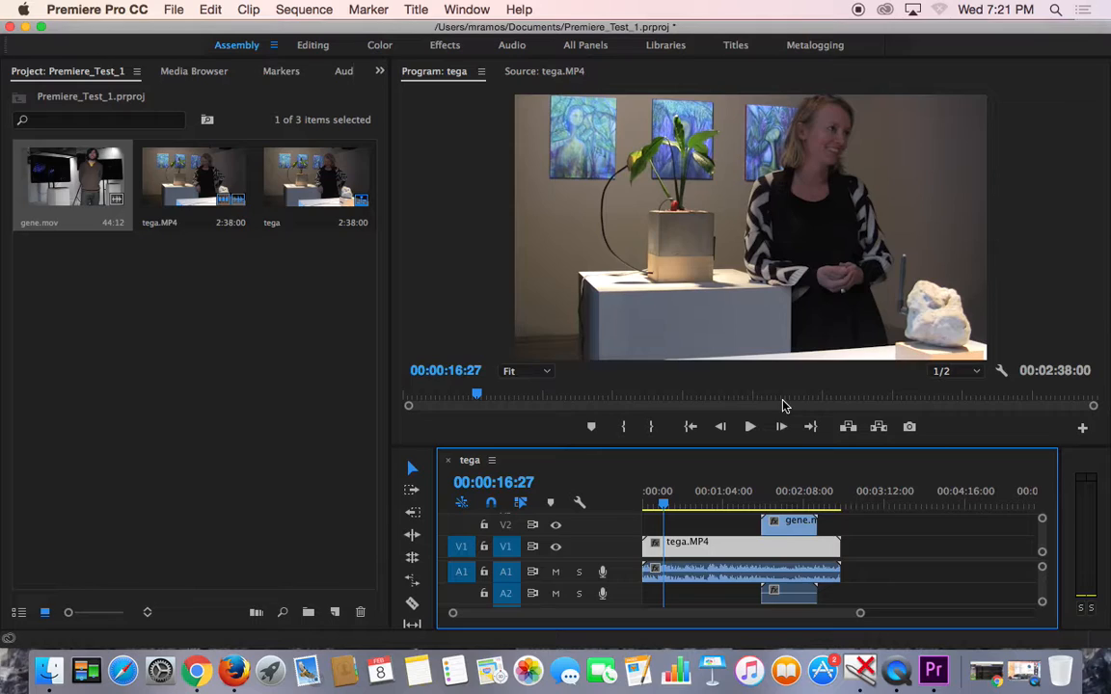
- Delete only tega.MP4's audio from track A1, and undo the deletion
left_click(742, 551)
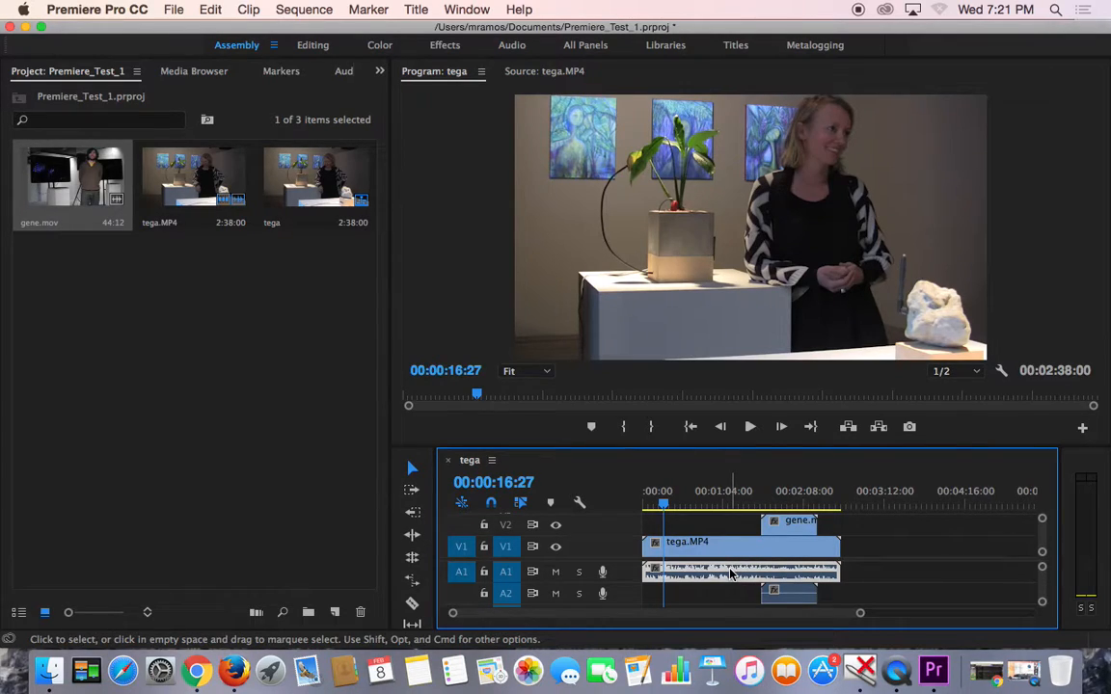
key("Delete")
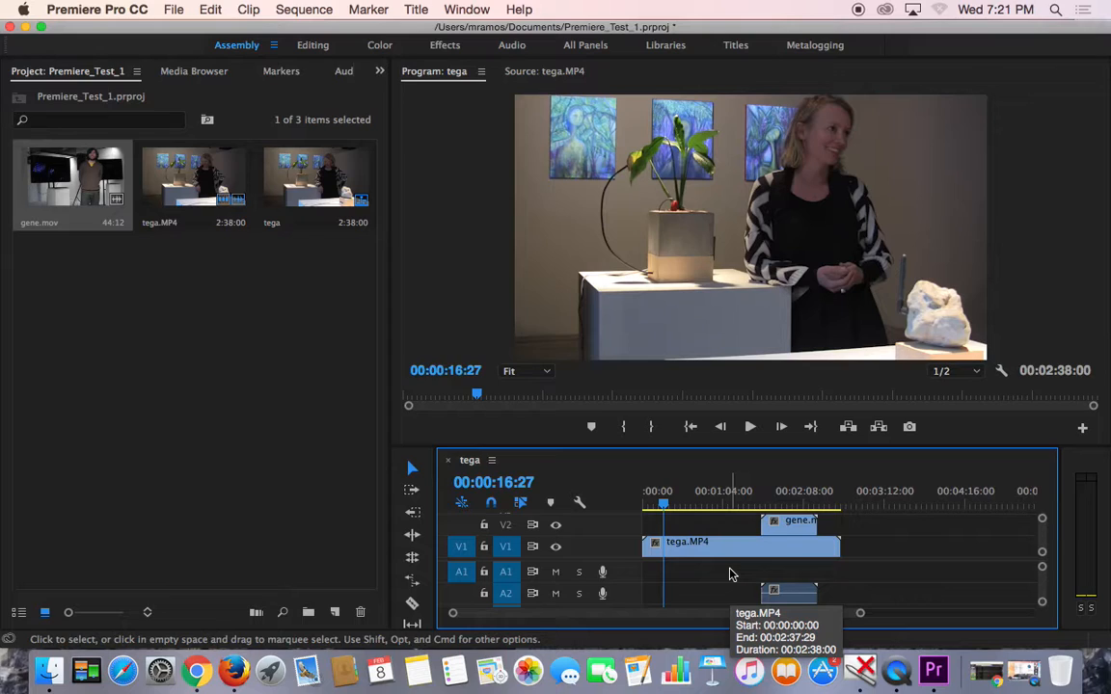
key("super+z")
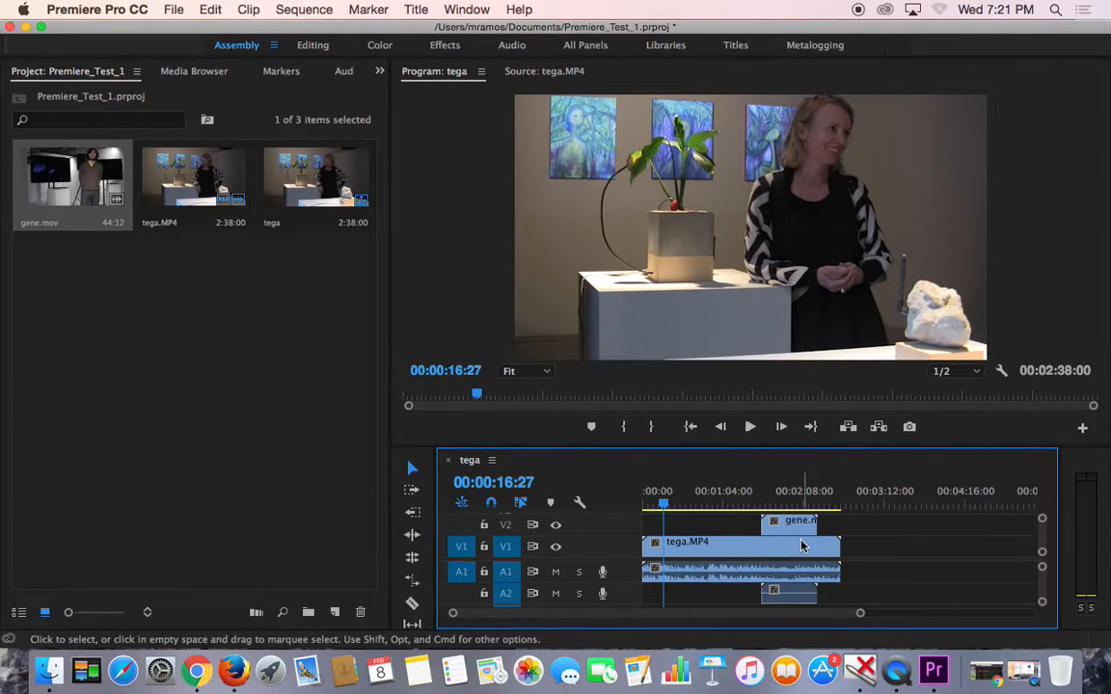
- Delete both the video and audio of tega.MP4 from the sequence, and undo the deletion
left_click(776, 555)
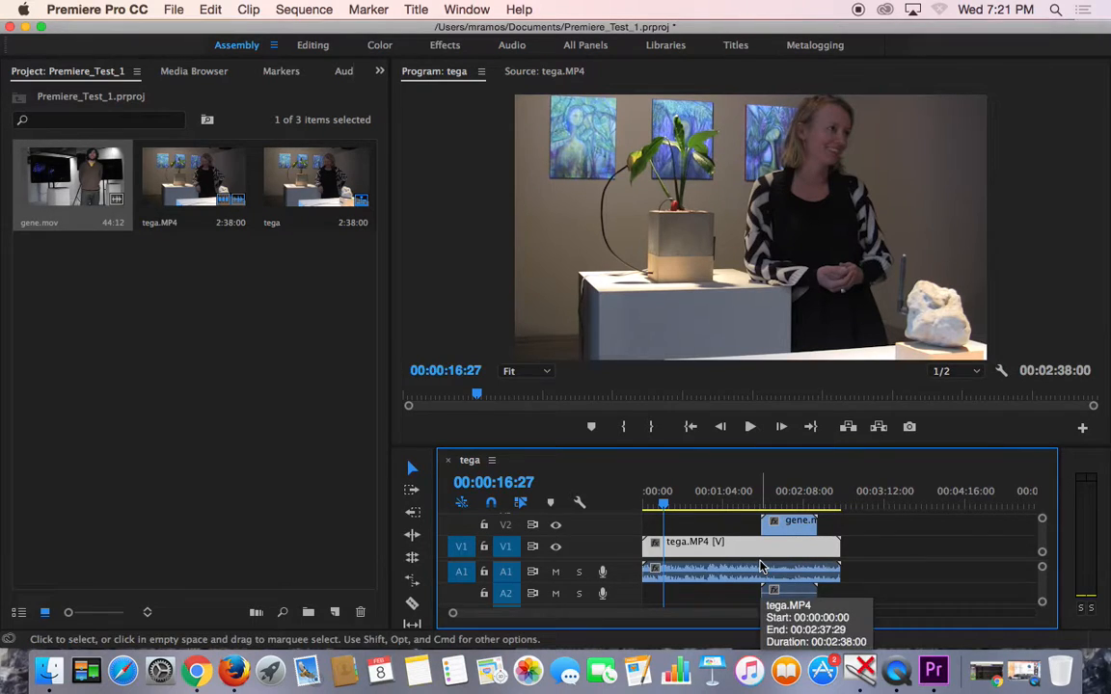
left_click(750, 574, "shift")
key("Delete")
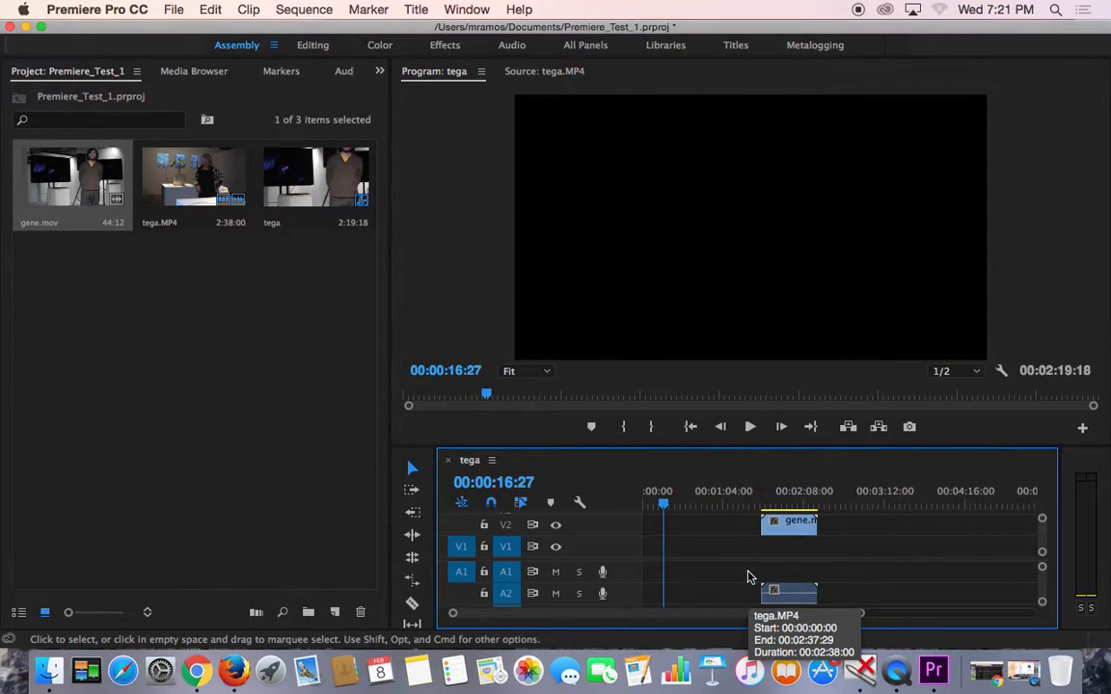
key("super+z")
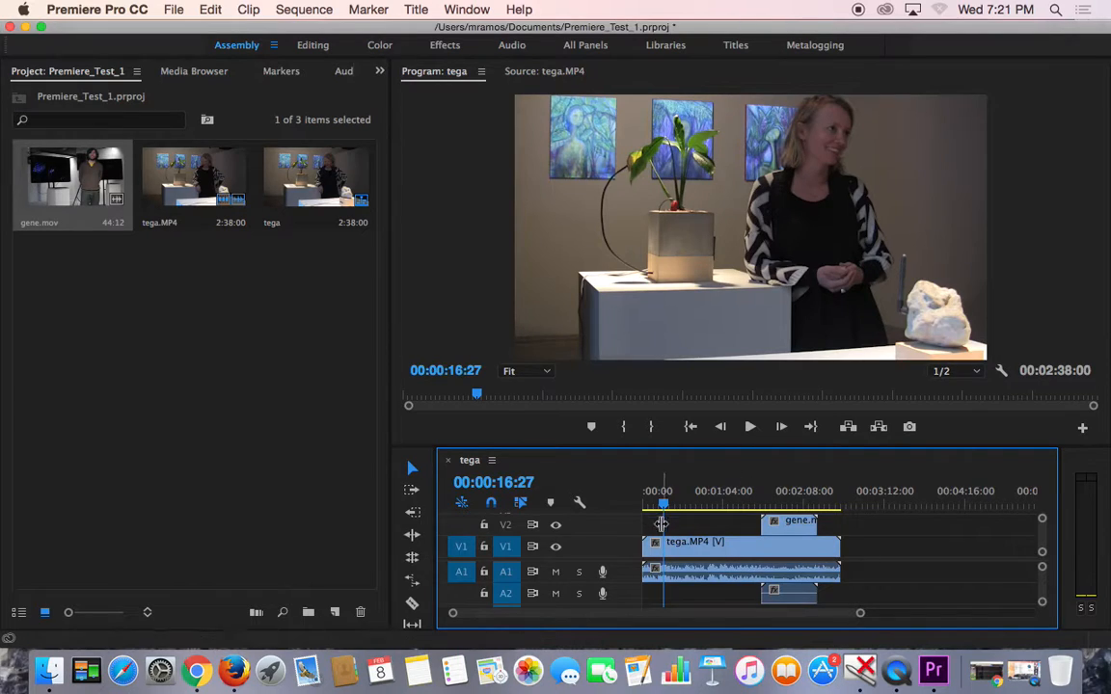
- Scrub the sequence to about 00:00:41:12, return to its start, and play the opening until about 00:00:05:11
left_click(656, 506)
left_click_drag(659, 508, 694, 507)
left_click(733, 555)
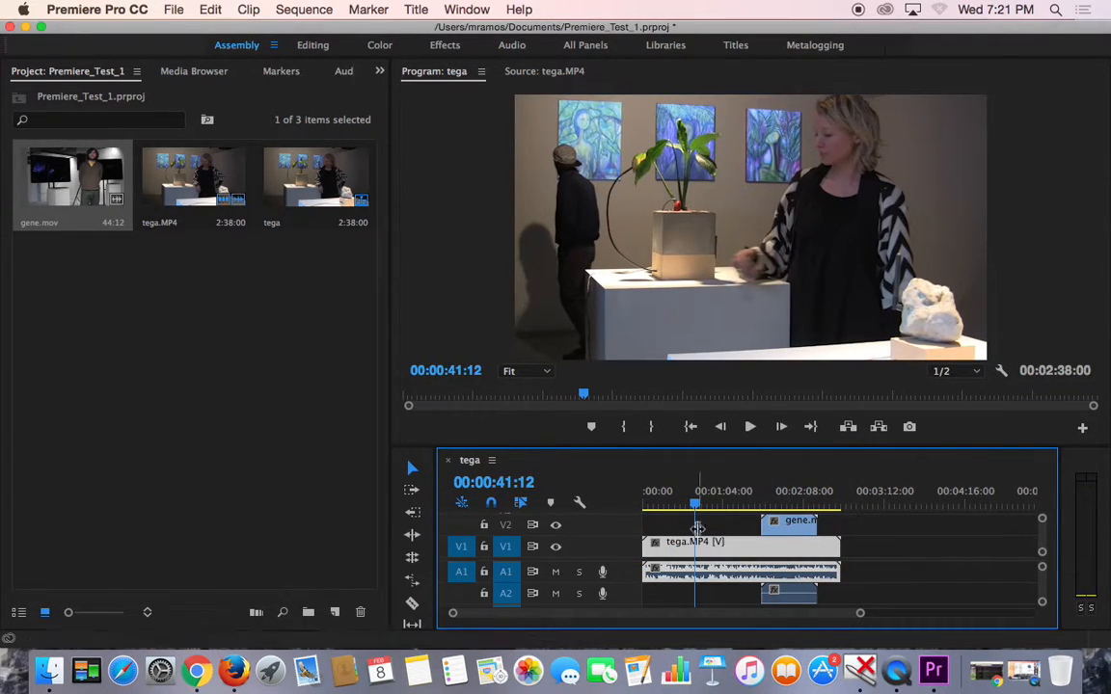
left_click_drag(665, 506, 636, 509)
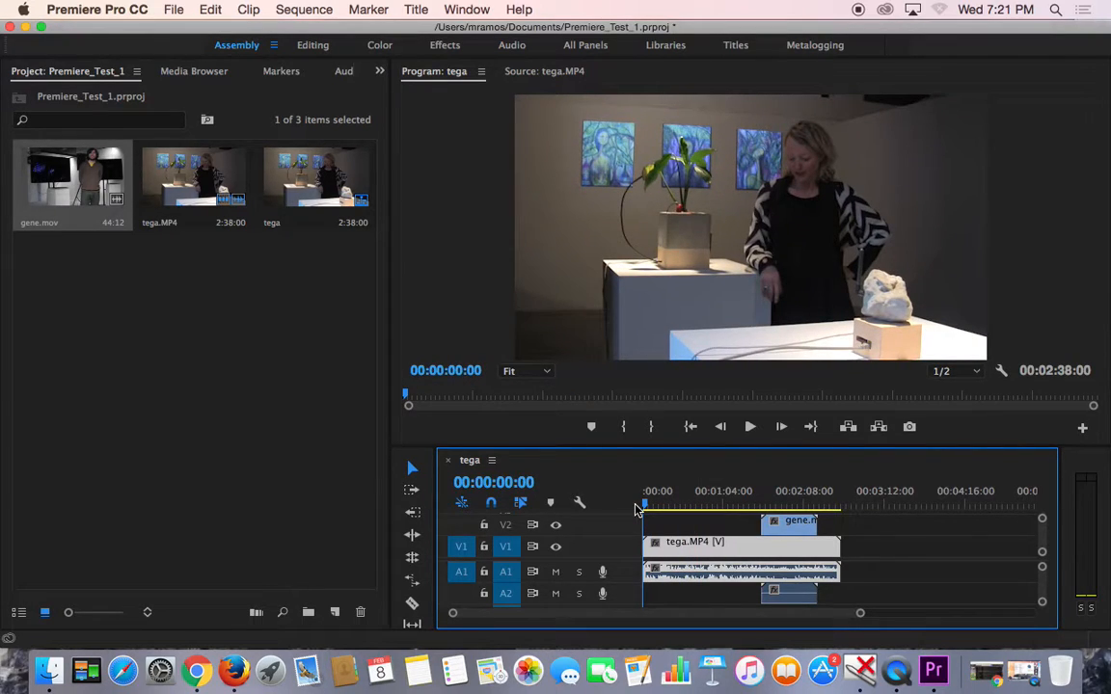
left_click(749, 428)
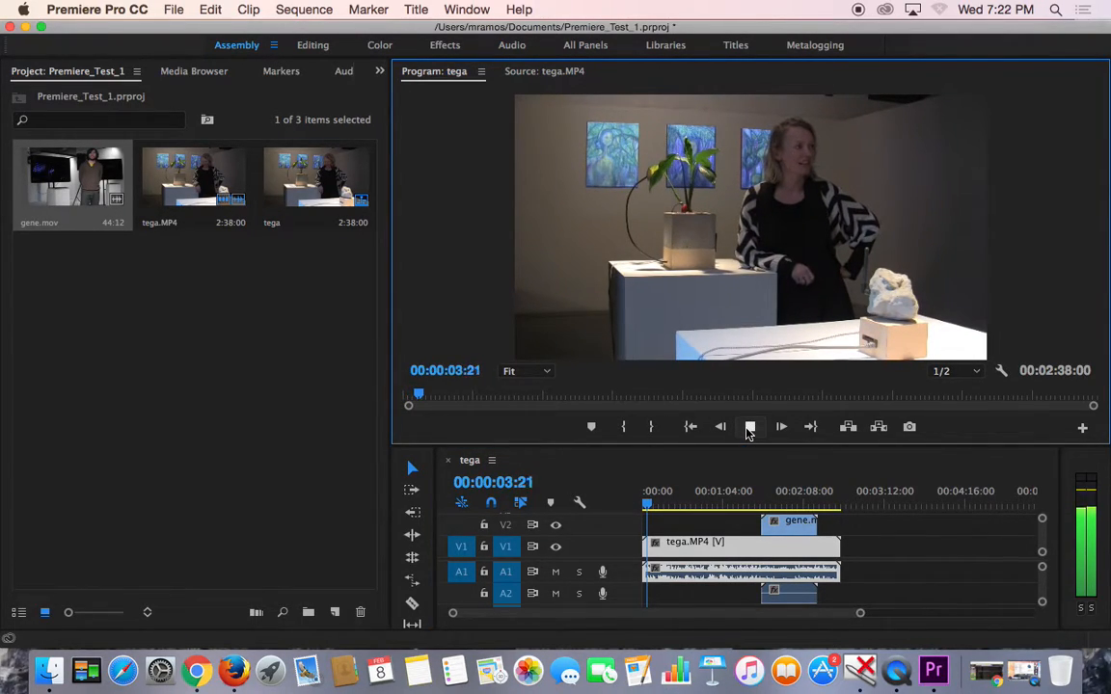
left_click(749, 428)
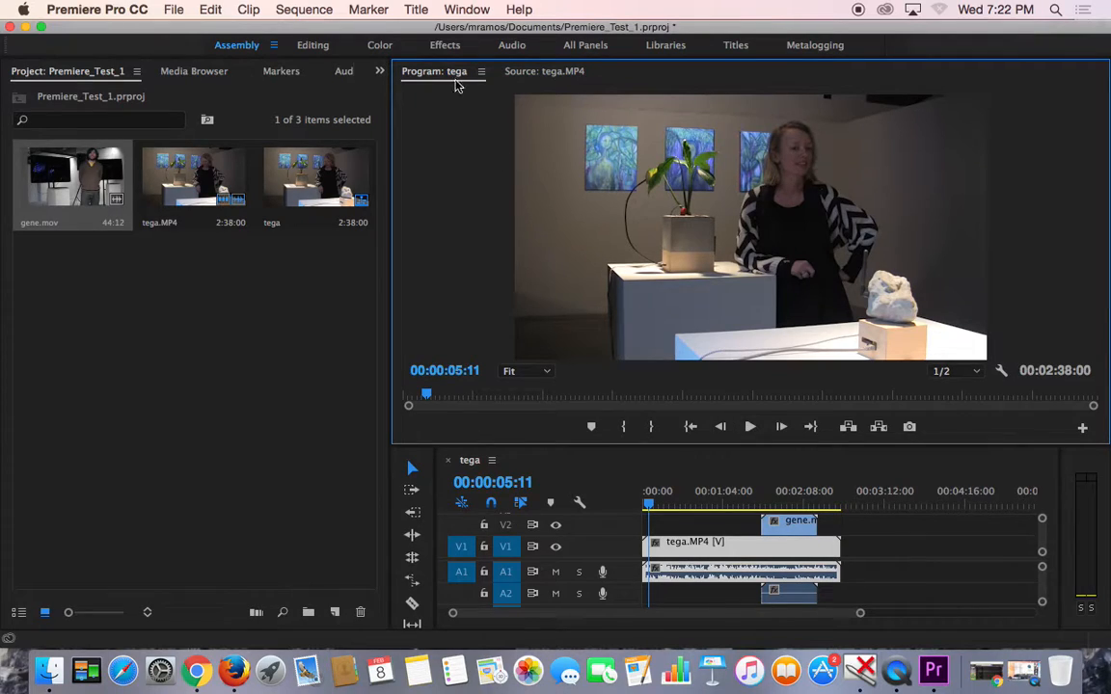
- Switch to the Editing workspace and play the sequence up to about 00:01:06:20, skipping ahead partway
left_click(317, 47)
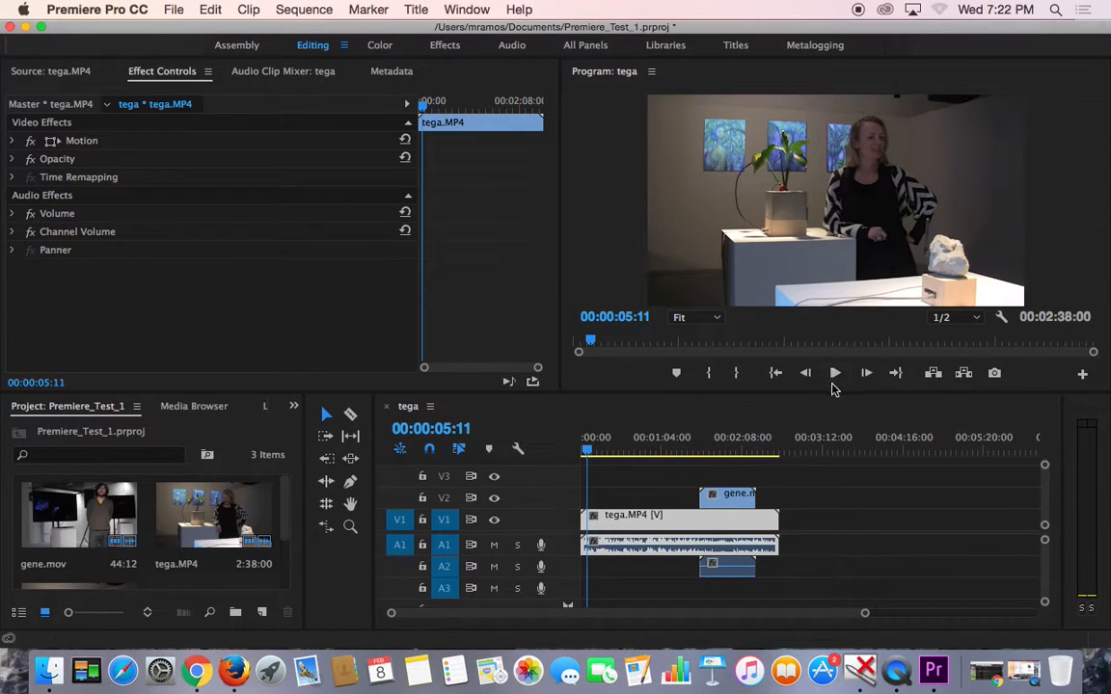
left_click(836, 378)
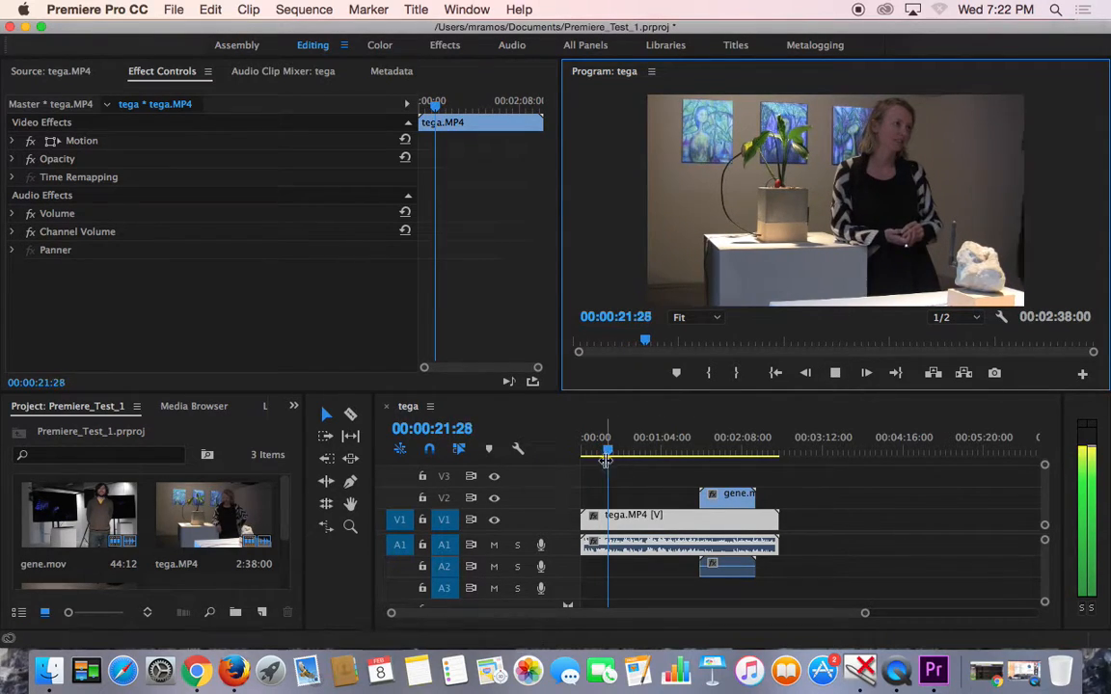
left_click_drag(611, 453, 637, 453)
left_click(835, 374)
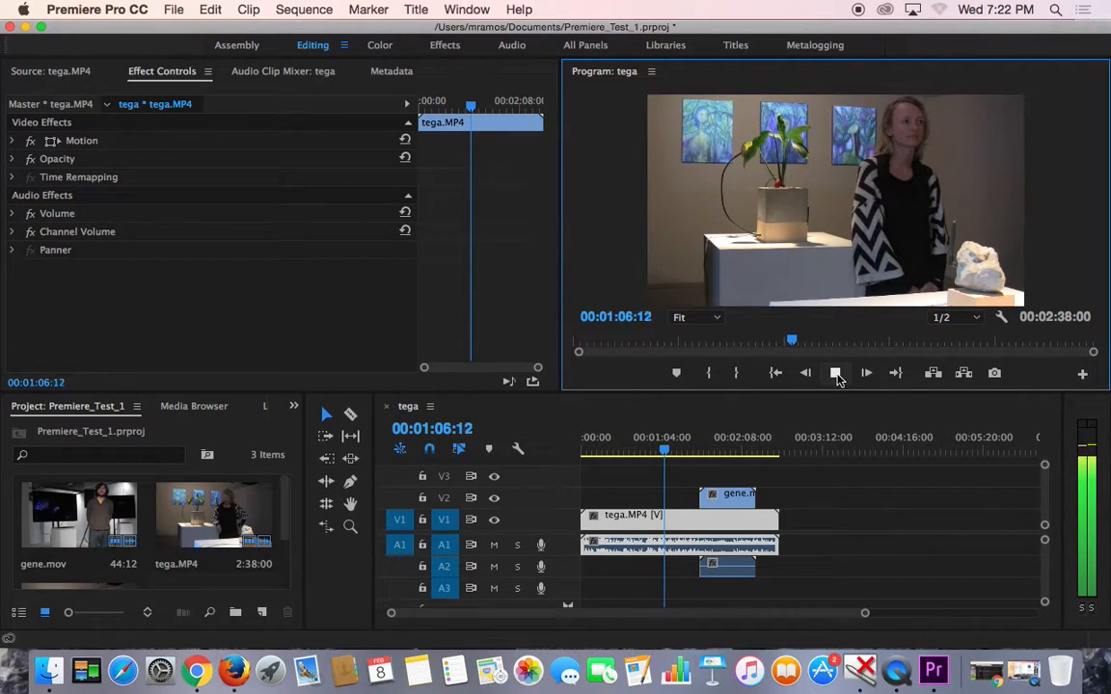
left_click(835, 373)
- Move gene.mov from track V2 down to V1, well after the end of tega.MP4
left_click_drag(732, 493, 942, 515)
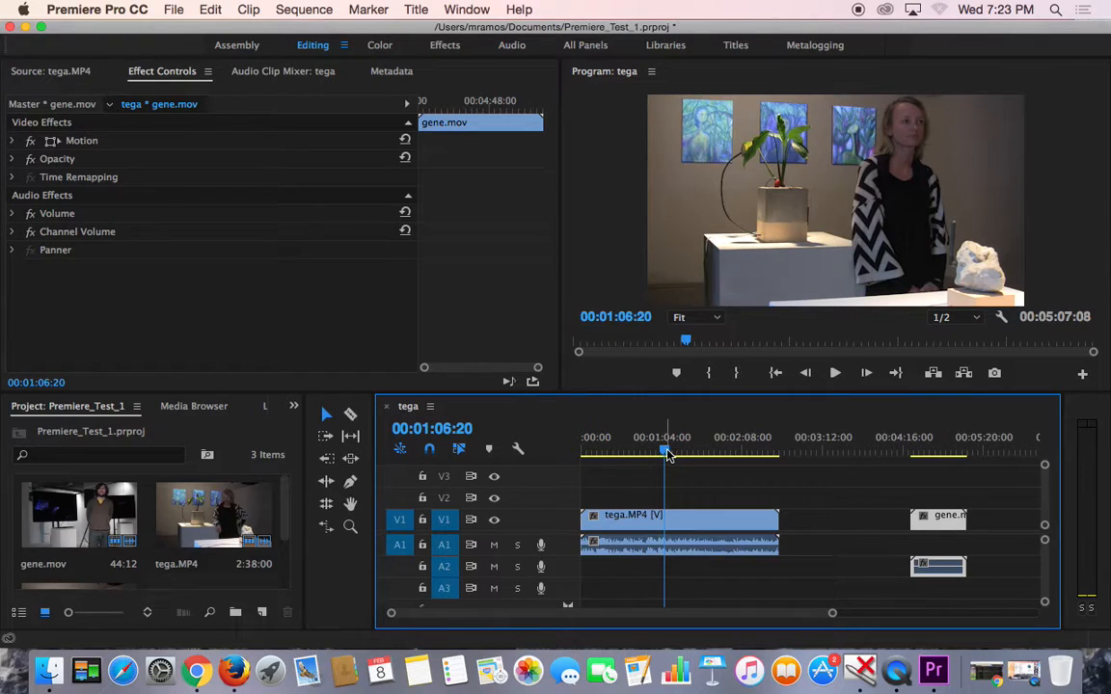
- Play and scrub through the middle of tega.MP4 to find a cut point, and park the playhead at 00:01:18:20
left_click_drag(666, 453, 706, 459)
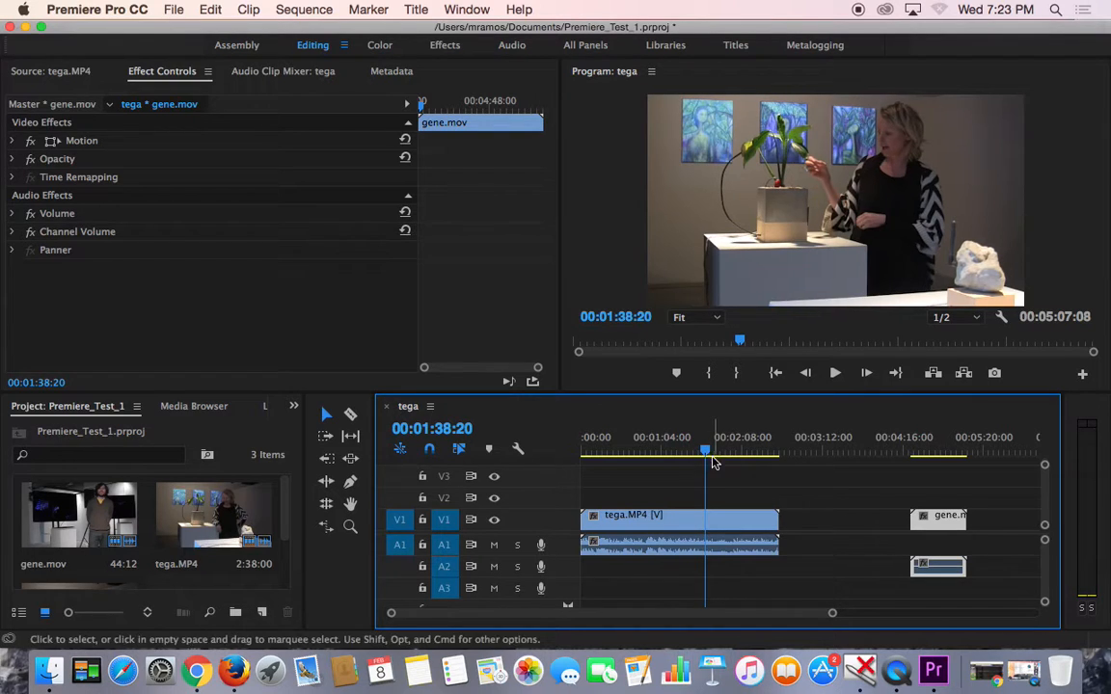
left_click(834, 373)
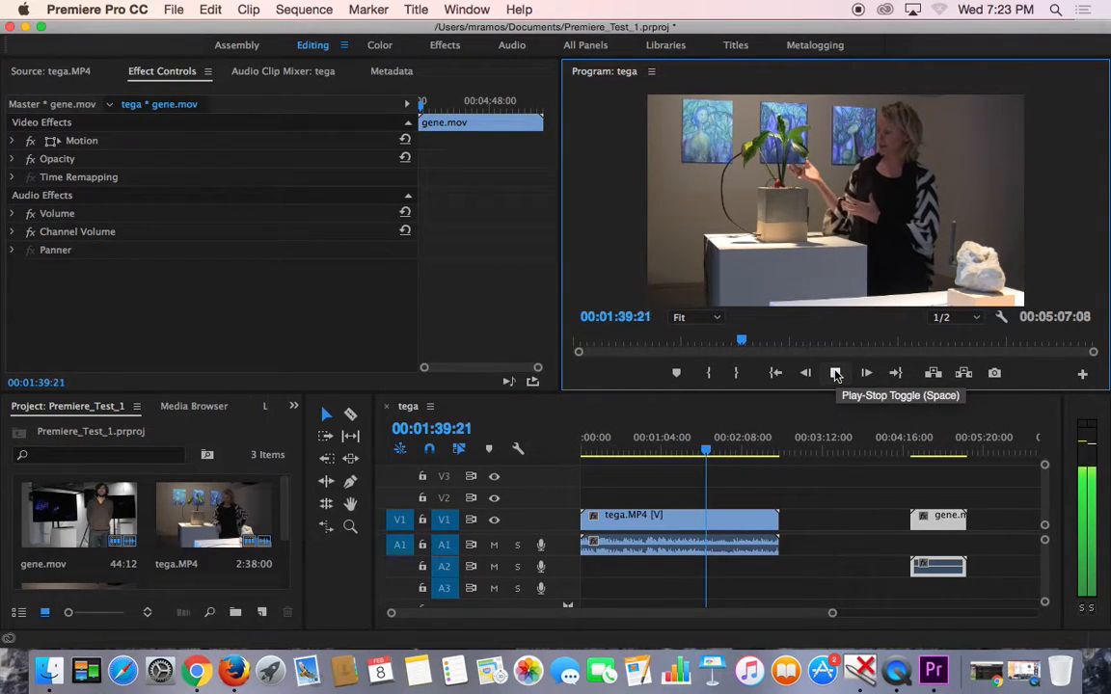
left_click(835, 373)
left_click(706, 448)
left_click_drag(706, 448, 681, 449)
left_click(835, 373)
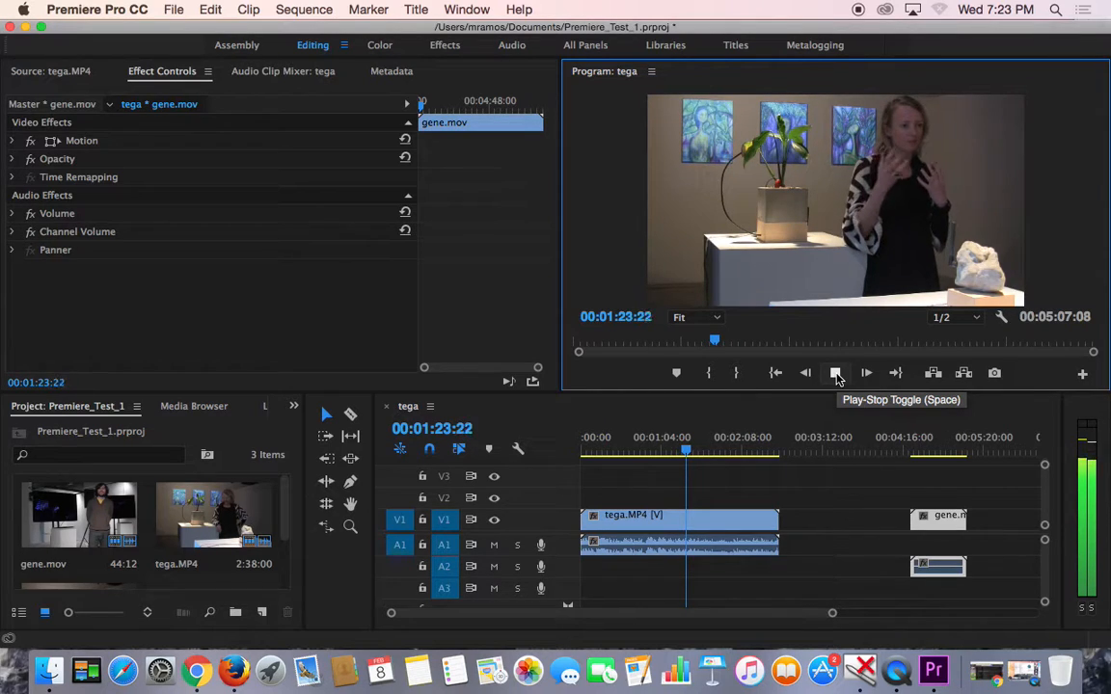
left_click(835, 374)
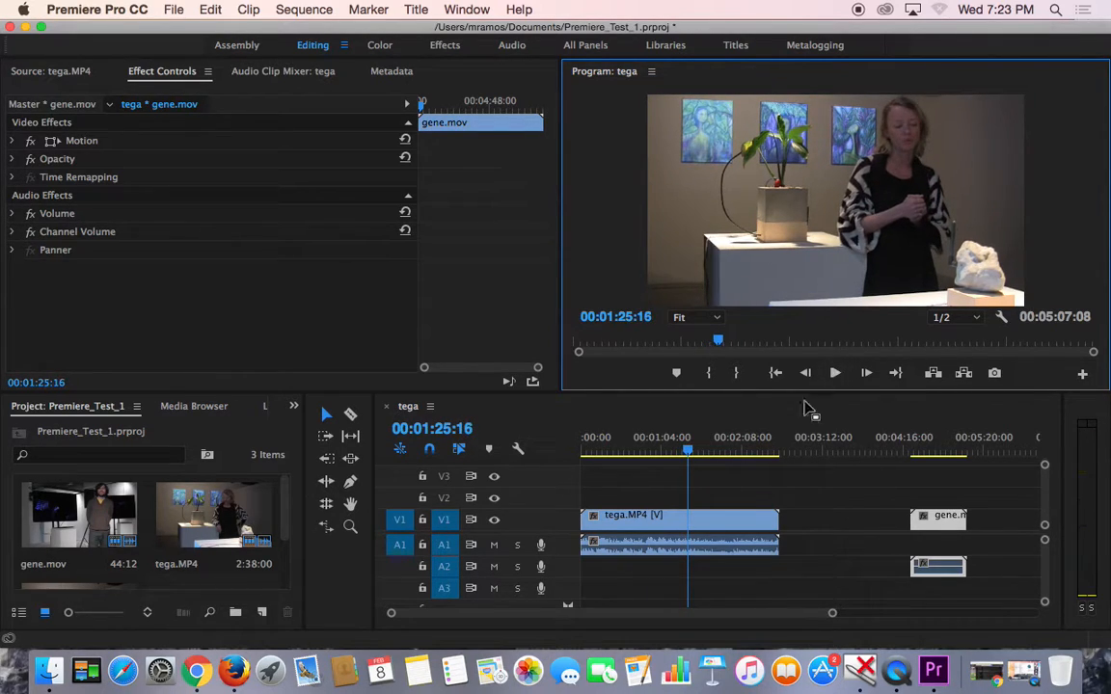
mouse_move(692, 454)
left_mouse_down()
mouse_move(640, 455)
mouse_move(674, 454)
left_mouse_up()
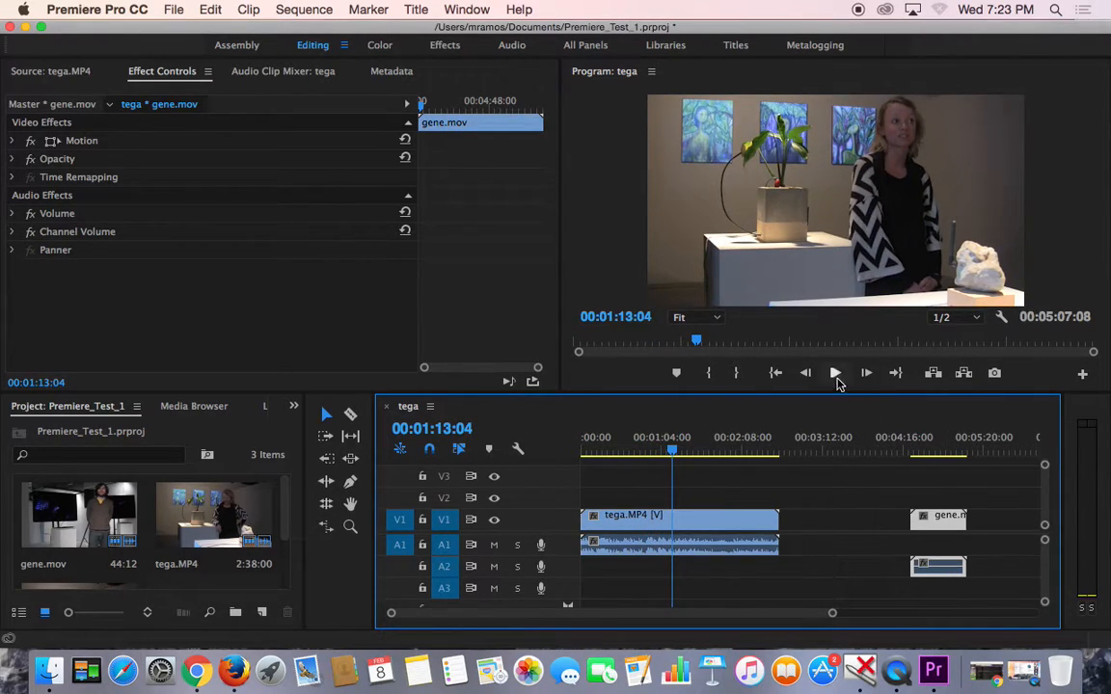
left_click(835, 374)
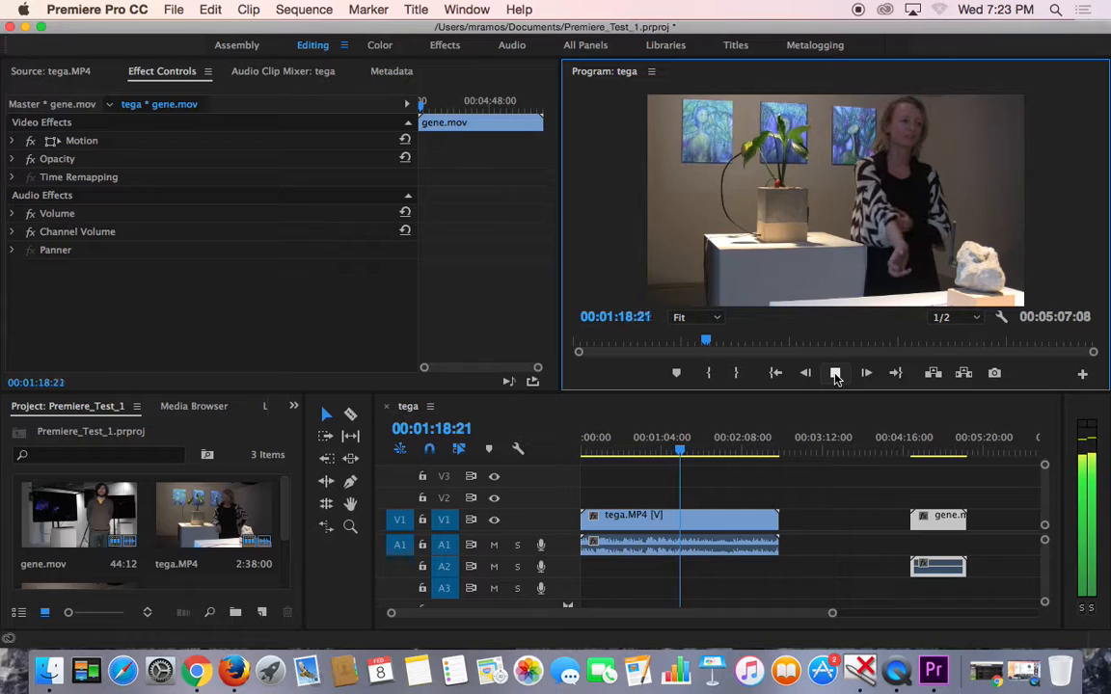
left_click(835, 374)
left_click_drag(687, 457, 680, 460)
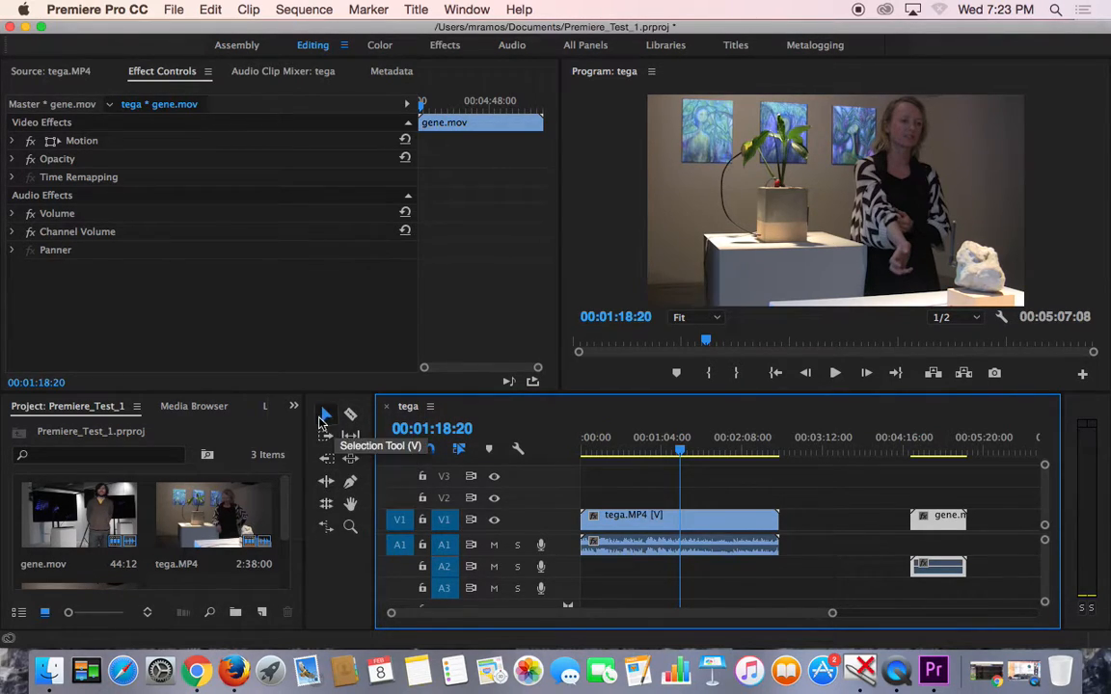
- Split tega.MP4 at 00:01:18:20 with the Razor tool and shift its second part later, leaving a gap
left_click(352, 422)
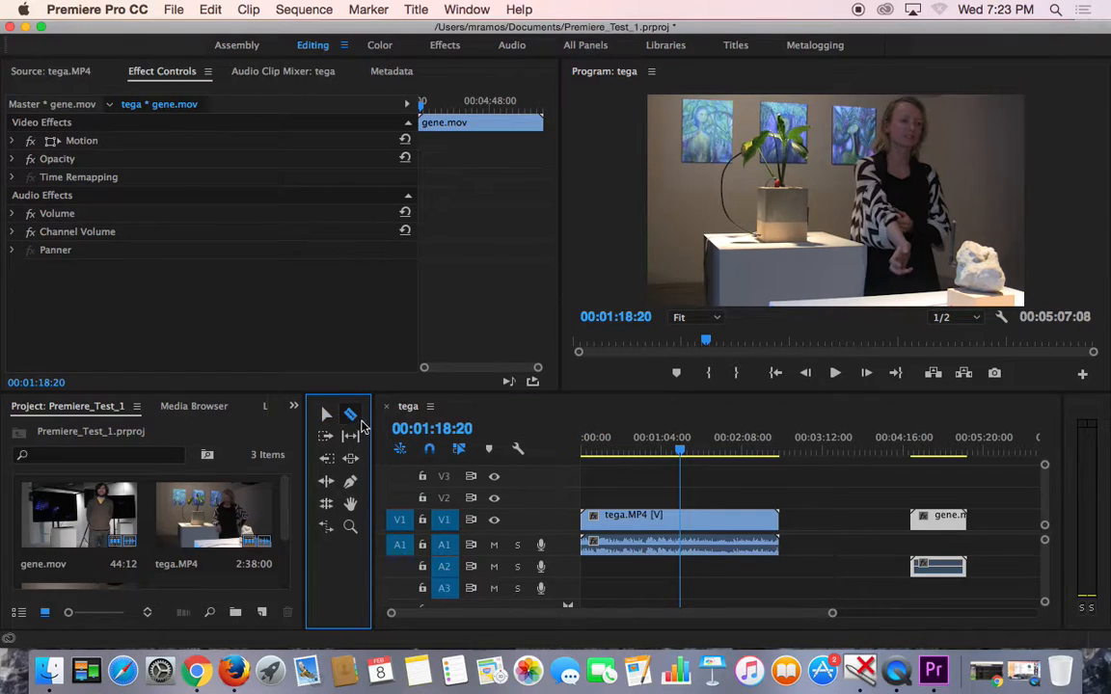
left_click(683, 528)
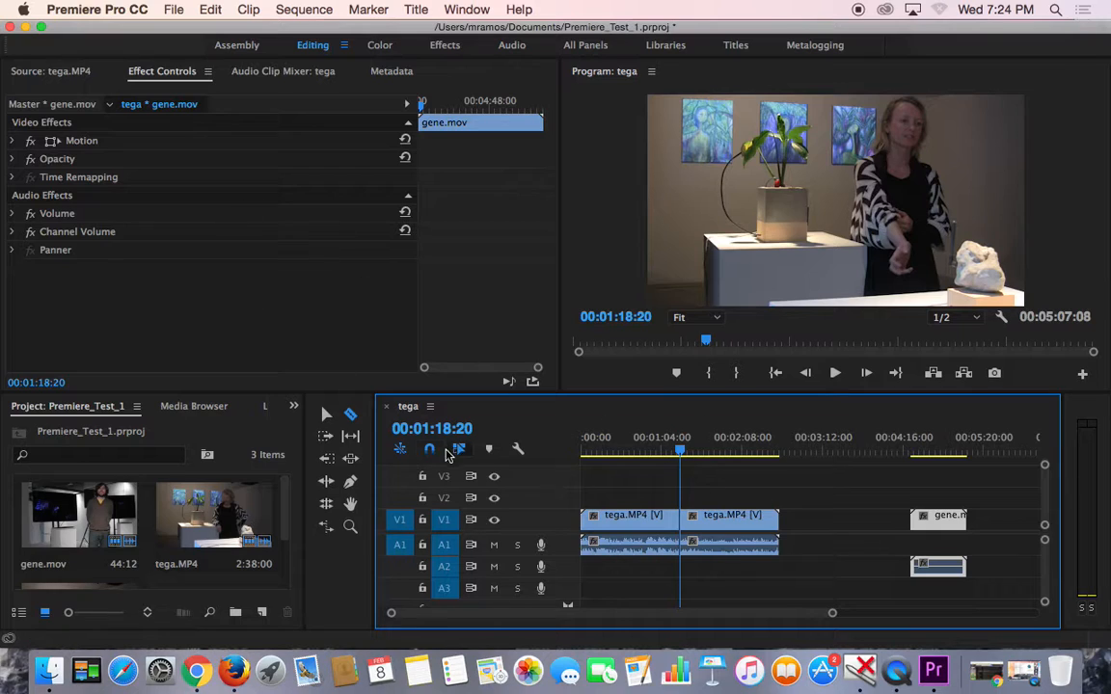
left_click(326, 415)
left_click_drag(707, 525, 760, 530)
- Scrub back to about 00:00:44:25 and delete the first part of the split tega.MP4 clip
left_click(648, 453)
mouse_move(649, 452)
left_mouse_down()
mouse_move(602, 451)
mouse_move(680, 459)
mouse_move(636, 459)
left_mouse_up()
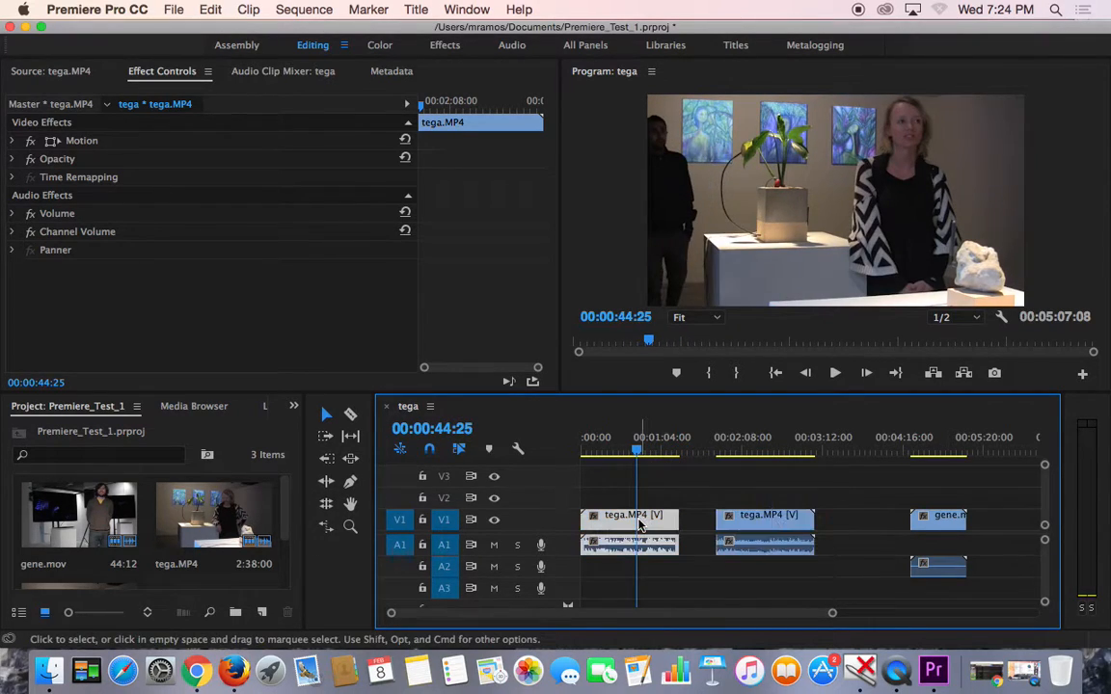
key("Delete")
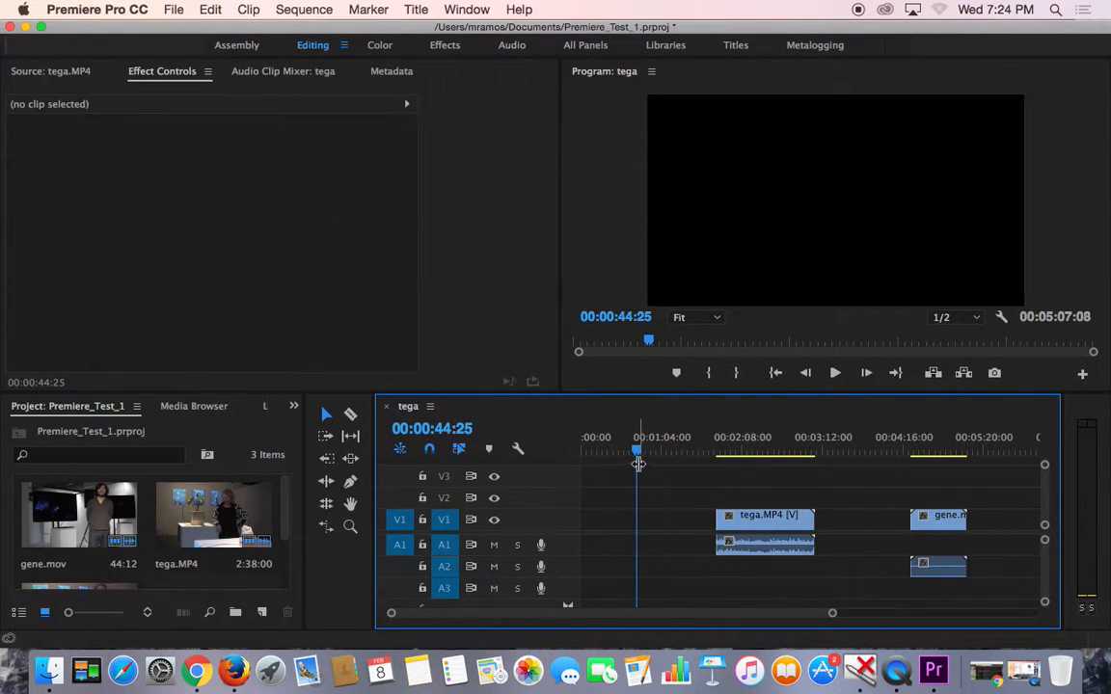
- Move the remaining tega.MP4 clip to the very start of the sequence, with the playhead at 00:00:00:00
key("Home")
left_click_drag(757, 527, 621, 528)
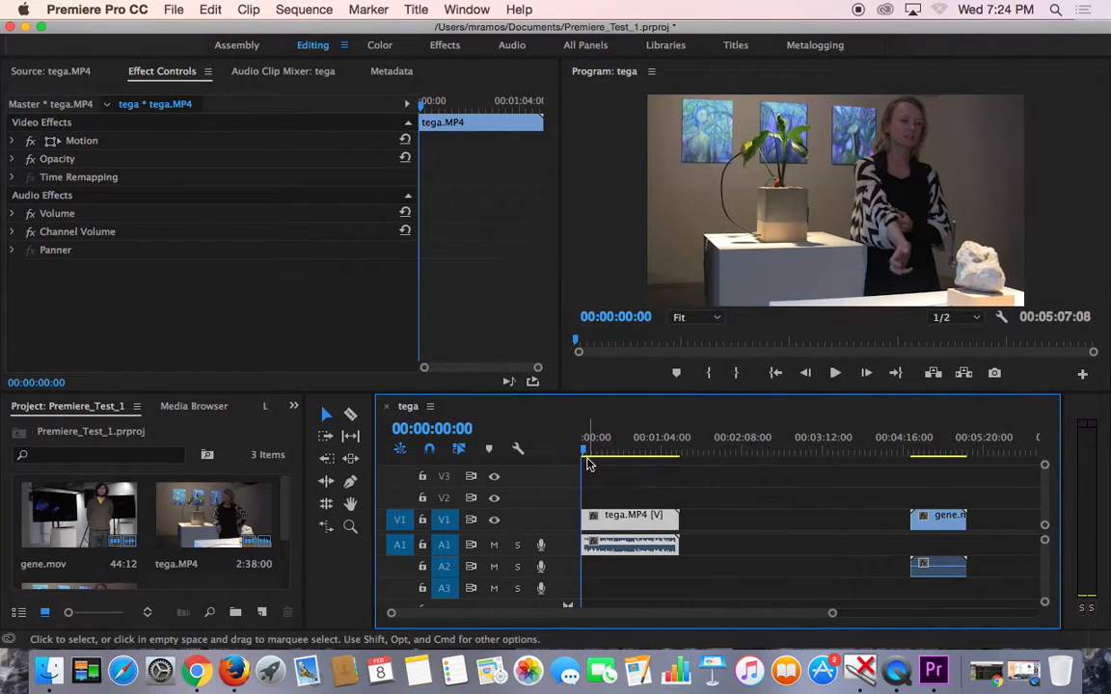
mouse_move(585, 453)
left_mouse_down()
mouse_move(639, 454)
mouse_move(669, 471)
mouse_move(635, 453)
mouse_move(575, 453)
left_mouse_up()
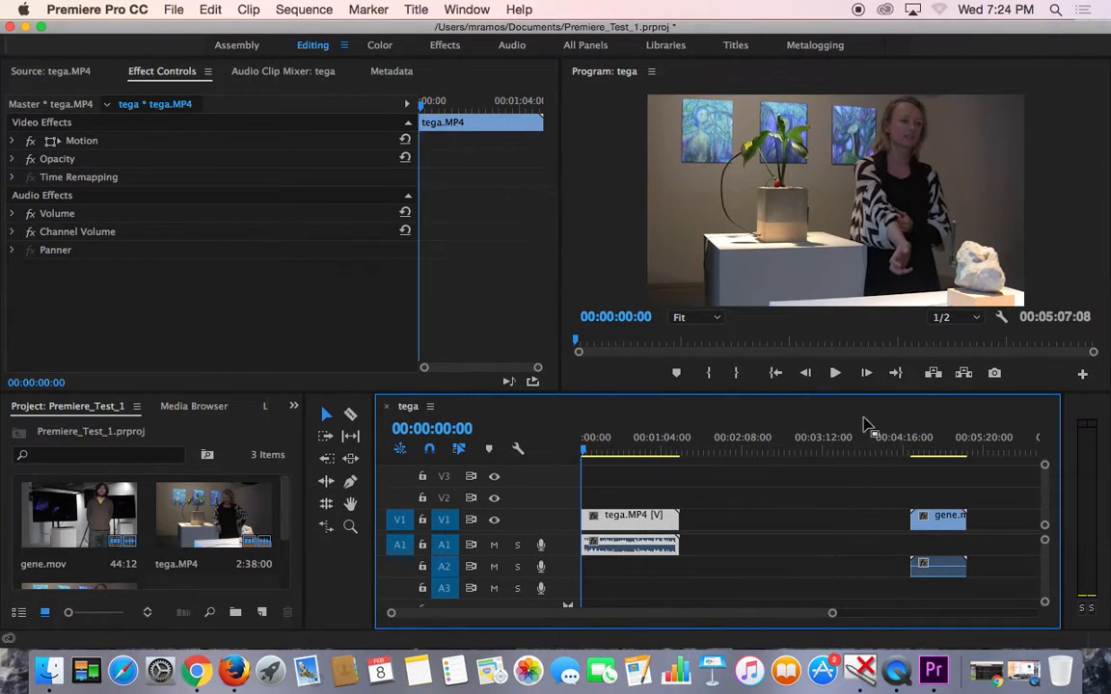
- Play the opening of the repositioned tega.MP4 clip, and scrub back to 00:00:04:25
left_click(834, 374)
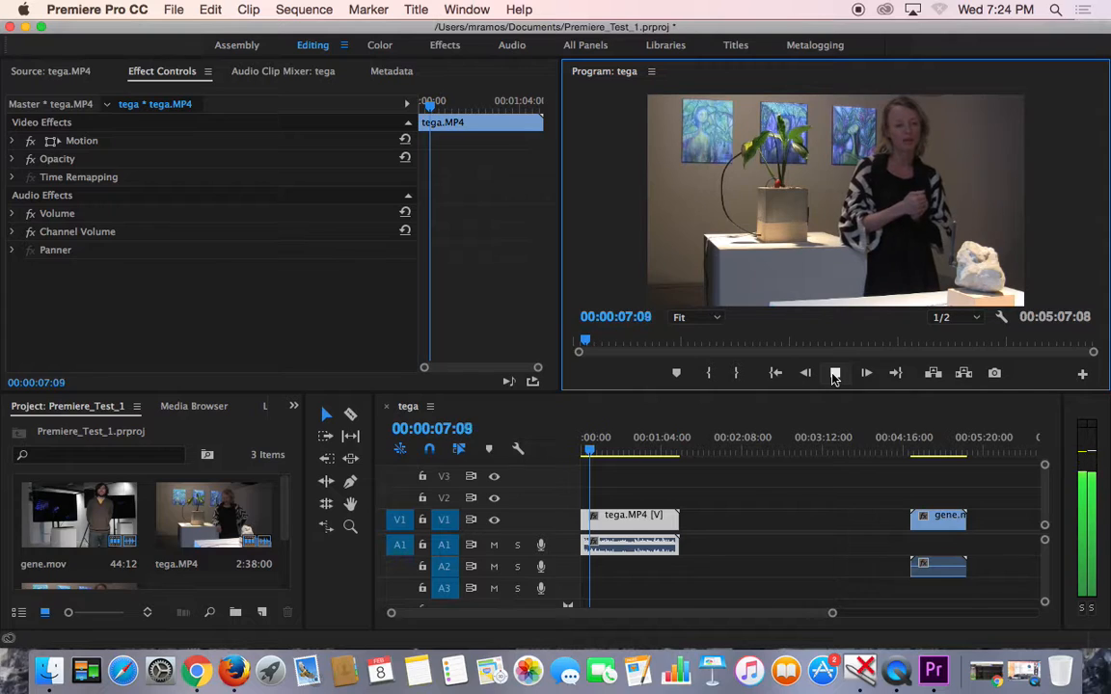
left_click(834, 374)
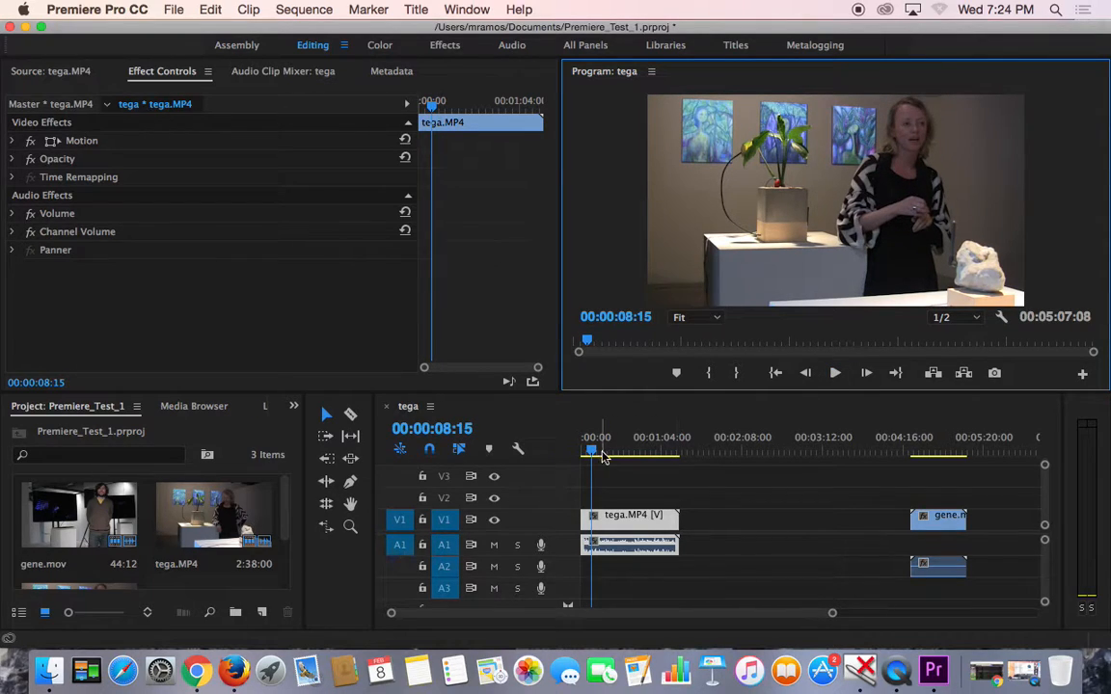
left_click_drag(600, 453, 588, 451)
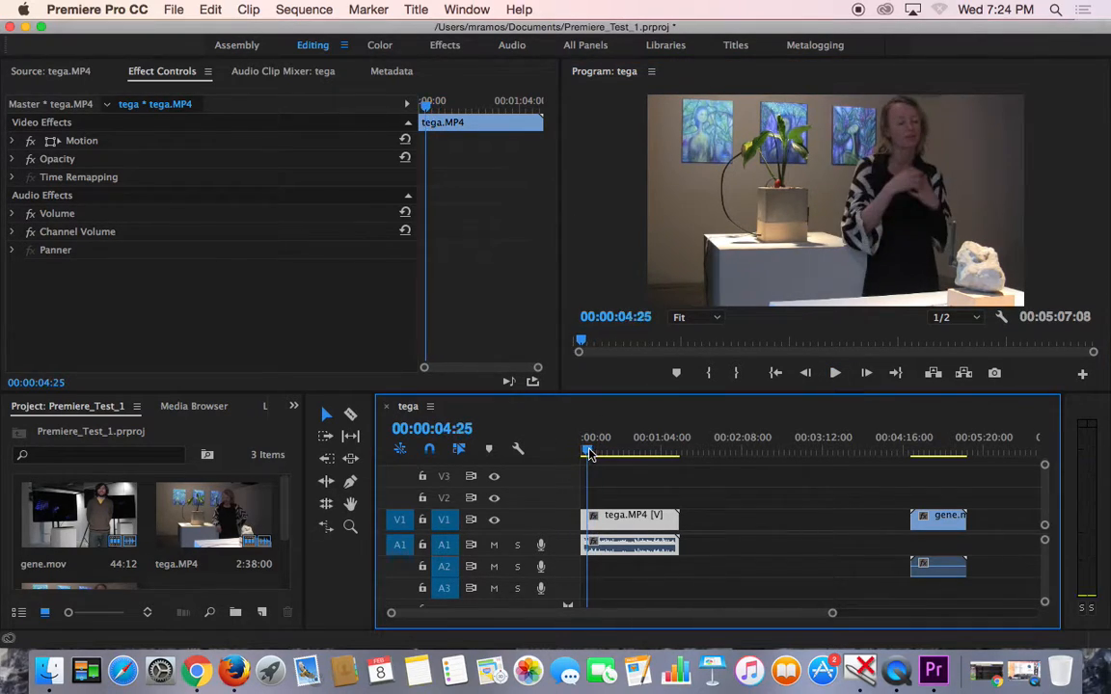
- Open the sequence's gene.mov clip in the Source monitor, and delete that clip with its audio from the sequence
left_click(946, 520)
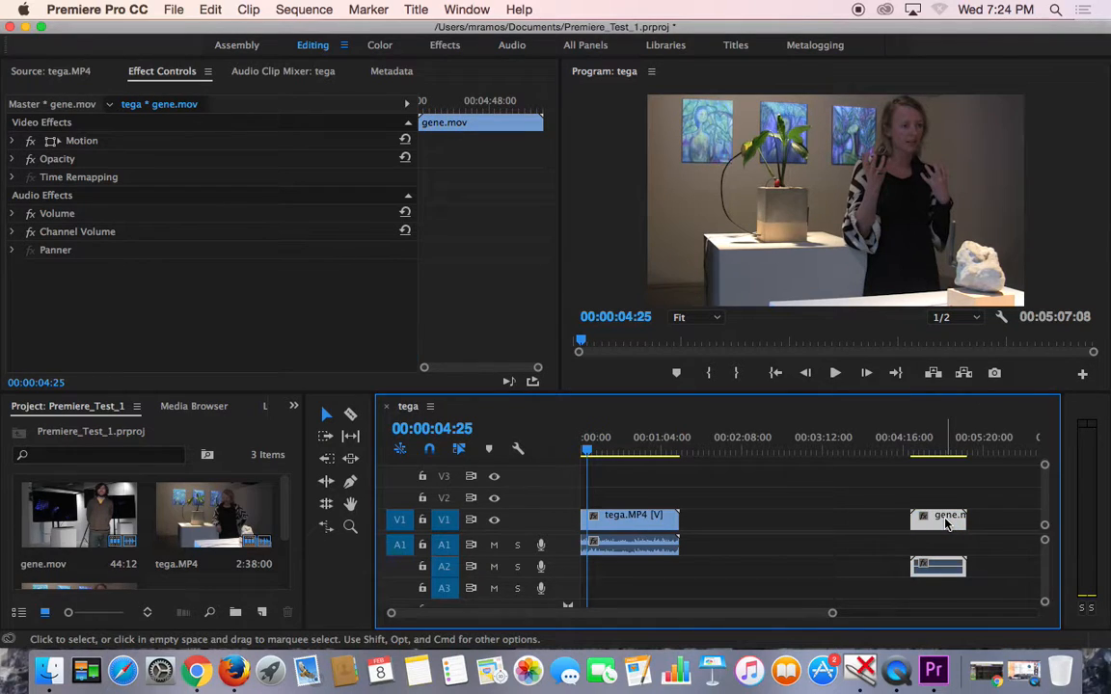
double_click(946, 520)
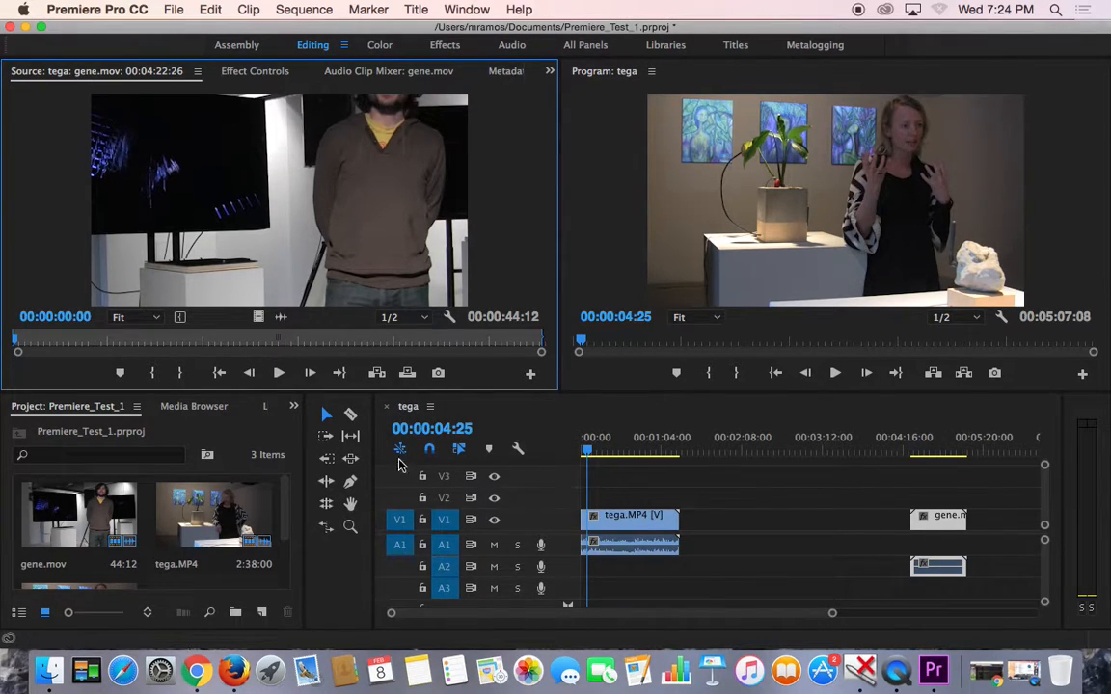
left_click(947, 528)
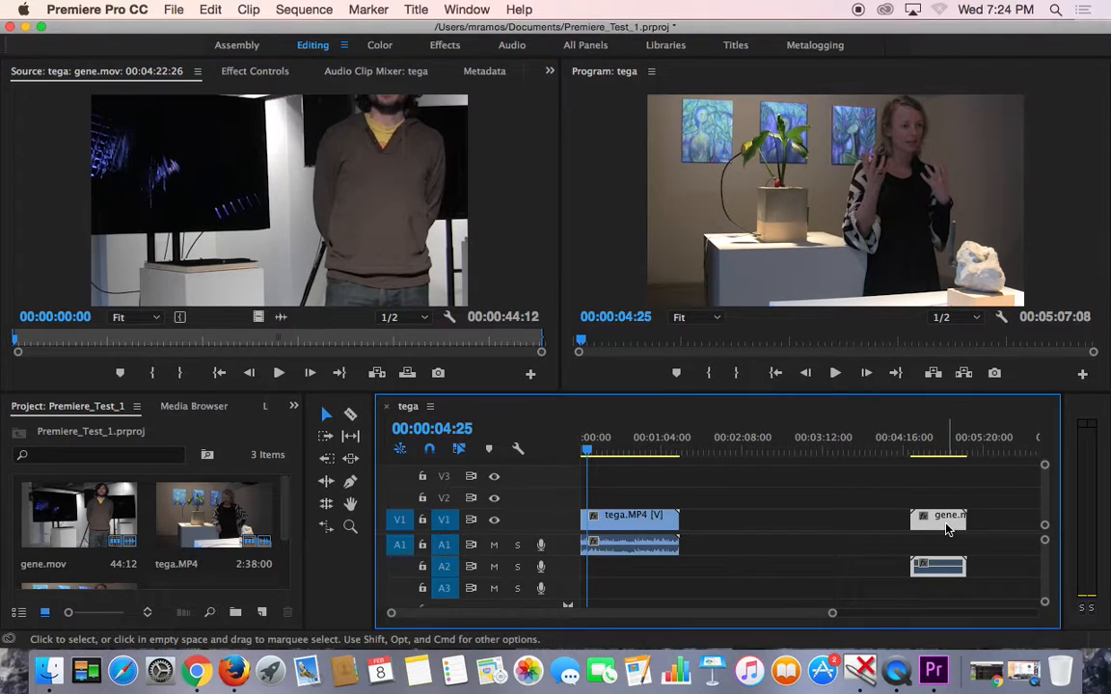
key("Delete")
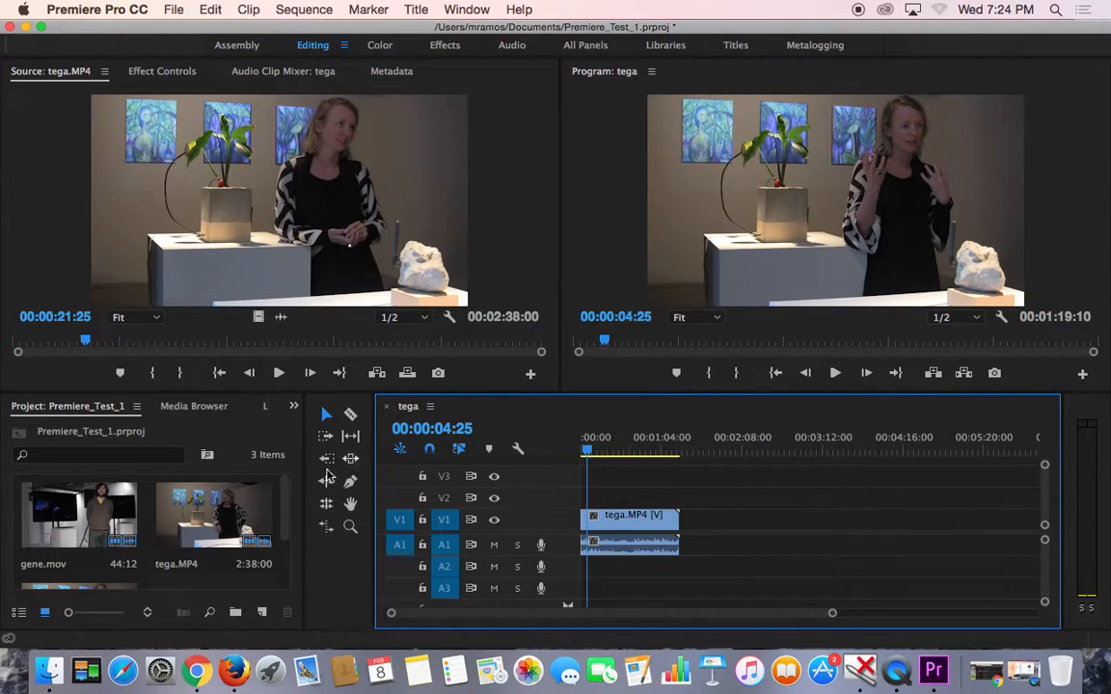
- Open gene.mov from the project in the Source monitor and play and scrub it around 00:00:12:29
left_click(106, 515)
double_click(104, 521)
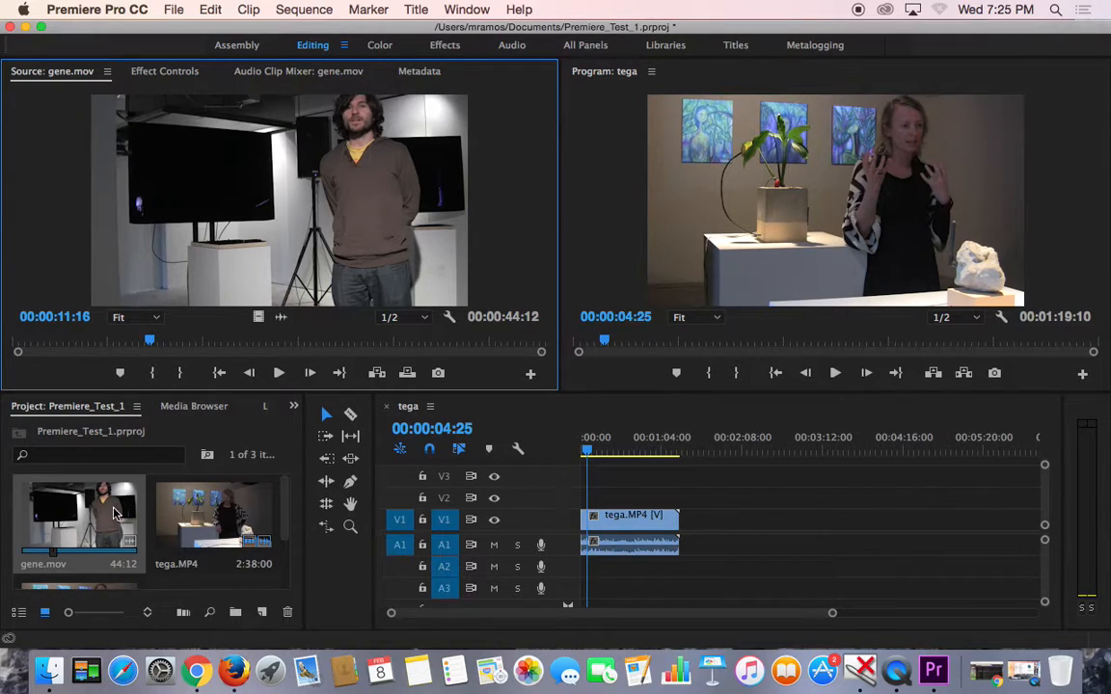
left_click(276, 373)
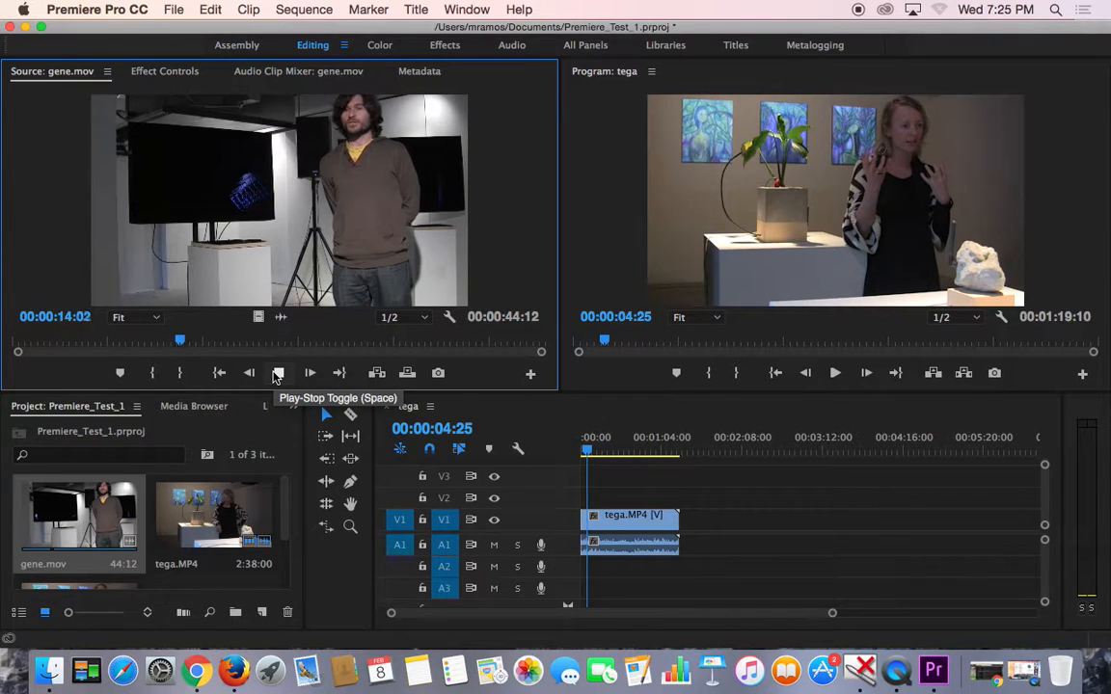
mouse_move(190, 344)
left_mouse_down()
mouse_move(505, 379)
mouse_move(108, 347)
mouse_move(167, 353)
left_mouse_up()
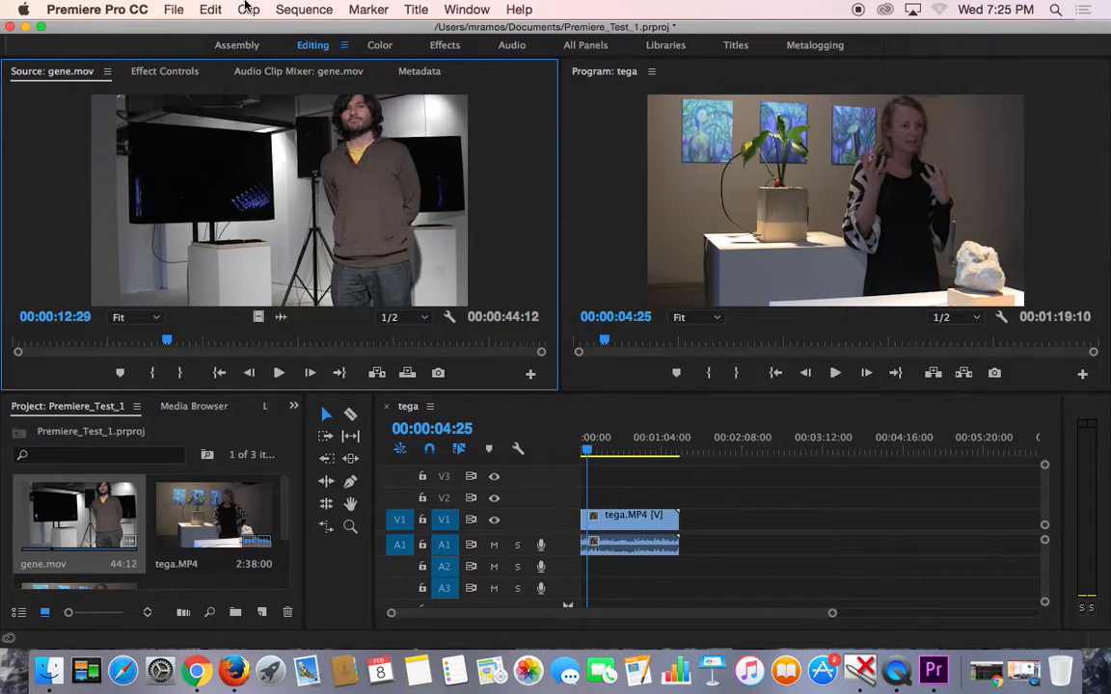
- Import gene.MP4 from the Documents folder and delete gene.mov from the project
left_click(171, 10)
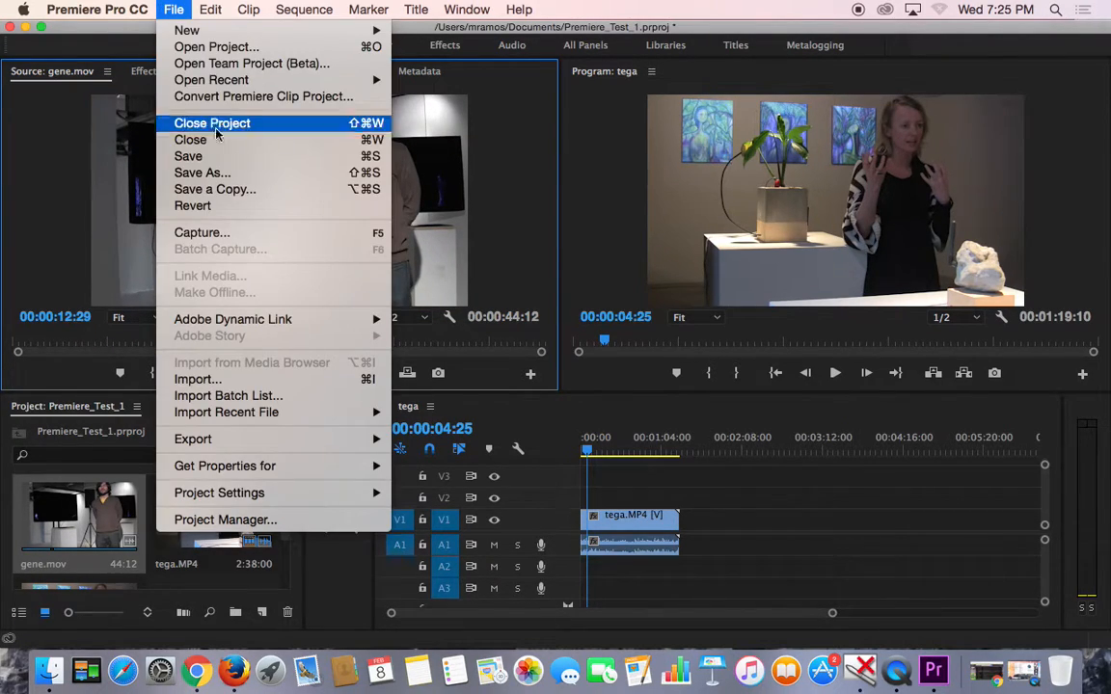
left_click(253, 382)
scroll(443, 347, "down", 5)
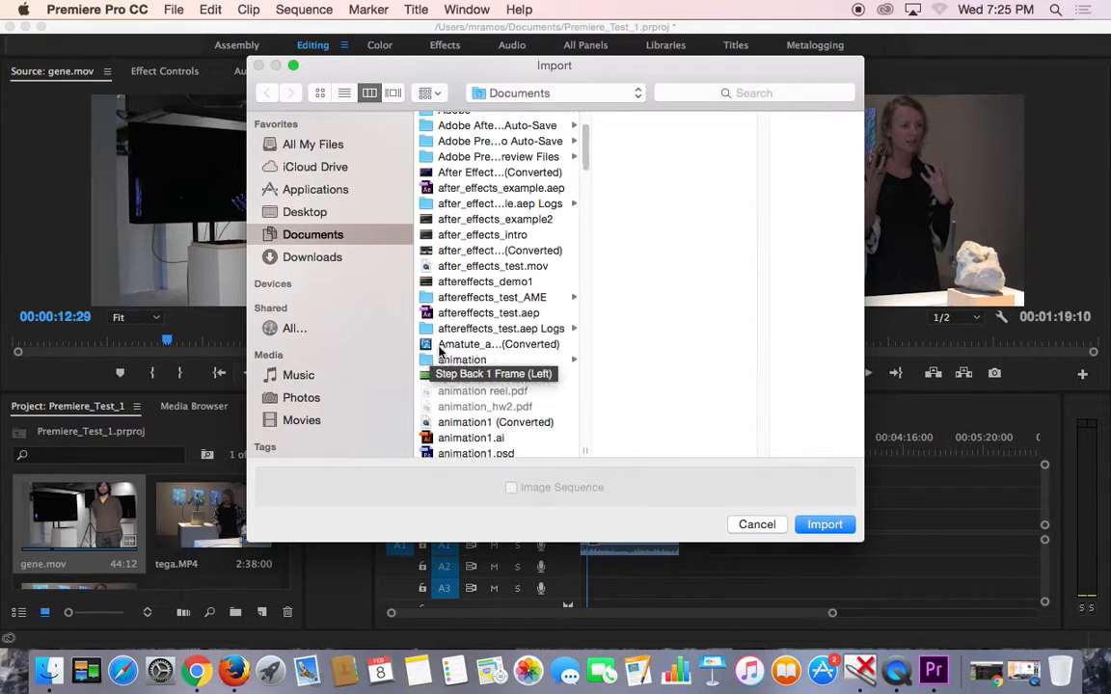
scroll(442, 347, "down", 10)
scroll(443, 347, "up", 6)
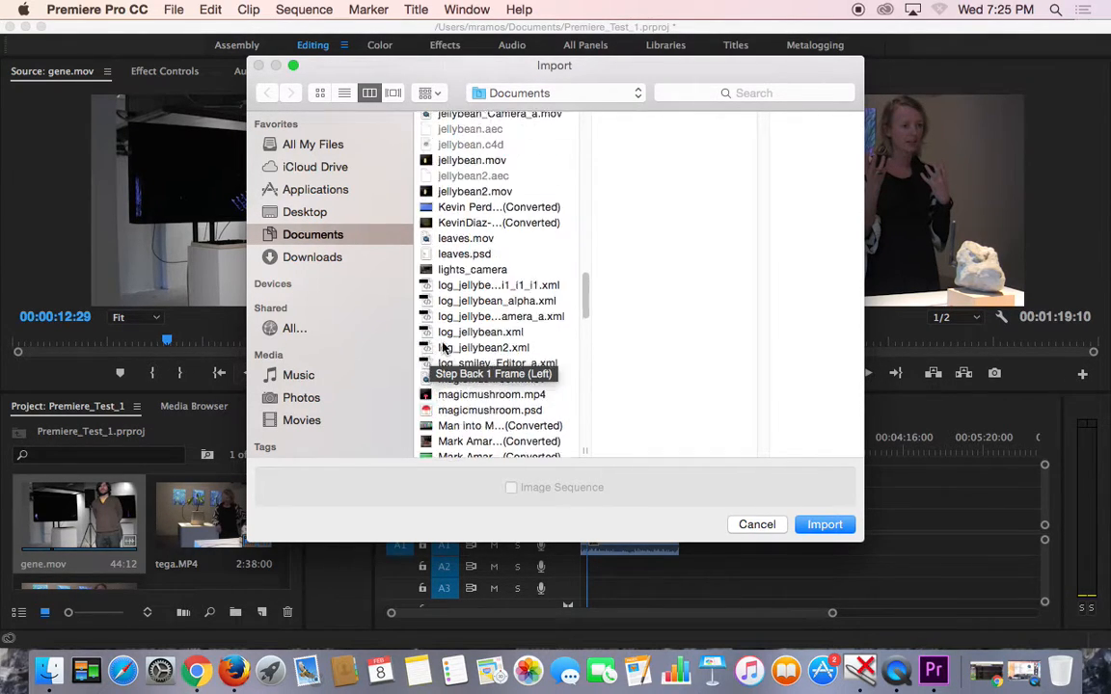
left_click(463, 301)
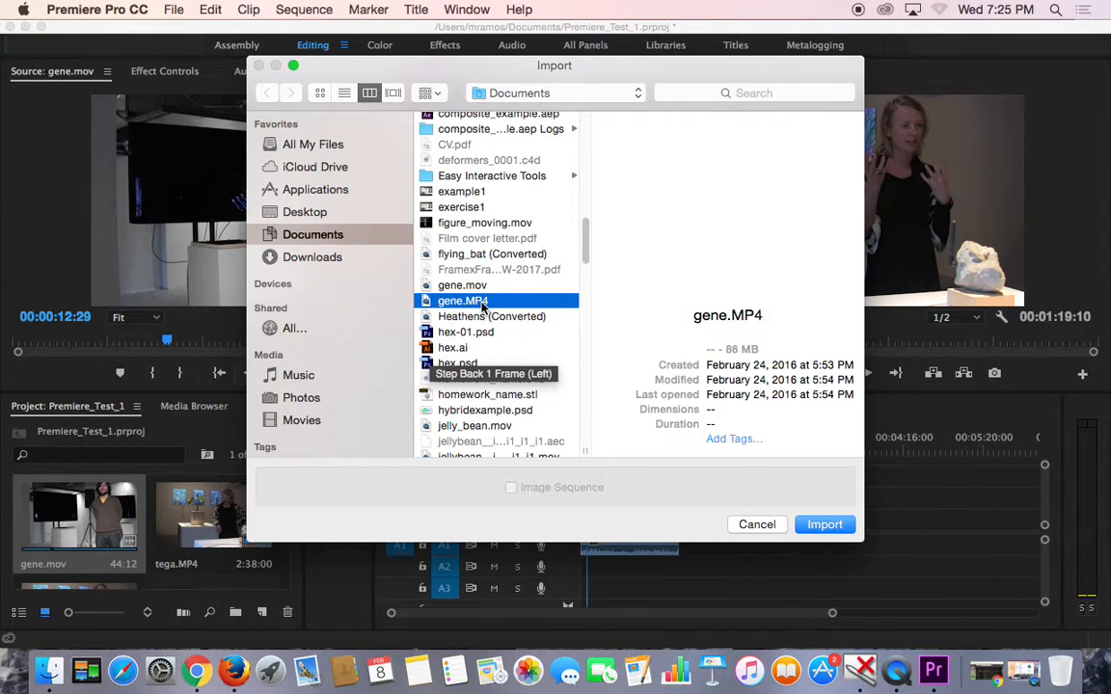
double_click(463, 300)
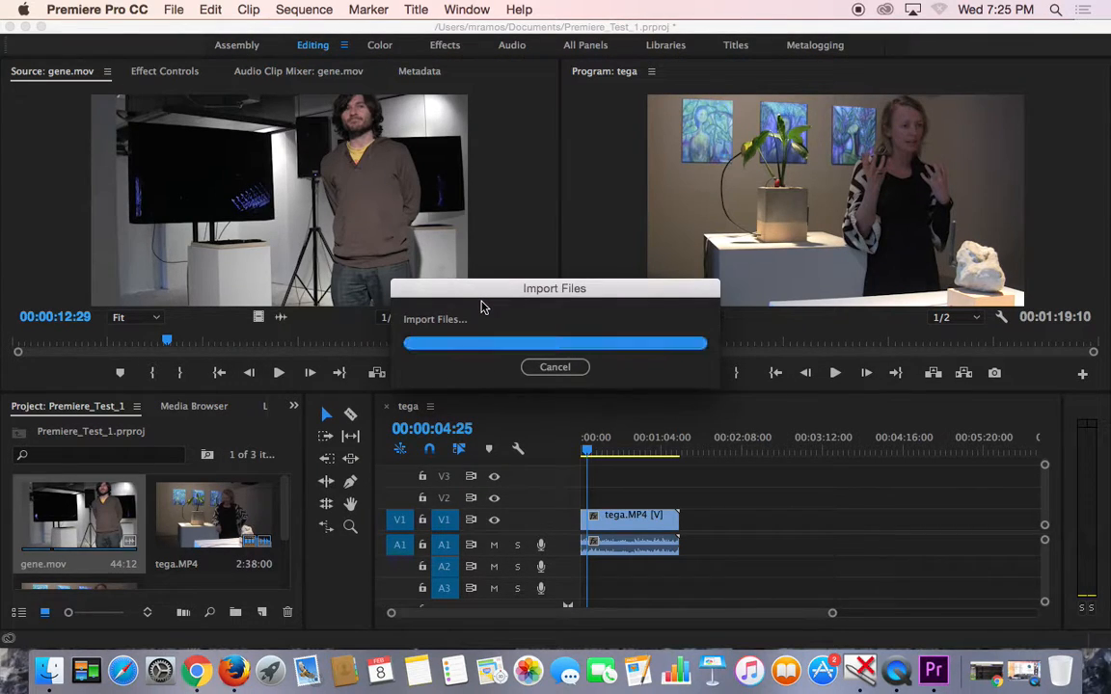
left_click(87, 533)
key("Delete")
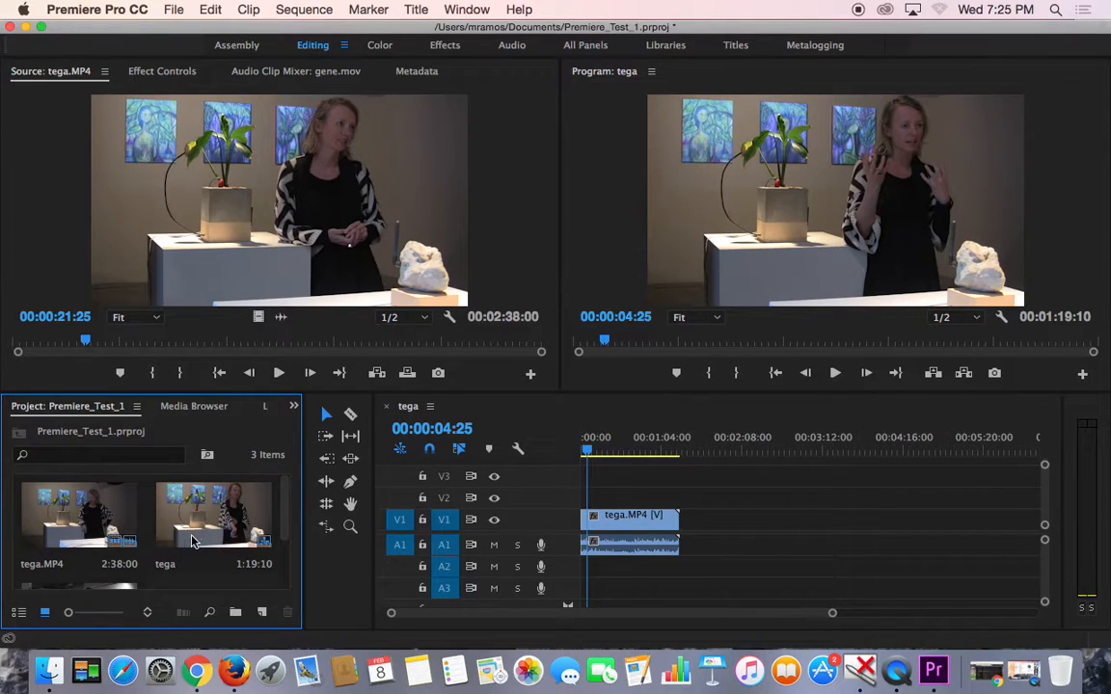
- Open gene.MP4 in the Source monitor and play it from its beginning to 00:00:07:26 to find a starting point
scroll(202, 540, "down", 2)
double_click(87, 530)
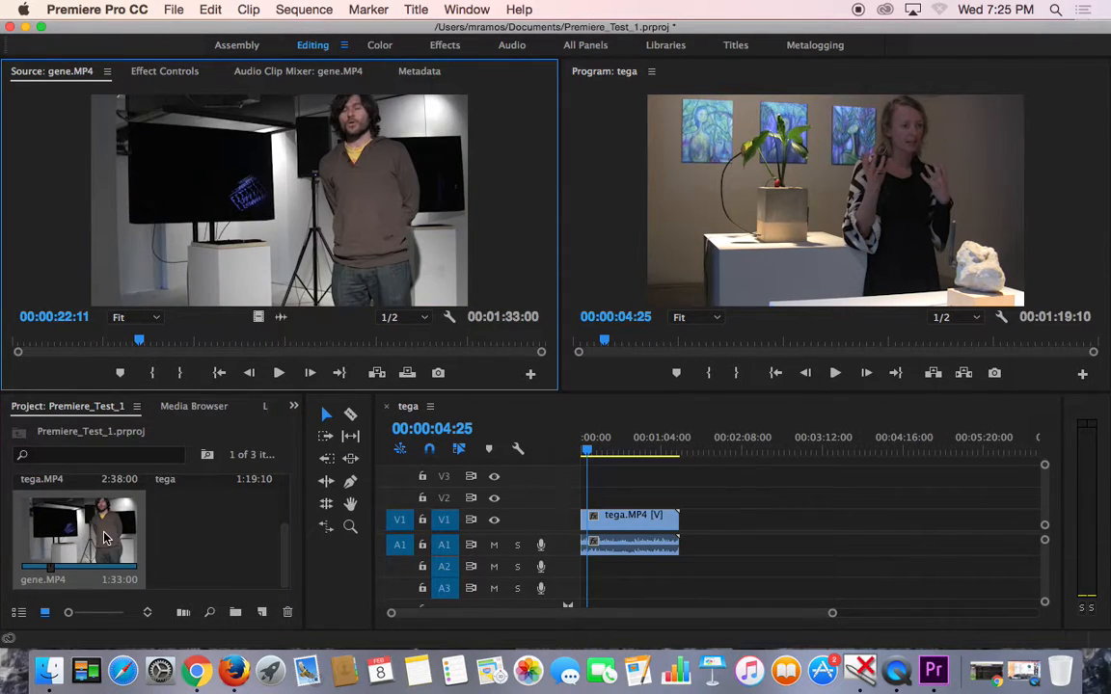
left_click(279, 374)
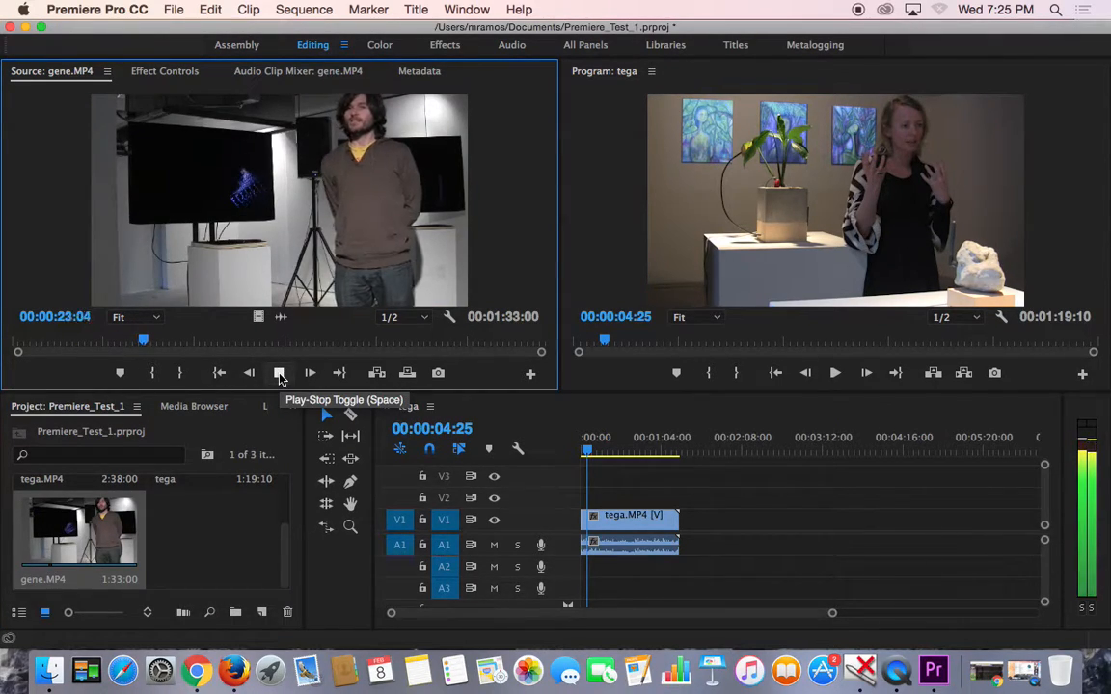
left_click_drag(153, 341, 17, 328)
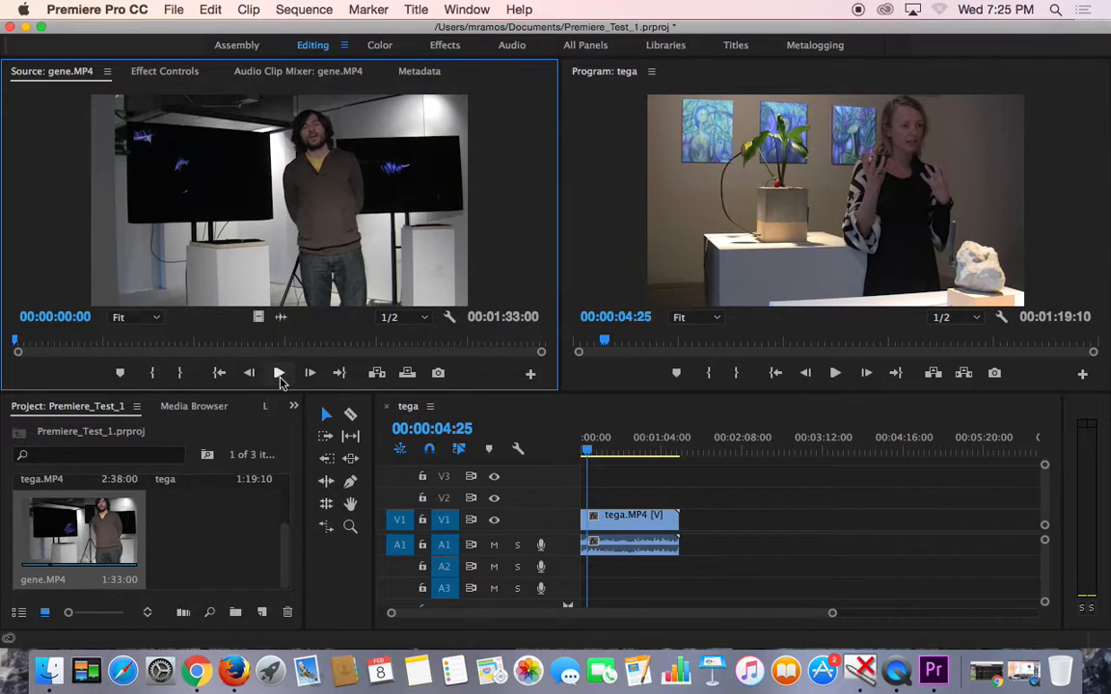
left_click(278, 378)
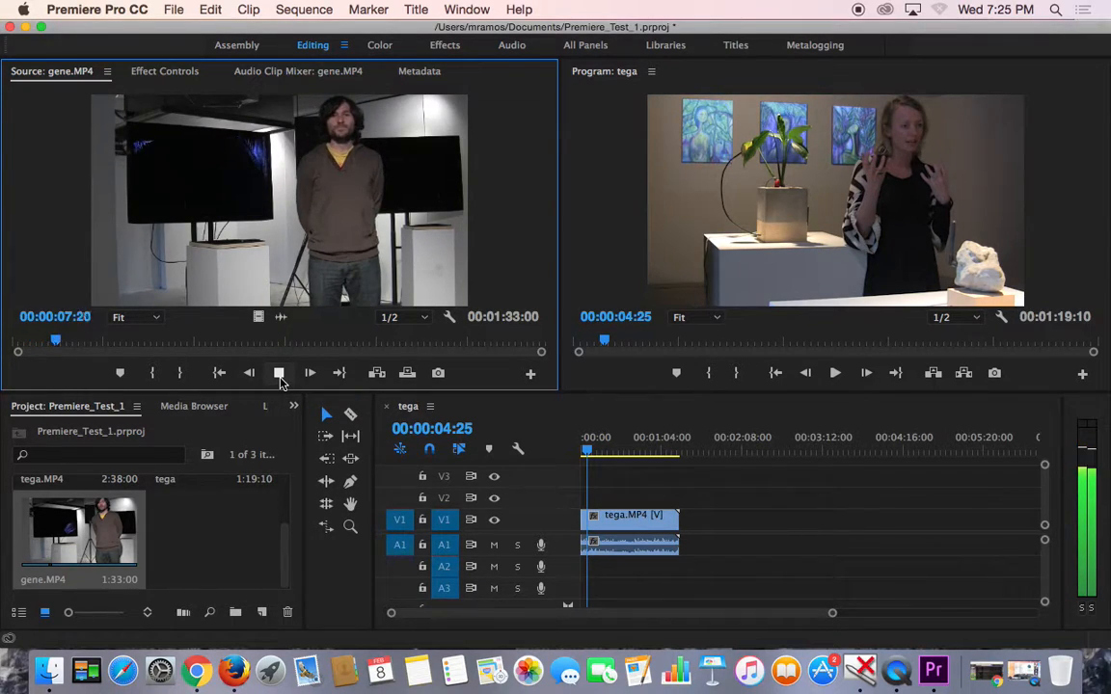
left_click(280, 377)
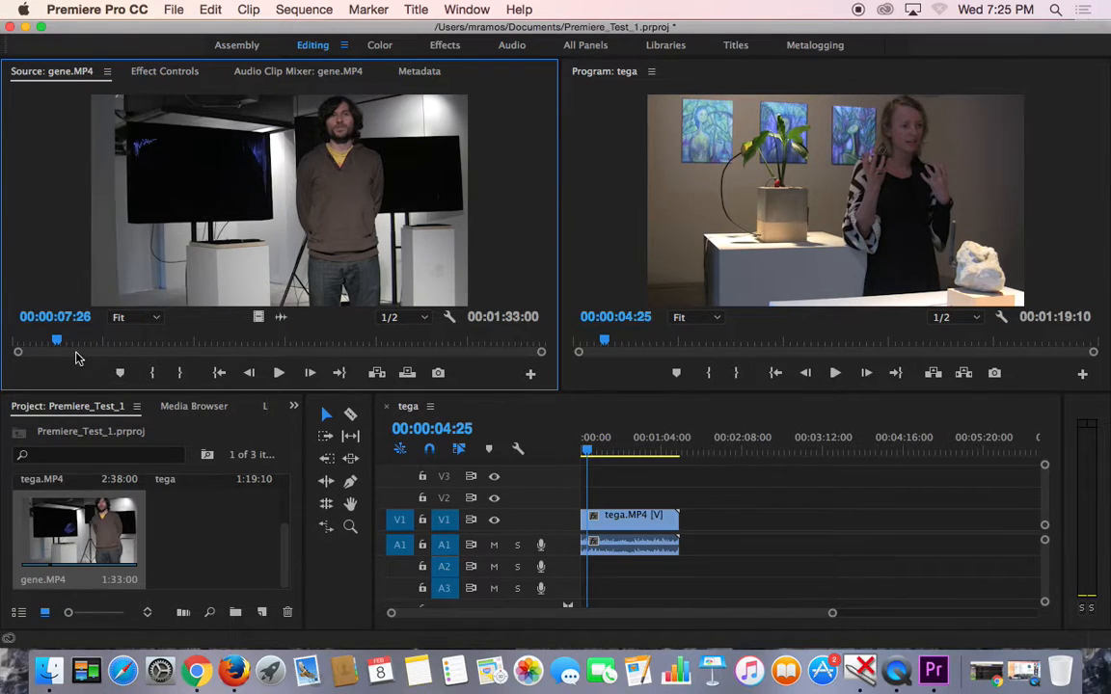
- Scrub gene.MP4 to 00:00:07:19 in the Source monitor and mark the In point there
left_click_drag(59, 342, 52, 345)
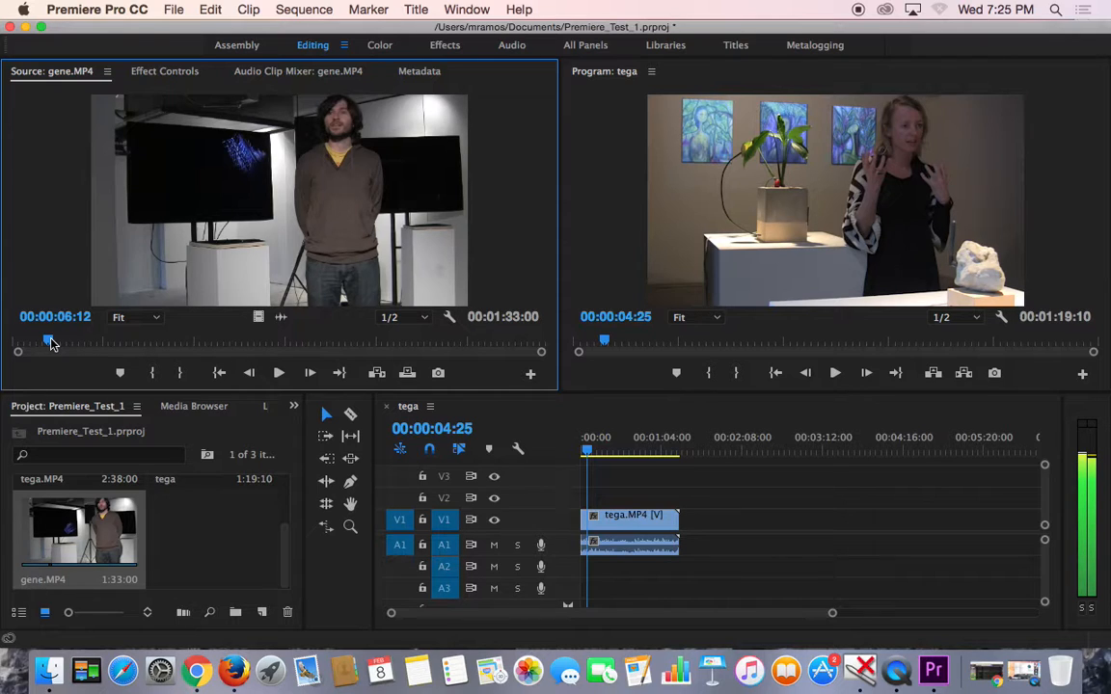
mouse_move(52, 345)
left_mouse_down()
mouse_move(21, 344)
mouse_move(55, 344)
left_mouse_up()
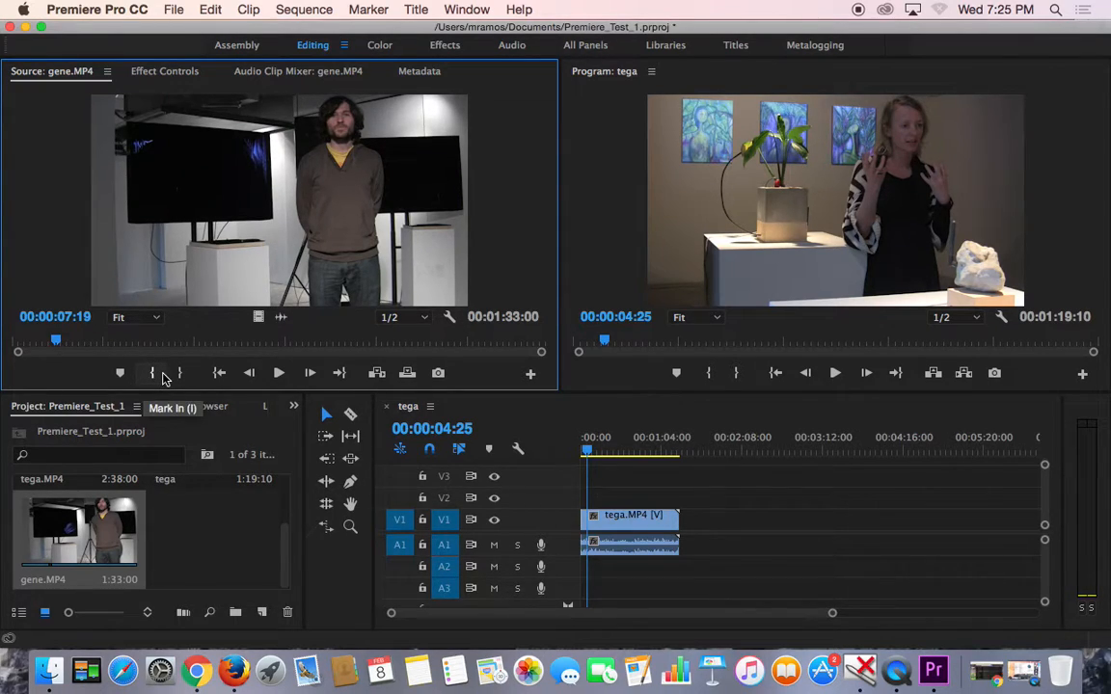
left_click(152, 373)
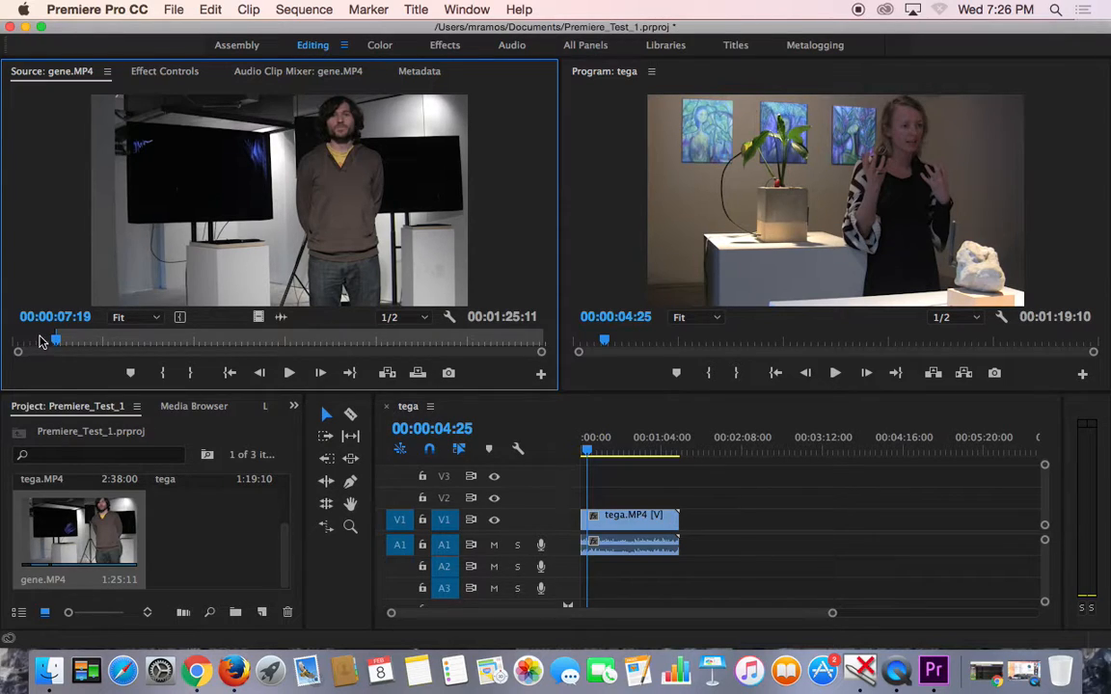
- Mark gene.MP4's Out point at 00:00:53:02 and place the trimmed clip on track V2, after the end of tega.MP4
left_click_drag(57, 343, 314, 355)
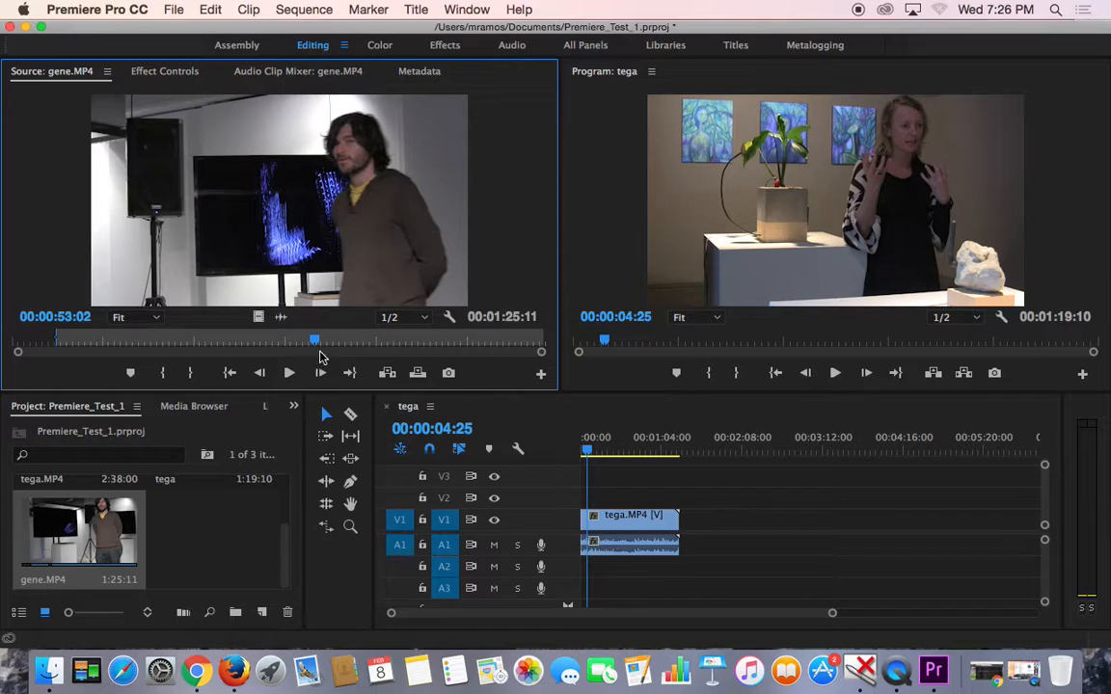
left_click(195, 374)
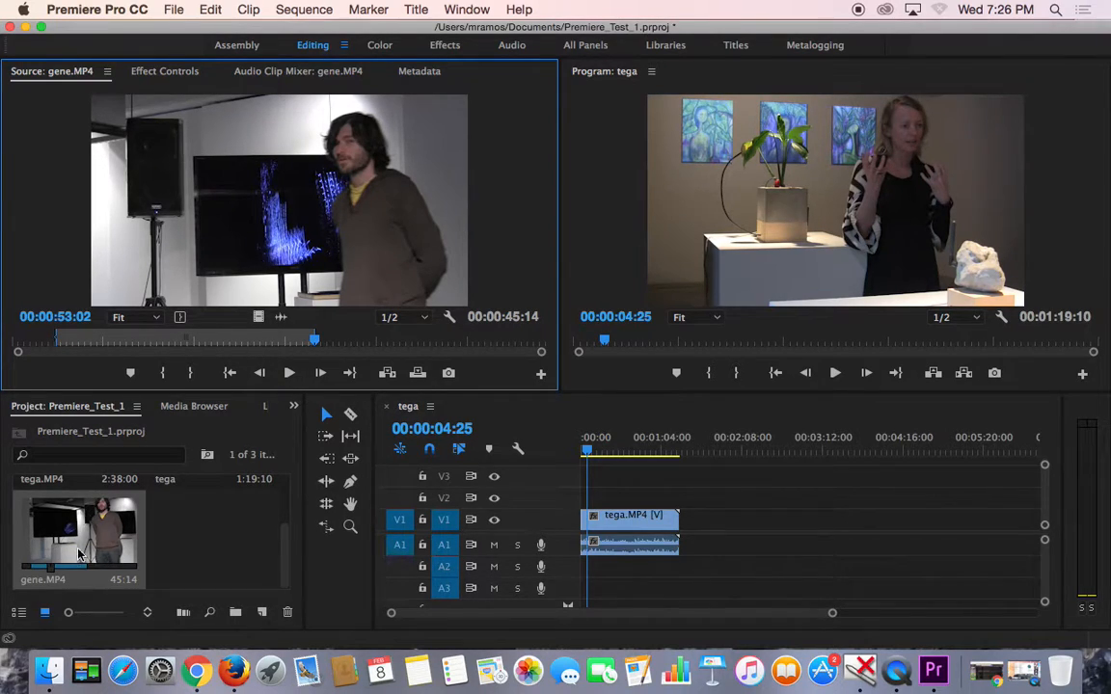
left_click_drag(86, 533, 718, 503)
- Scrub and play the first half of tega.MP4 to find a cut point, and park the playhead at 00:00:19:26
mouse_move(645, 451)
left_mouse_down()
mouse_move(686, 461)
mouse_move(629, 465)
left_mouse_up()
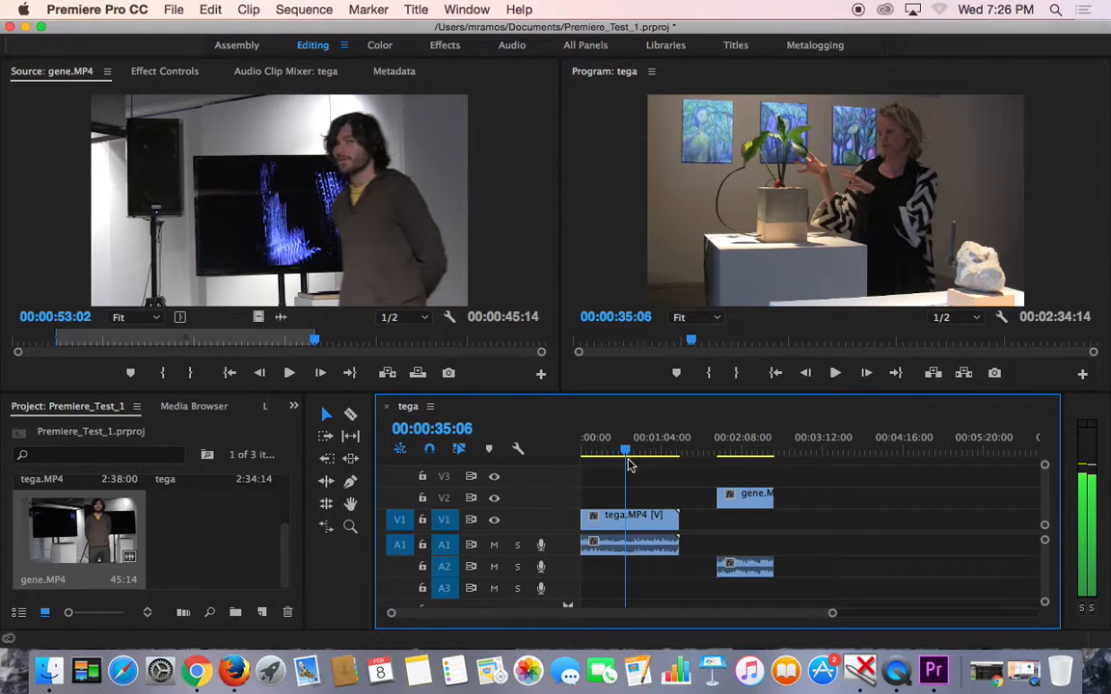
mouse_move(627, 465)
left_mouse_down()
mouse_move(594, 464)
mouse_move(748, 471)
mouse_move(620, 464)
left_mouse_up()
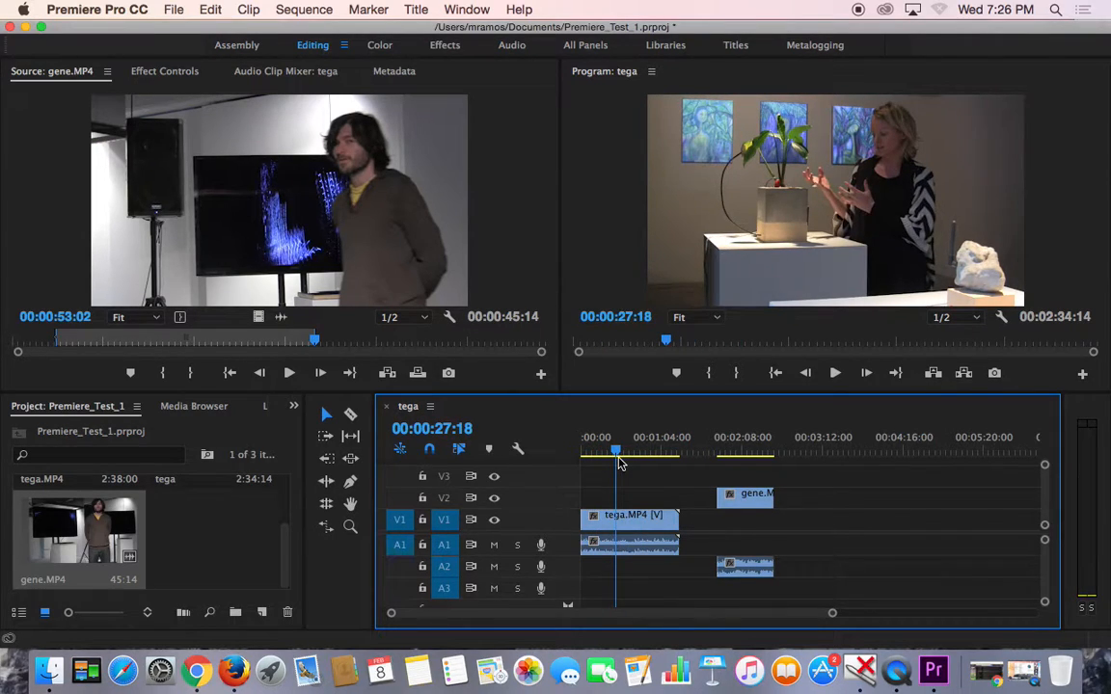
mouse_move(617, 462)
left_mouse_down()
mouse_move(589, 453)
mouse_move(599, 453)
left_mouse_up()
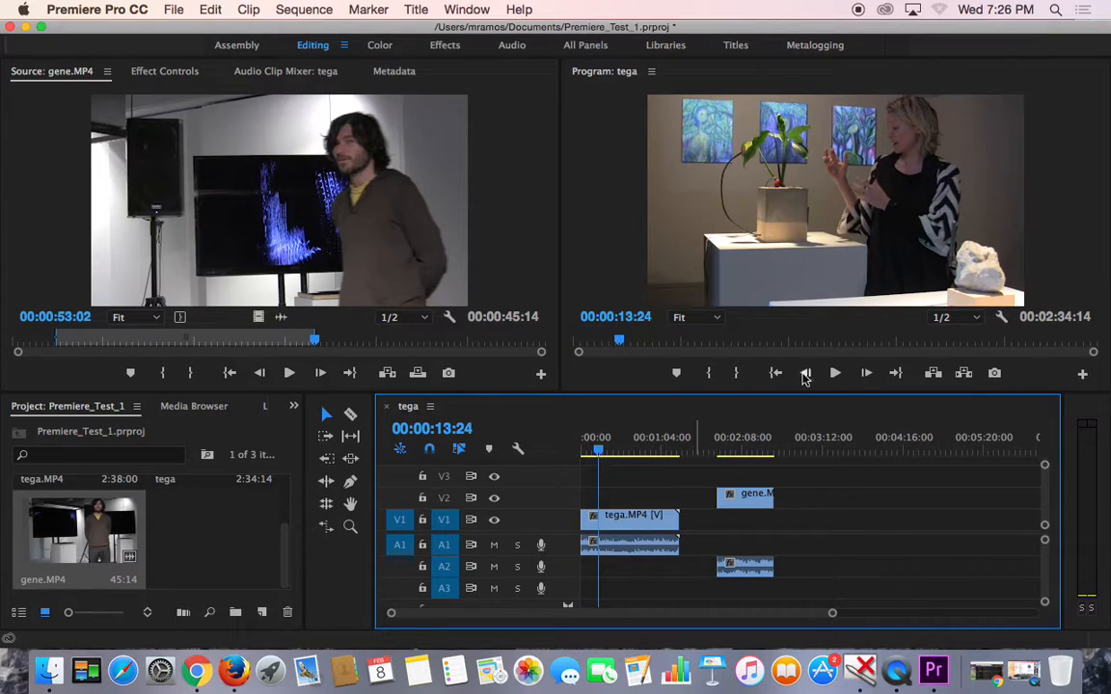
left_click(836, 373)
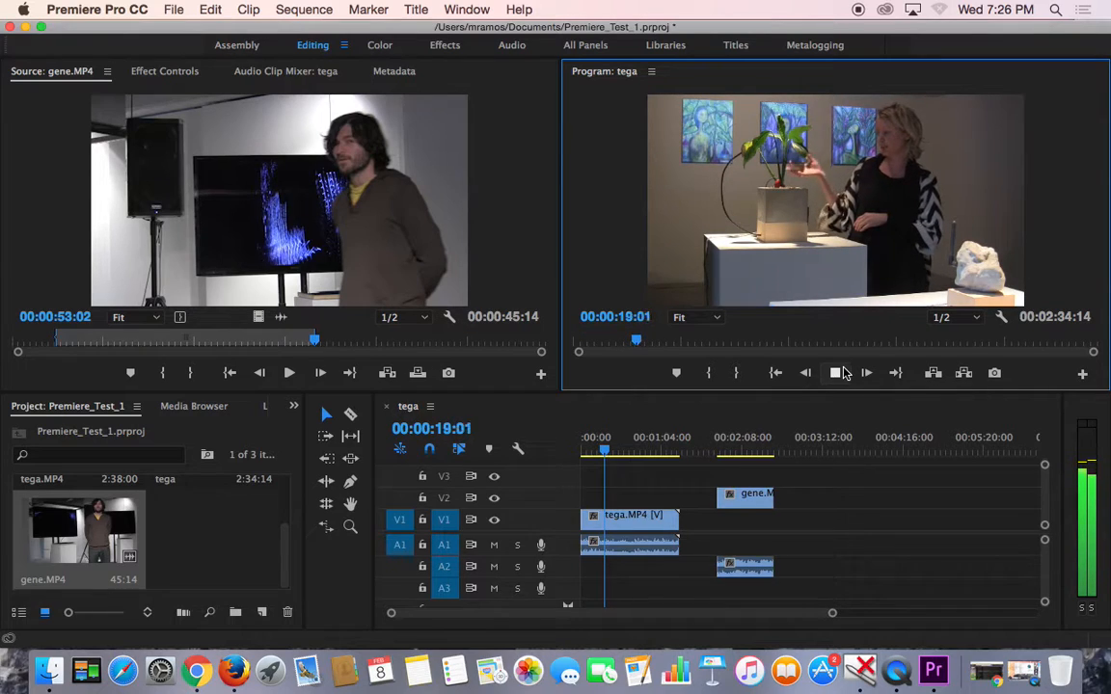
left_click(837, 373)
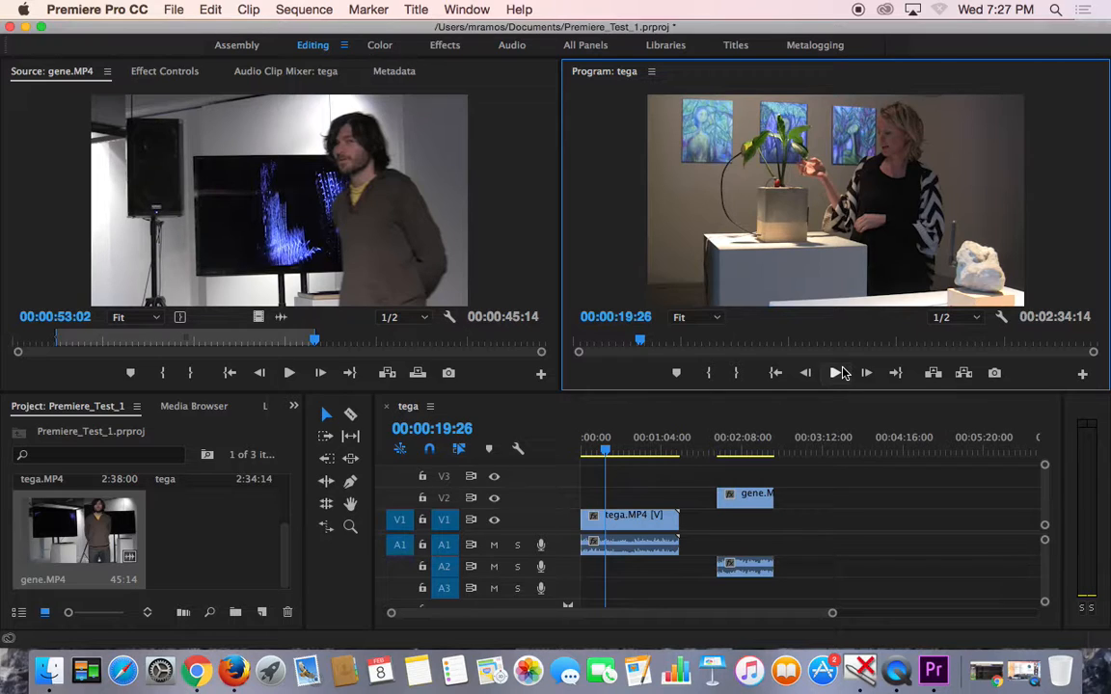
- Split tega.MP4 at 00:00:19:26 with the Razor tool and return to the Selection tool
left_click(350, 415)
left_click(606, 518)
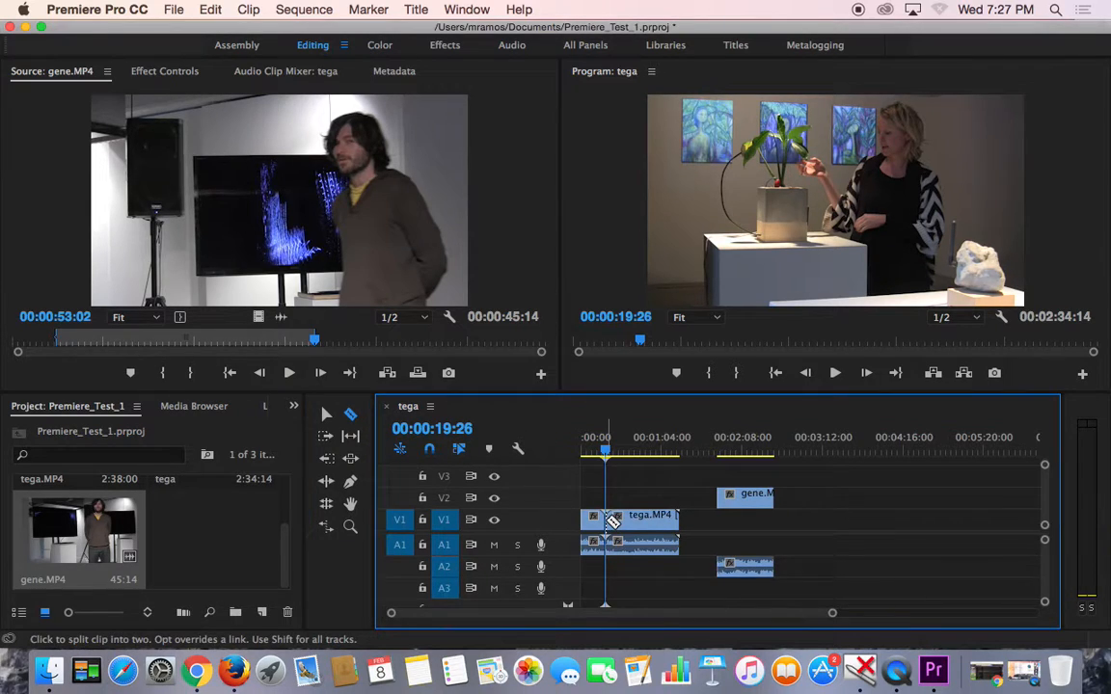
left_click(326, 414)
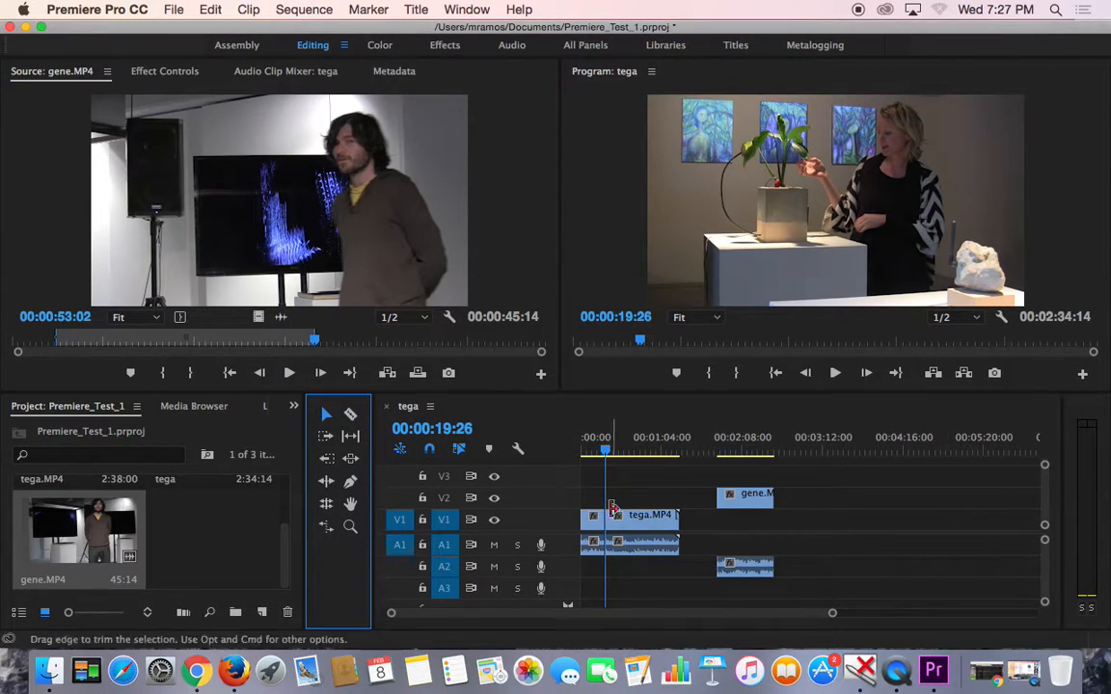
- Move the second tega.MP4 segment farther along V1 and place gene.MP4 on V2 directly after the first tega.MP4 segment
left_click_drag(627, 516, 840, 517)
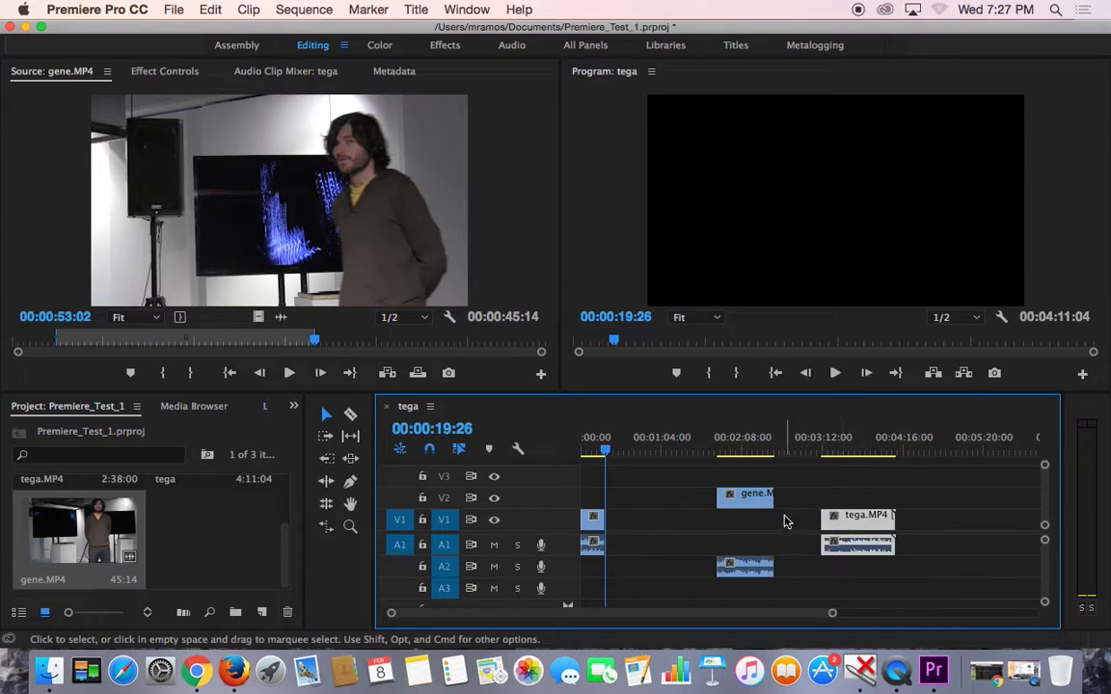
left_click_drag(750, 508, 641, 499)
- Play from the end of the first tega.MP4 segment into gene.MP4 and park the playhead at 00:00:26:07
left_click_drag(605, 450, 592, 450)
left_click(835, 376)
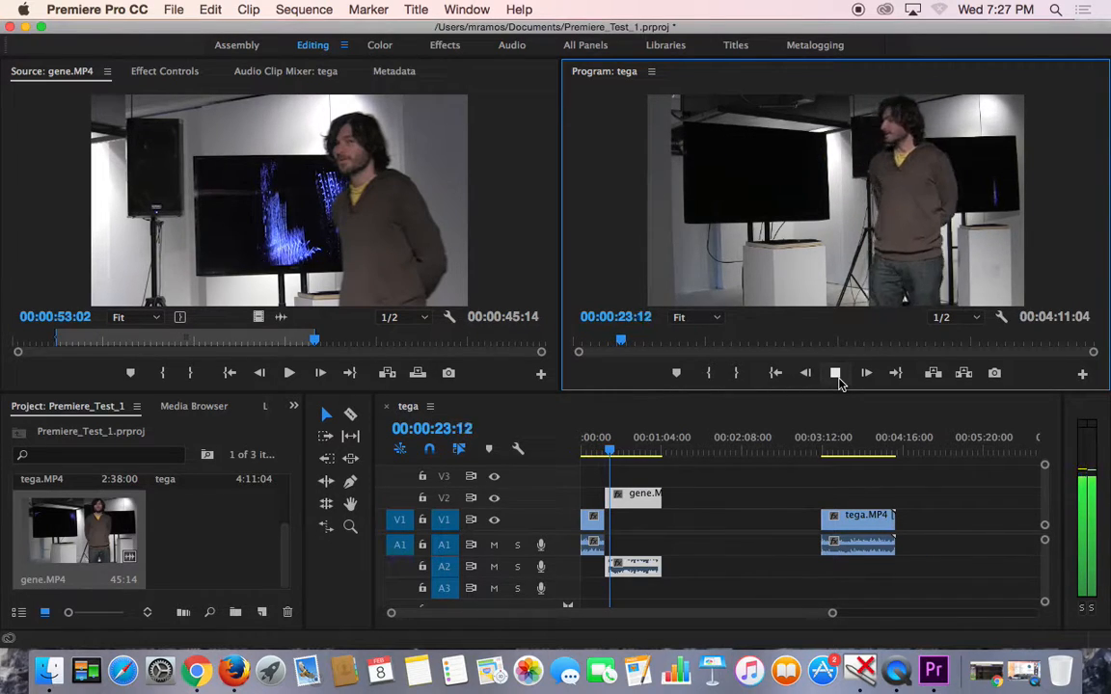
left_click(836, 376)
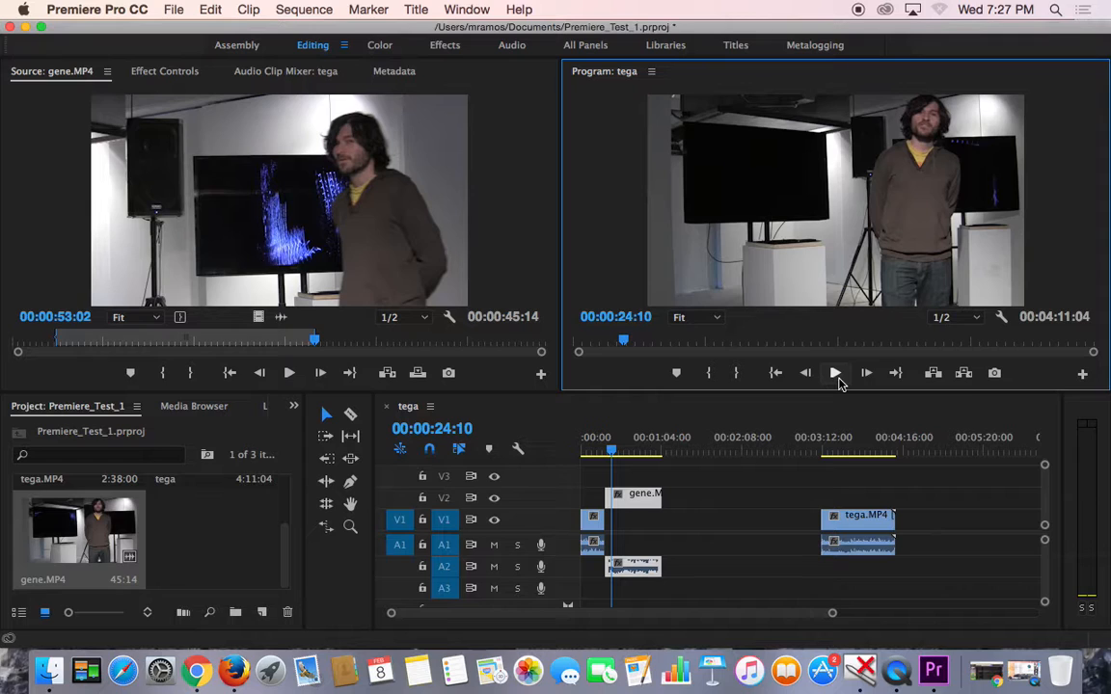
left_click(836, 375)
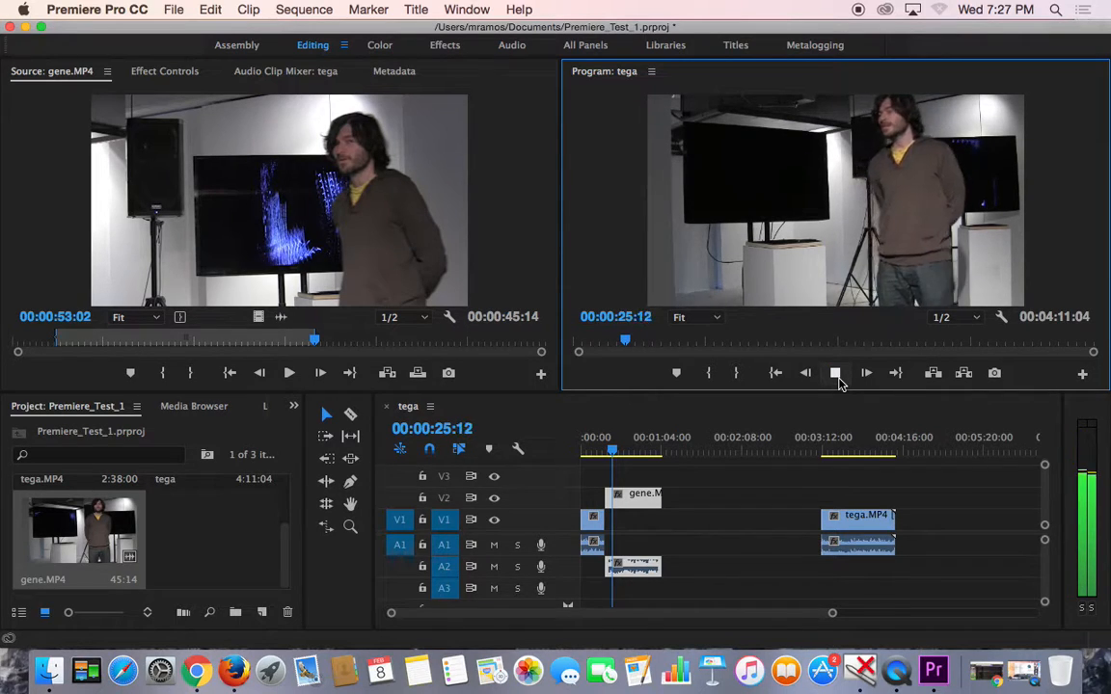
left_click(836, 376)
left_click(607, 451)
left_click_drag(609, 454, 614, 452)
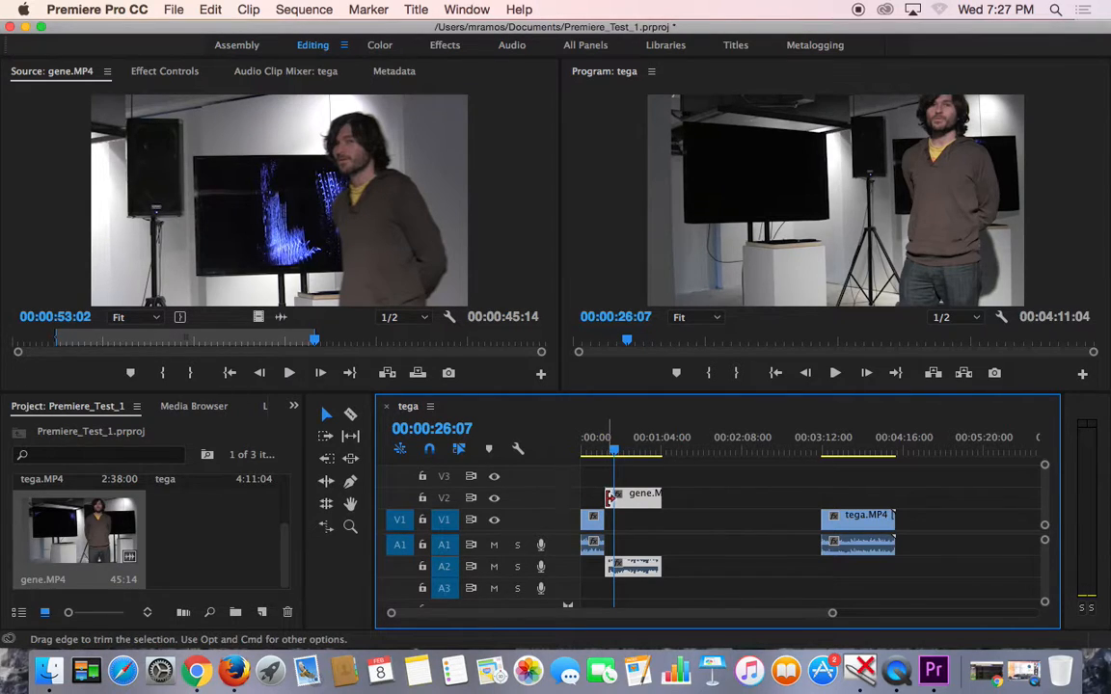
- Trim gene.MP4's start to 00:00:26:07 and move the clip back against the end of the first tega.MP4 segment
left_click_drag(610, 498, 613, 497)
left_click_drag(613, 449, 603, 455)
left_click_drag(634, 503, 625, 503)
- Play through the transition into gene.MP4 and split gene.MP4 at 00:00:34:15 with the Razor tool
left_click_drag(602, 450, 599, 453)
left_click(835, 373)
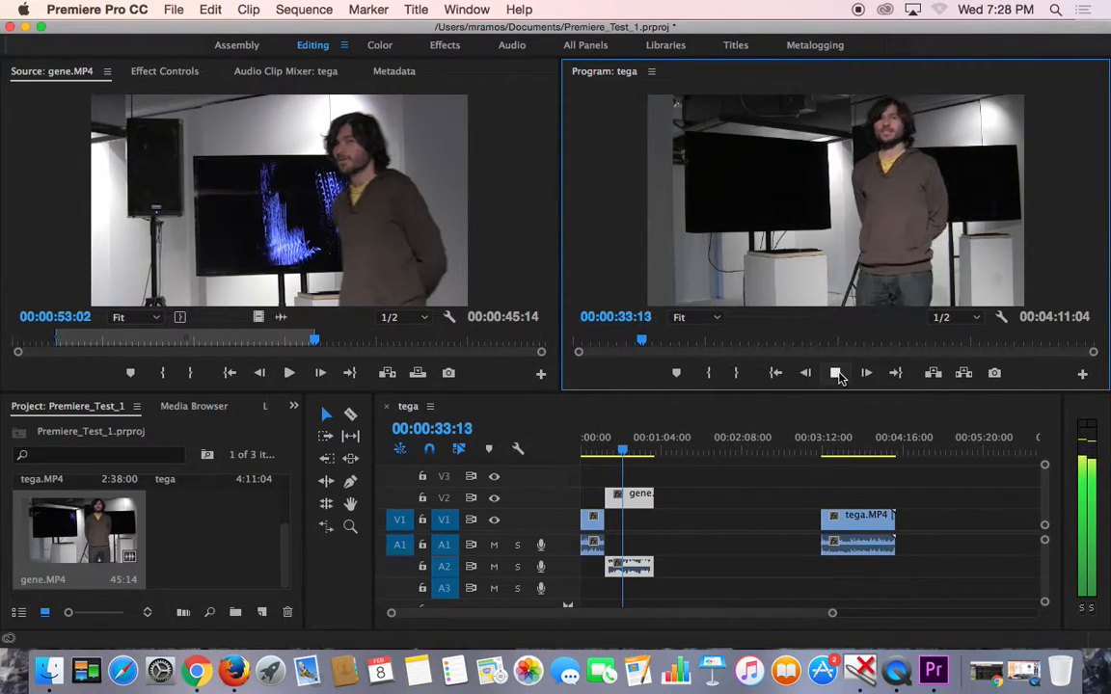
left_click(837, 374)
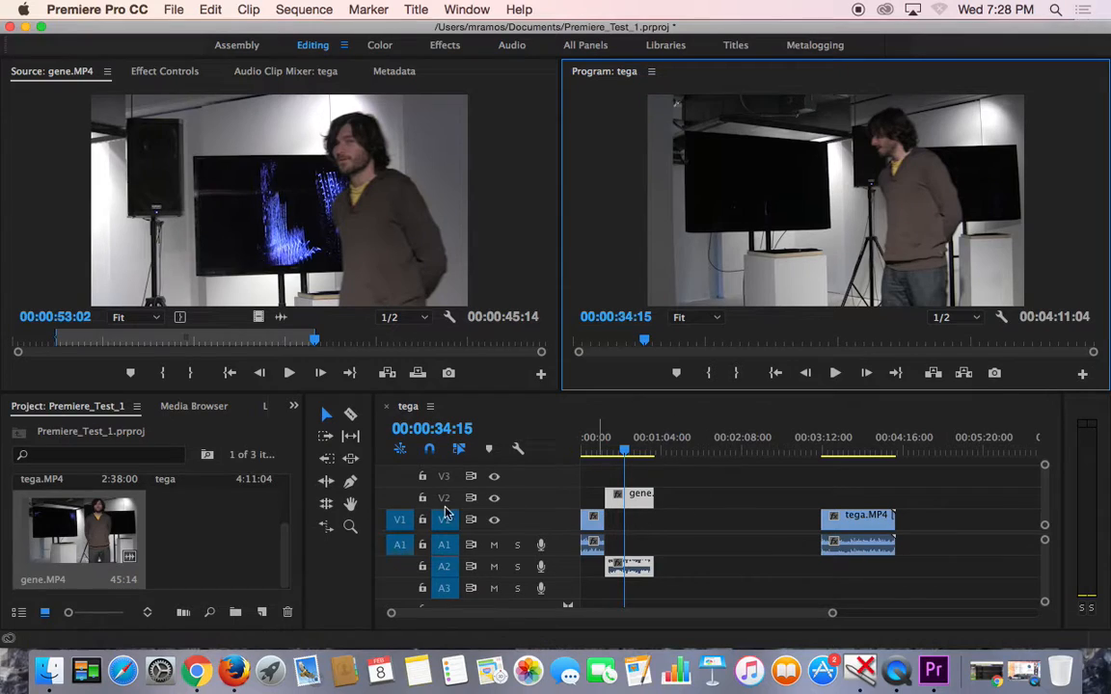
left_click(350, 413)
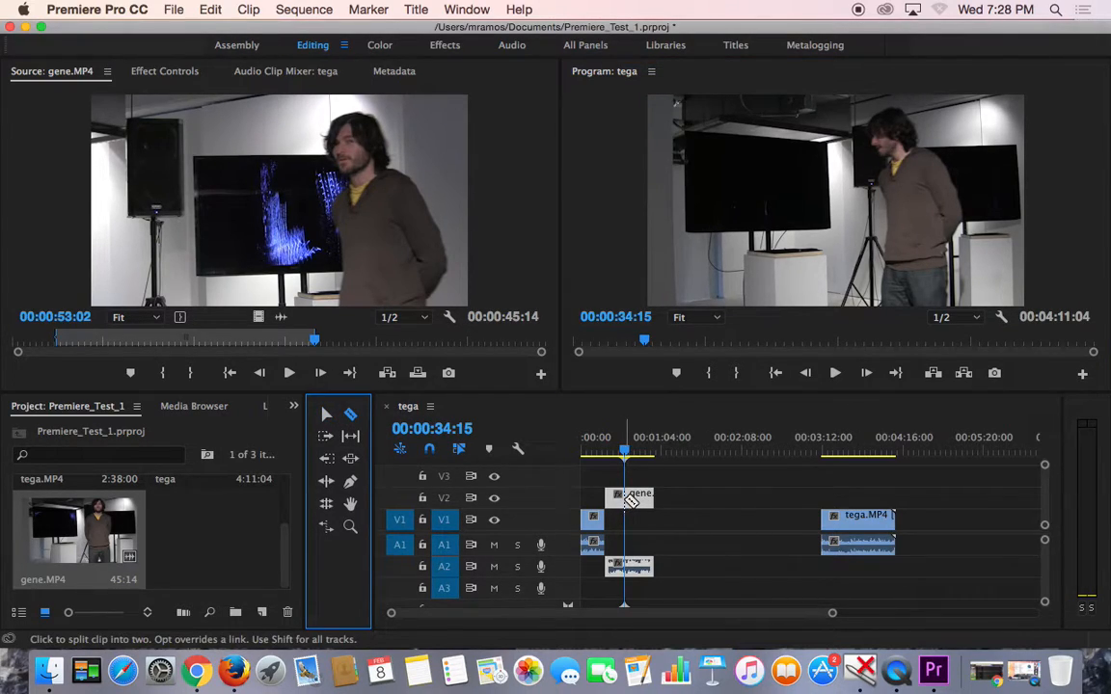
left_click(630, 497)
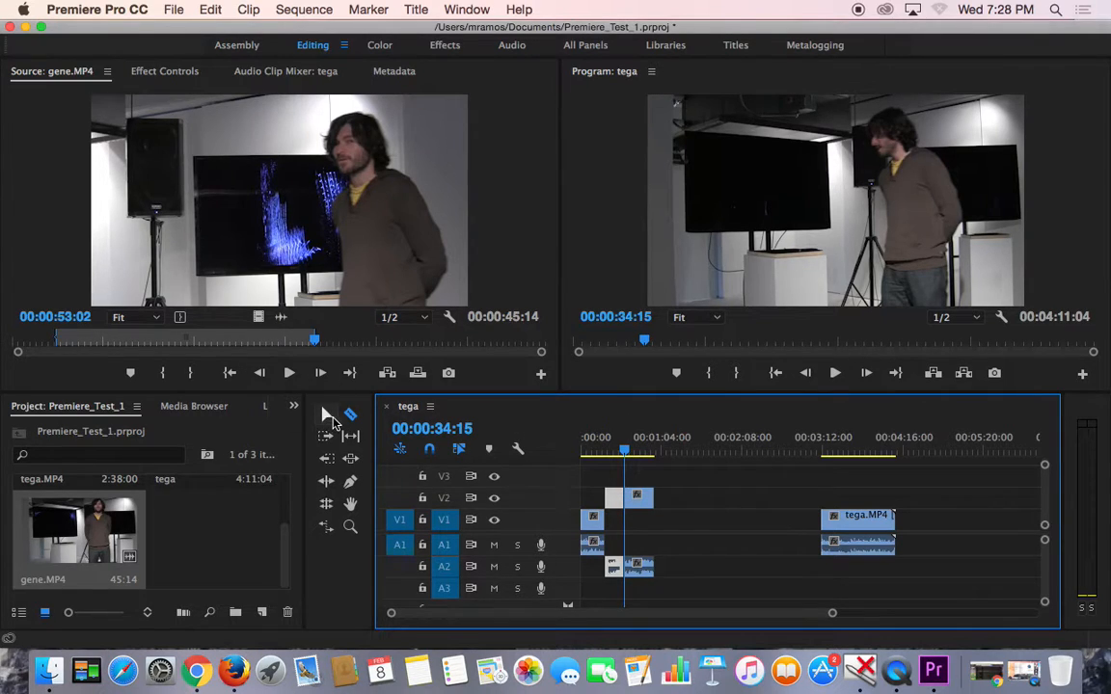
- Move the remainder of gene.MP4 past the end of tega.MP4, and place the second tega.MP4 segment directly after the first gene.MP4 segment
left_click_drag(648, 500, 930, 489)
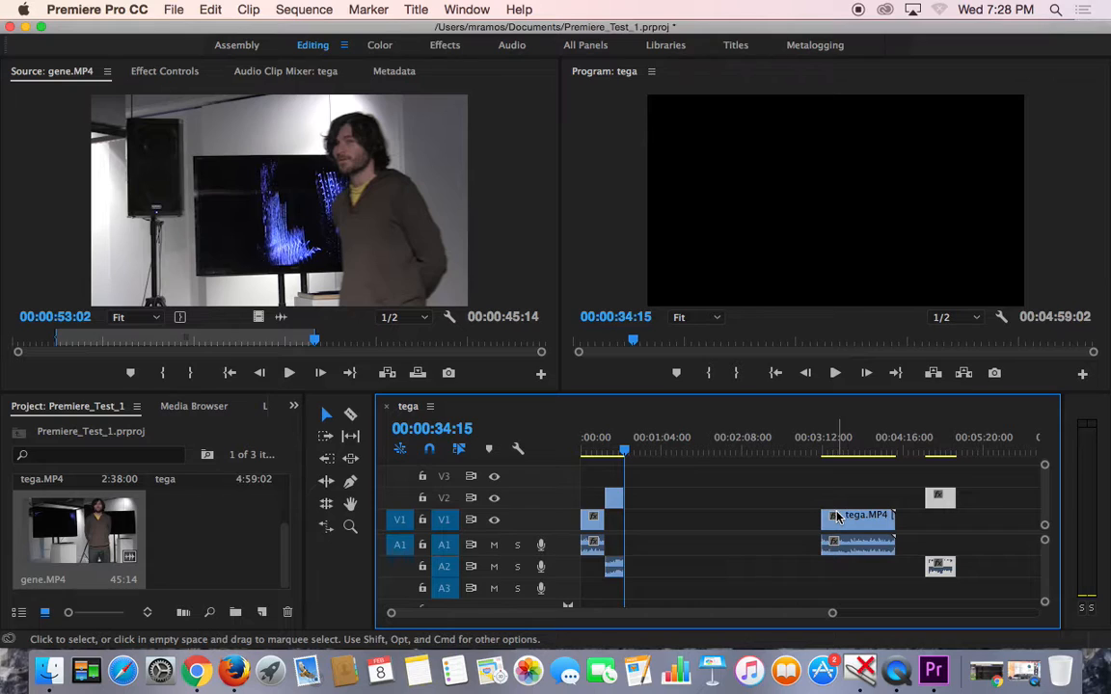
left_click_drag(837, 518, 646, 518)
- Play into the second tega.MP4 segment, split it at 00:00:57:10 with the Razor tool, and return to the Selection tool
left_click(609, 452)
left_click_drag(609, 454, 617, 454)
left_click(835, 373)
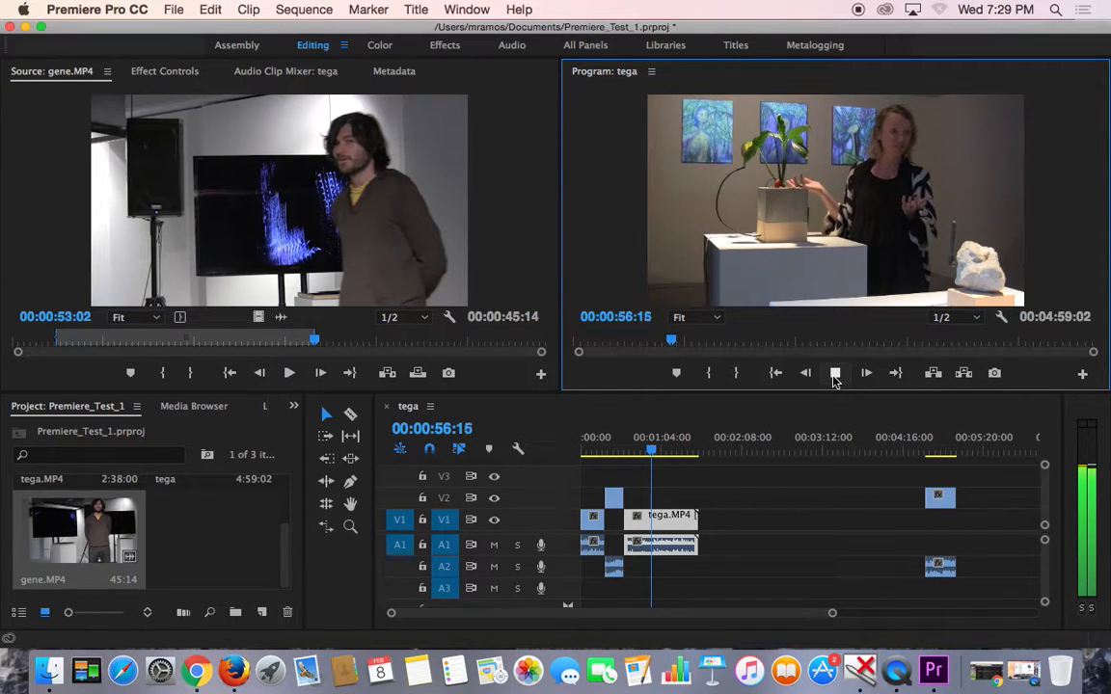
left_click(835, 374)
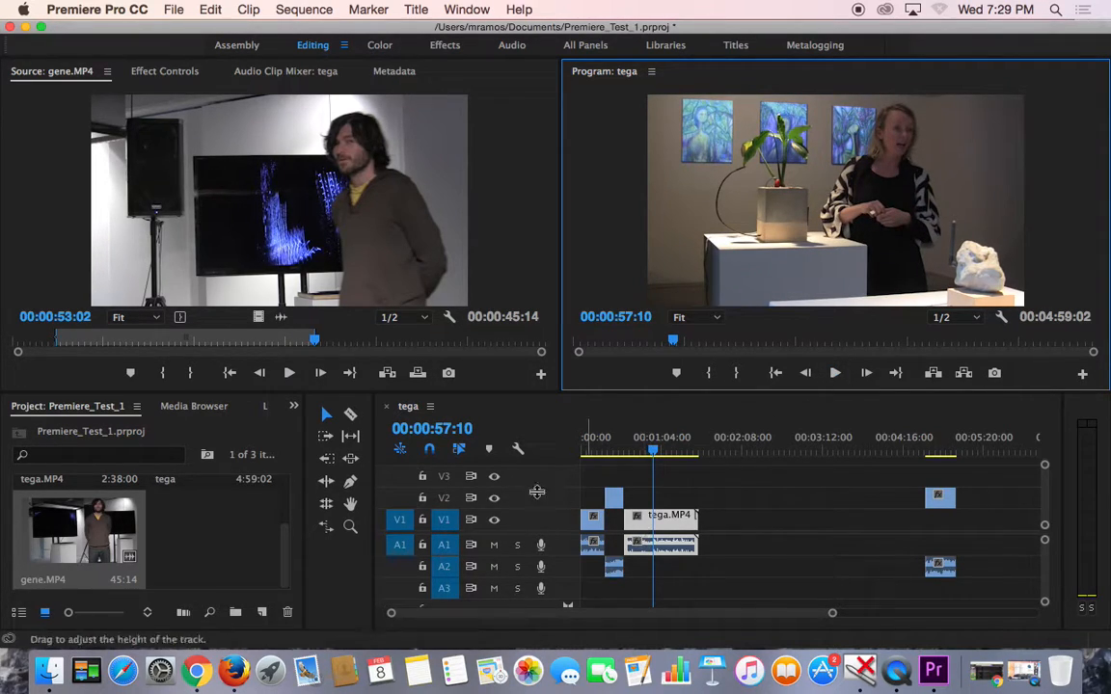
left_click(350, 413)
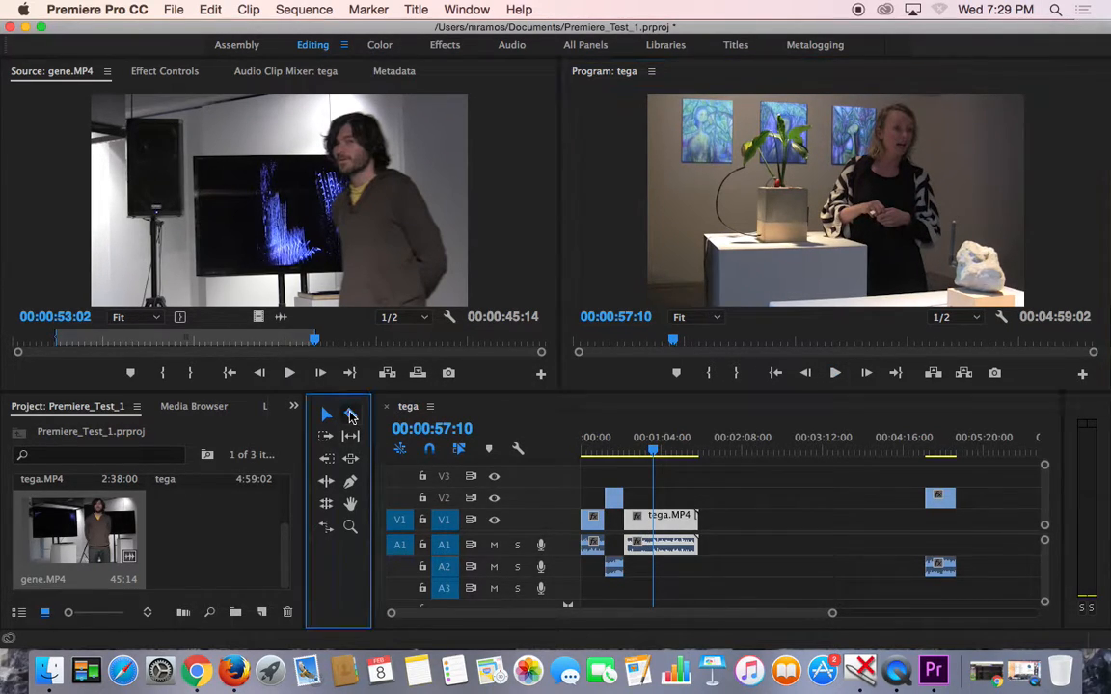
left_click(655, 518)
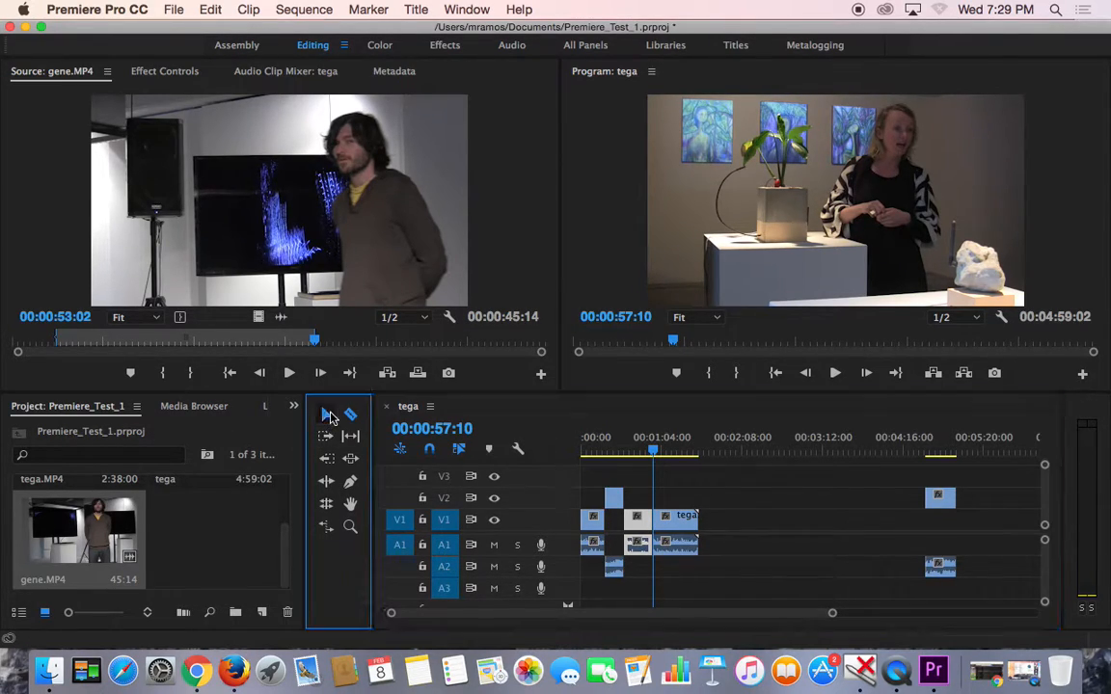
left_click(328, 415)
- Move the remaining tega.MP4 segment farther along V1 and place the remaining gene.MP4 segment on V2 directly after the 00:00:57:10 cut
left_click_drag(678, 525, 767, 520)
left_click_drag(945, 505, 675, 504)
- Play the second gene.MP4 segment to find its cut point and park the playhead at 00:01:14:15
mouse_move(653, 450)
left_mouse_down()
mouse_move(630, 451)
mouse_move(648, 450)
left_mouse_up()
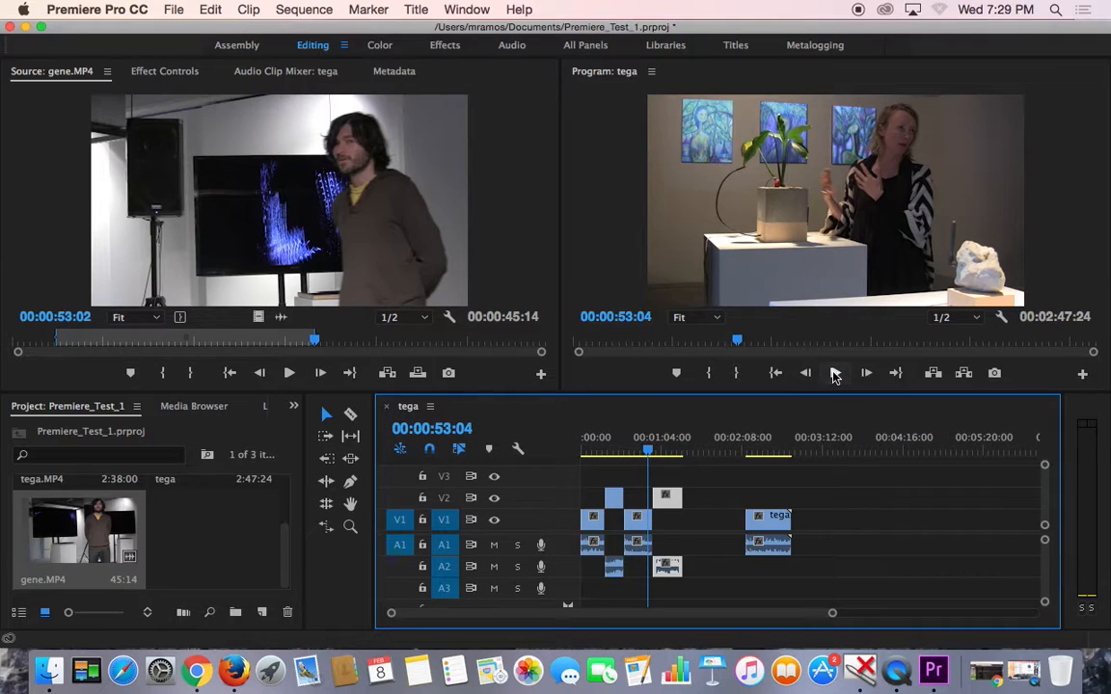
left_click(835, 374)
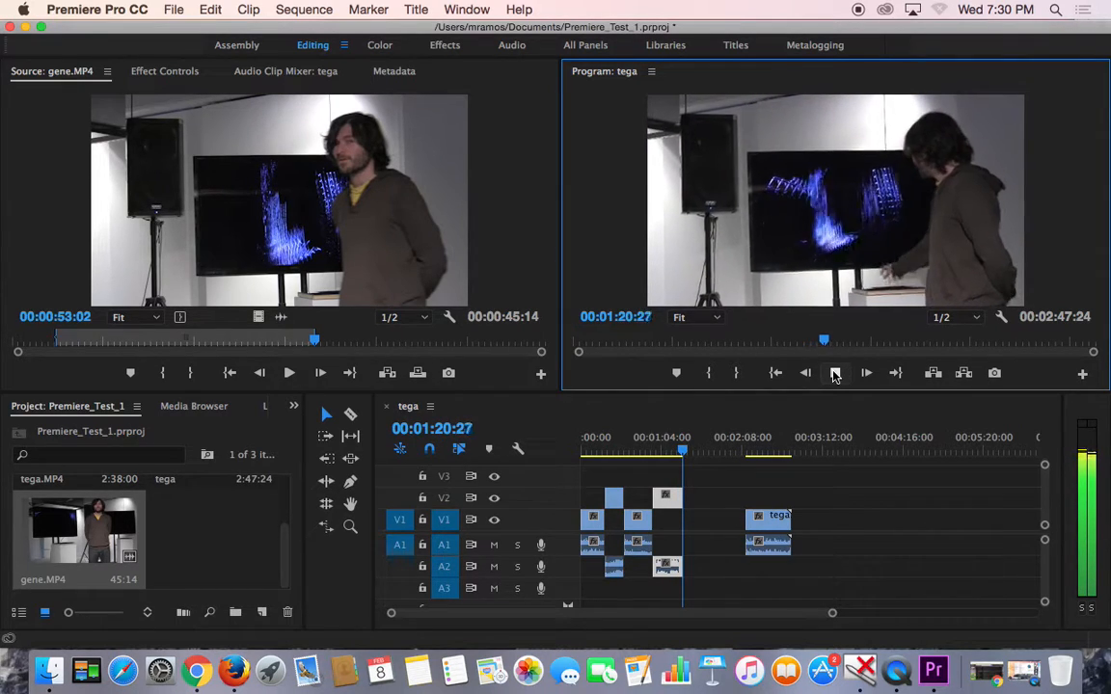
left_click(835, 376)
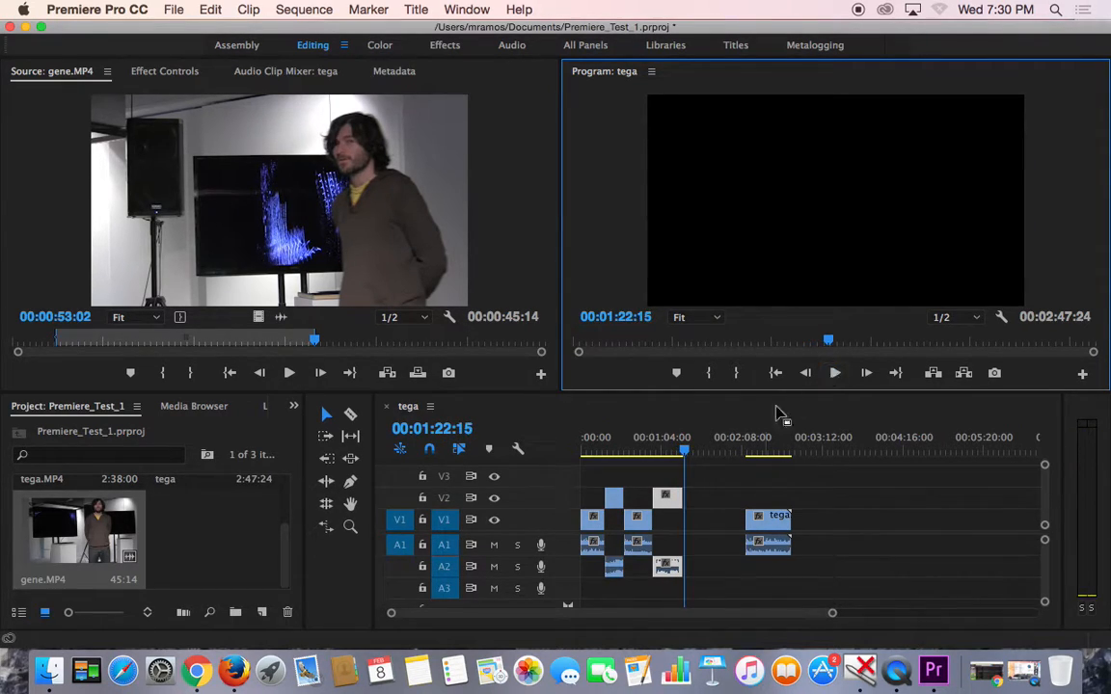
left_click_drag(689, 453, 674, 451)
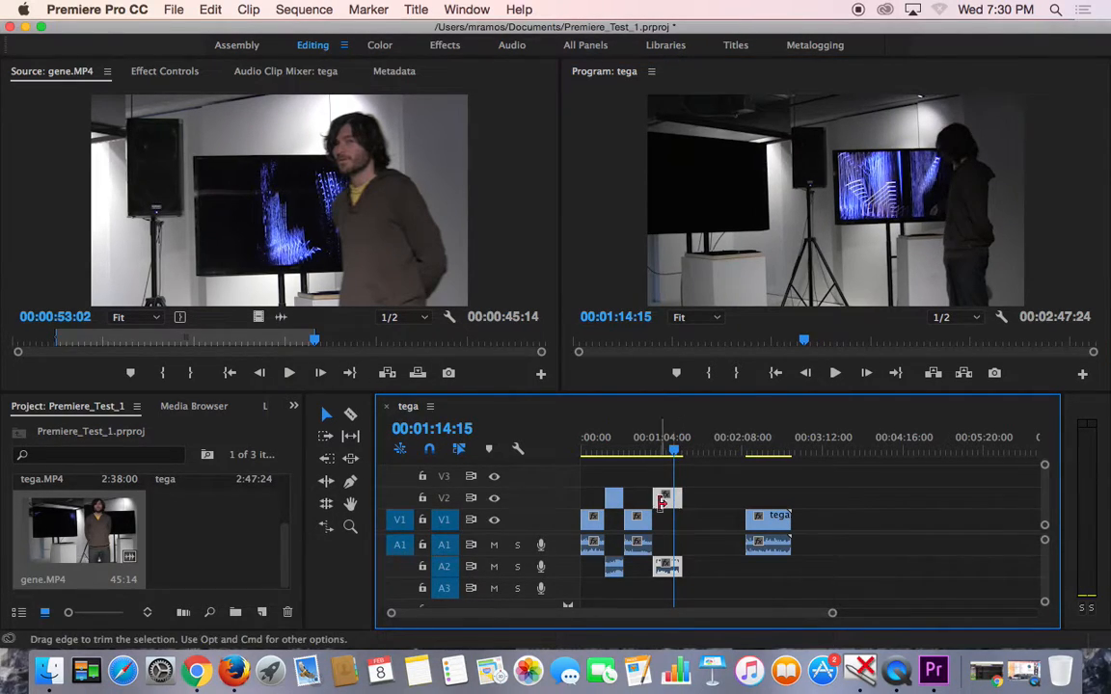
- Split the second gene.MP4 segment at 00:01:14:15 with the Razor tool and delete the part after the cut
left_click(350, 414)
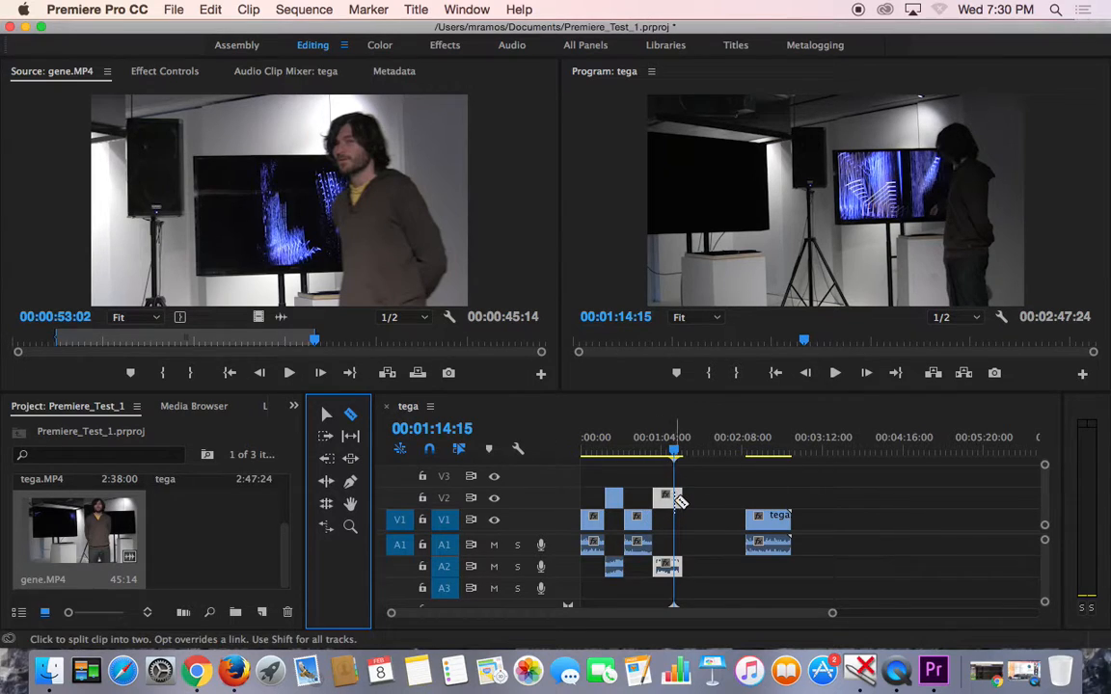
left_click(677, 499)
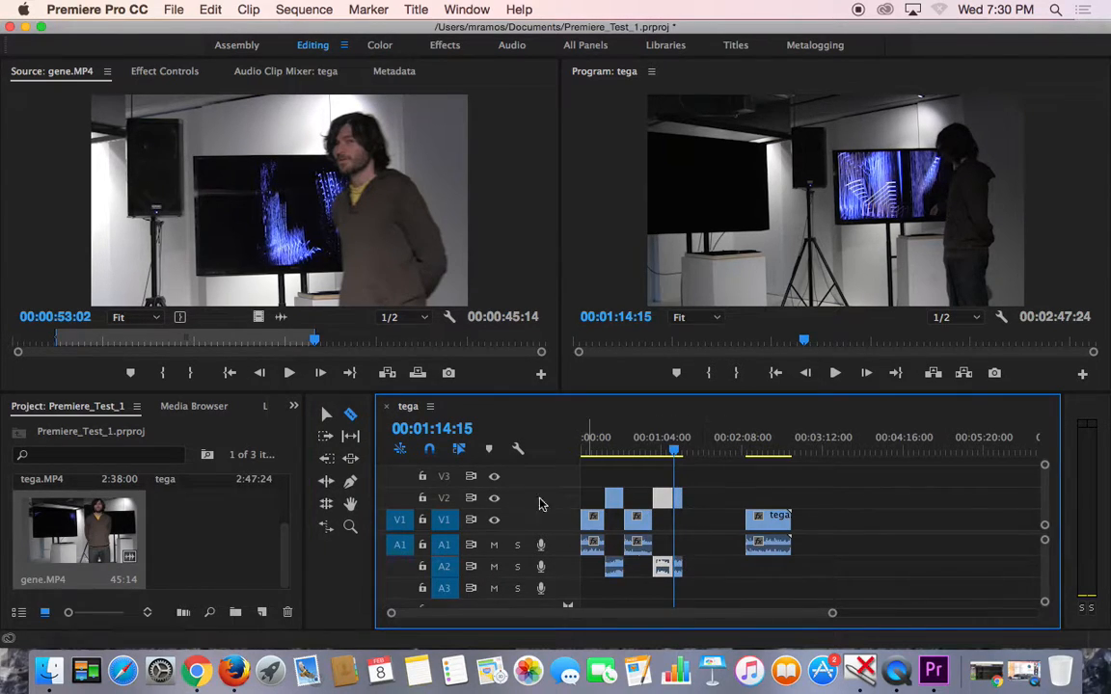
left_click(326, 415)
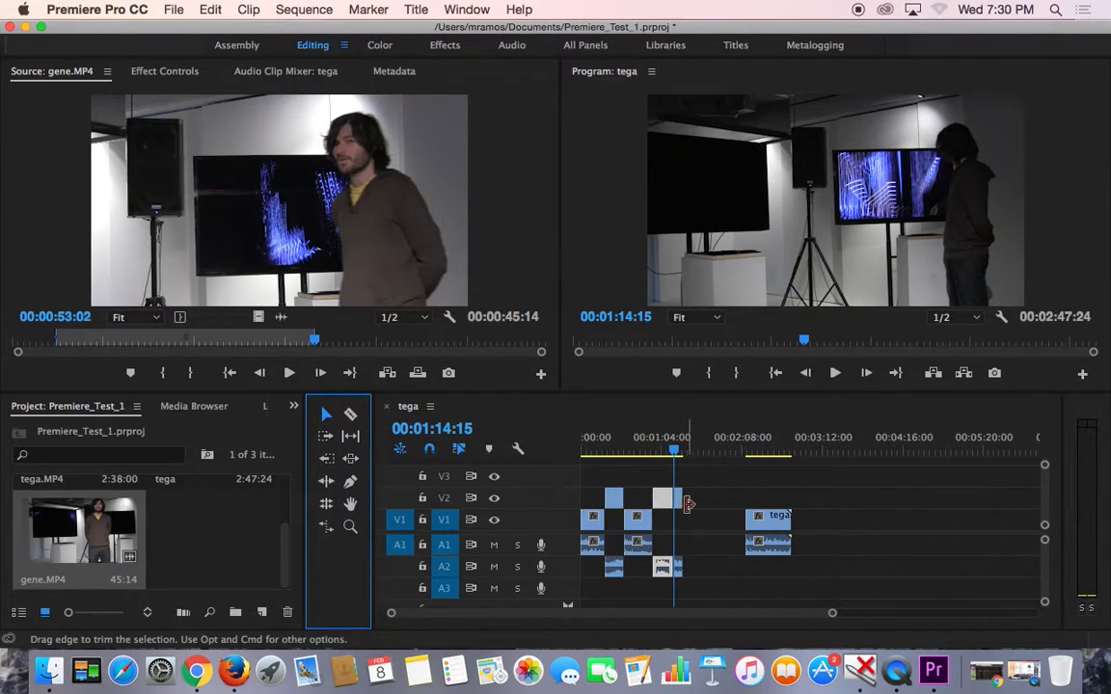
left_click(678, 501)
key("Delete")
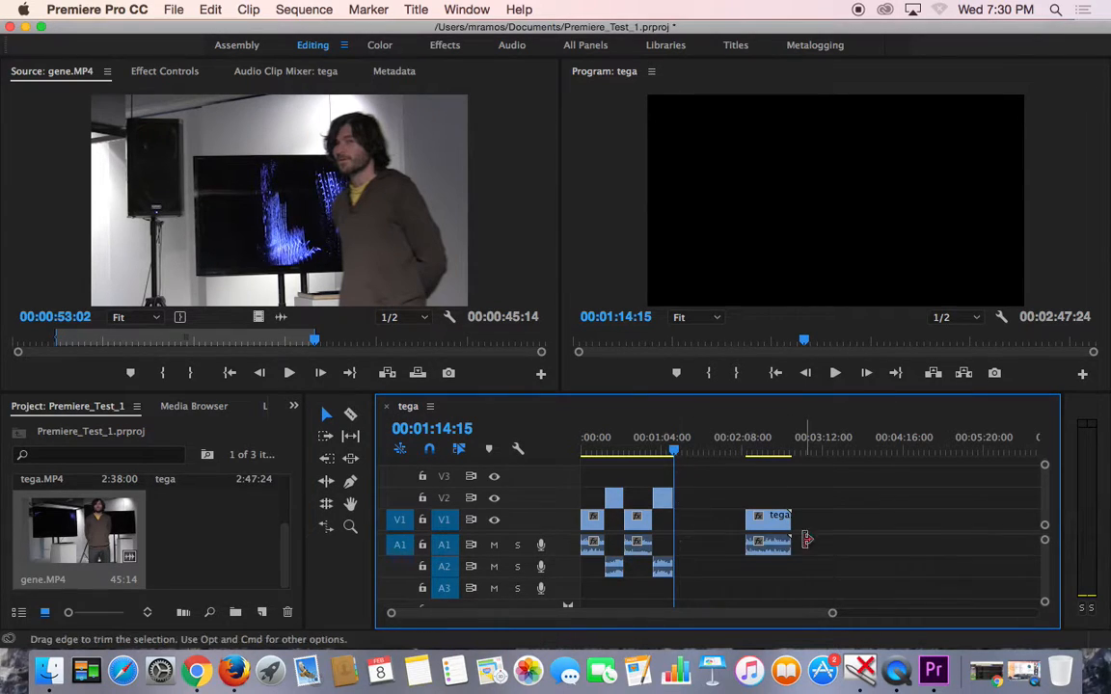
- Place the last tega.MP4 segment directly after the second gene.MP4 segment, play it, and park the playhead at 00:01:33:25
left_click_drag(769, 521, 695, 522)
mouse_move(677, 456)
left_mouse_down()
mouse_move(582, 453)
mouse_move(663, 453)
left_mouse_up()
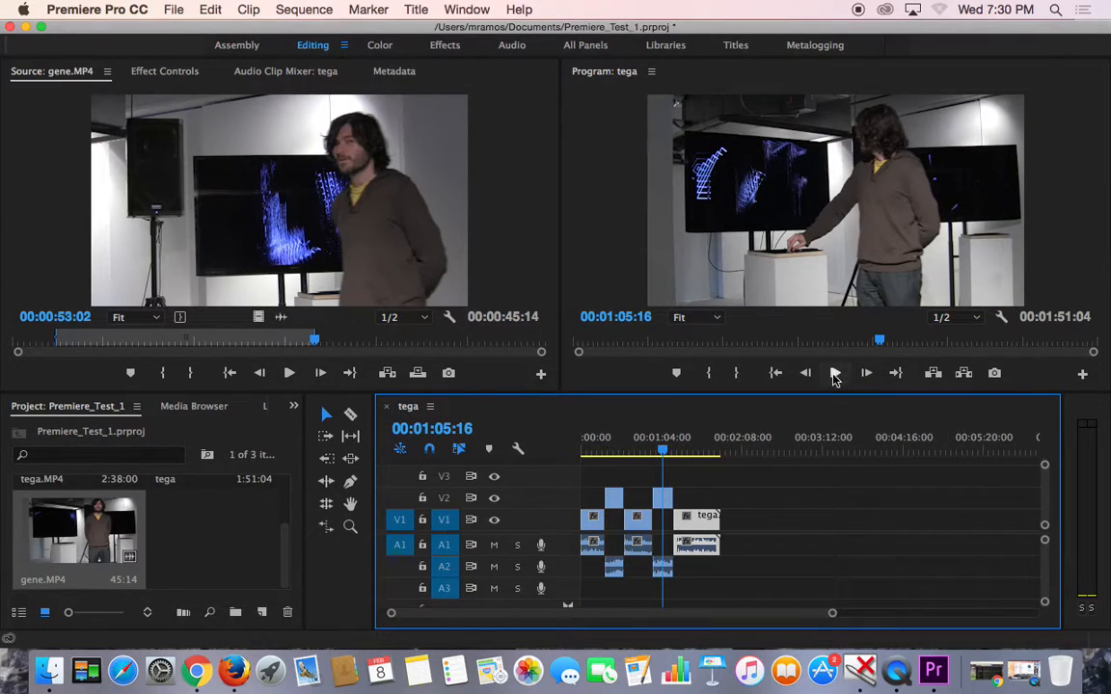
left_click(834, 373)
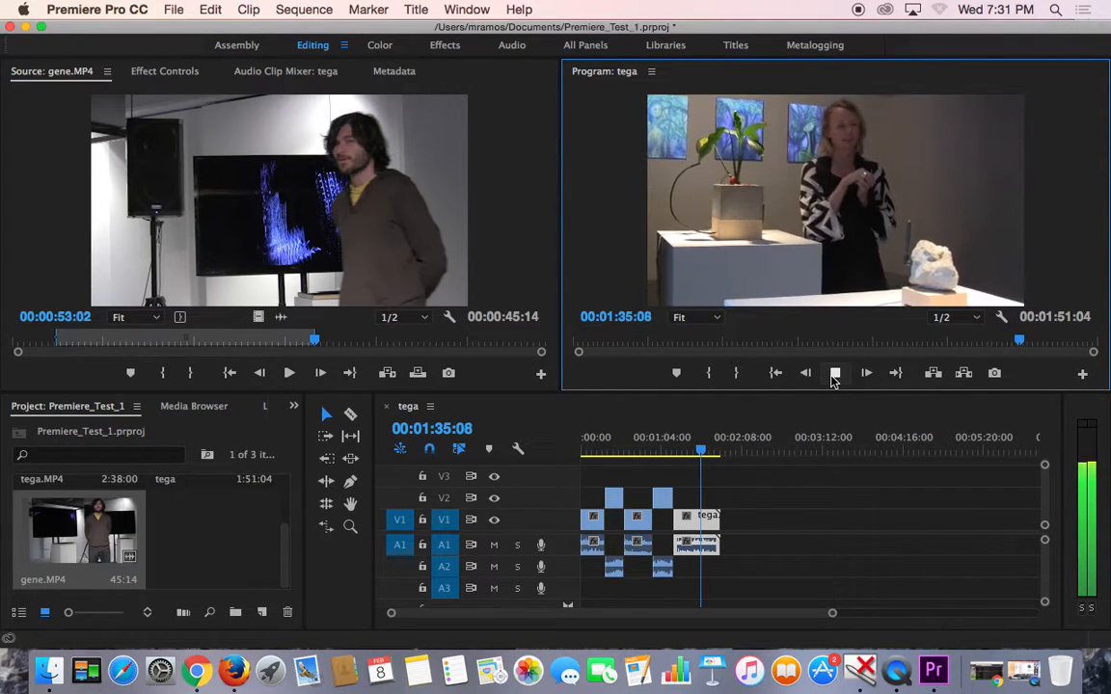
left_click(834, 374)
left_click(703, 457)
left_click_drag(704, 458, 700, 458)
- Split the last tega.MP4 segment at 00:01:33:25 with the Razor tool and delete the part after the cut
left_click(354, 420)
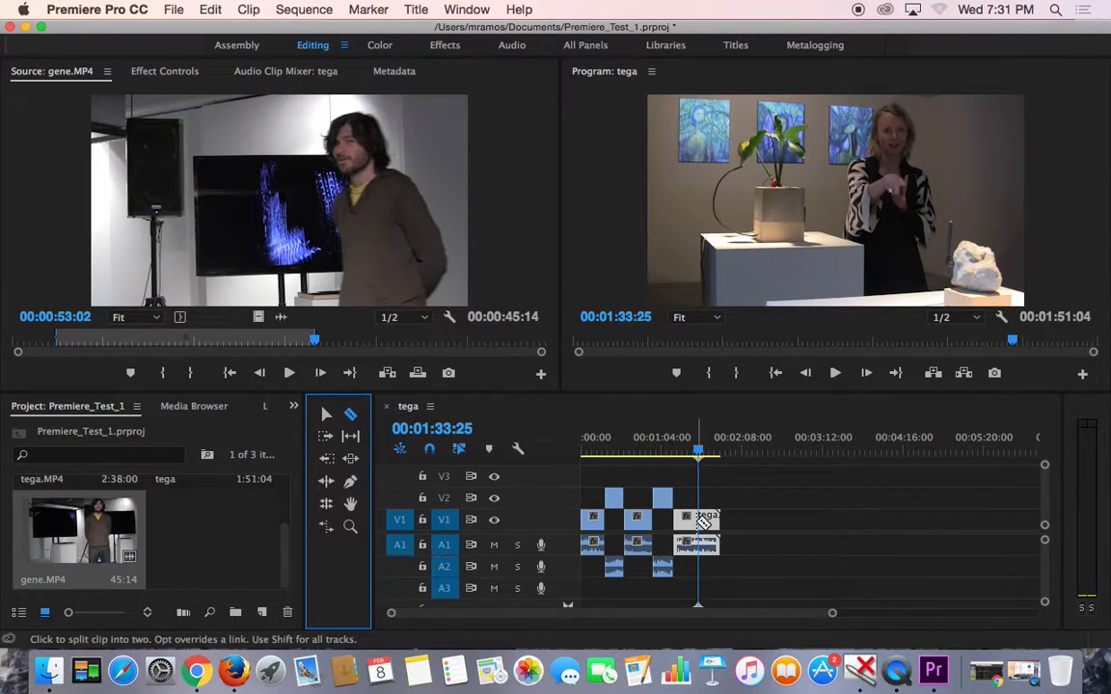
left_click(707, 521)
left_click(327, 417)
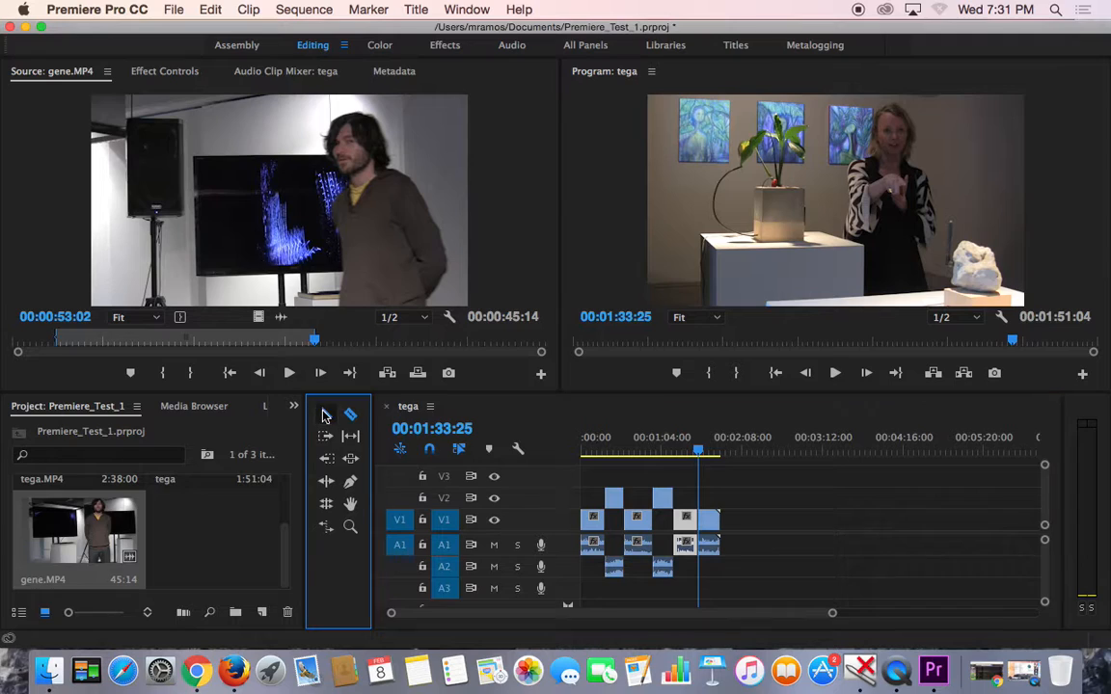
left_click(715, 526)
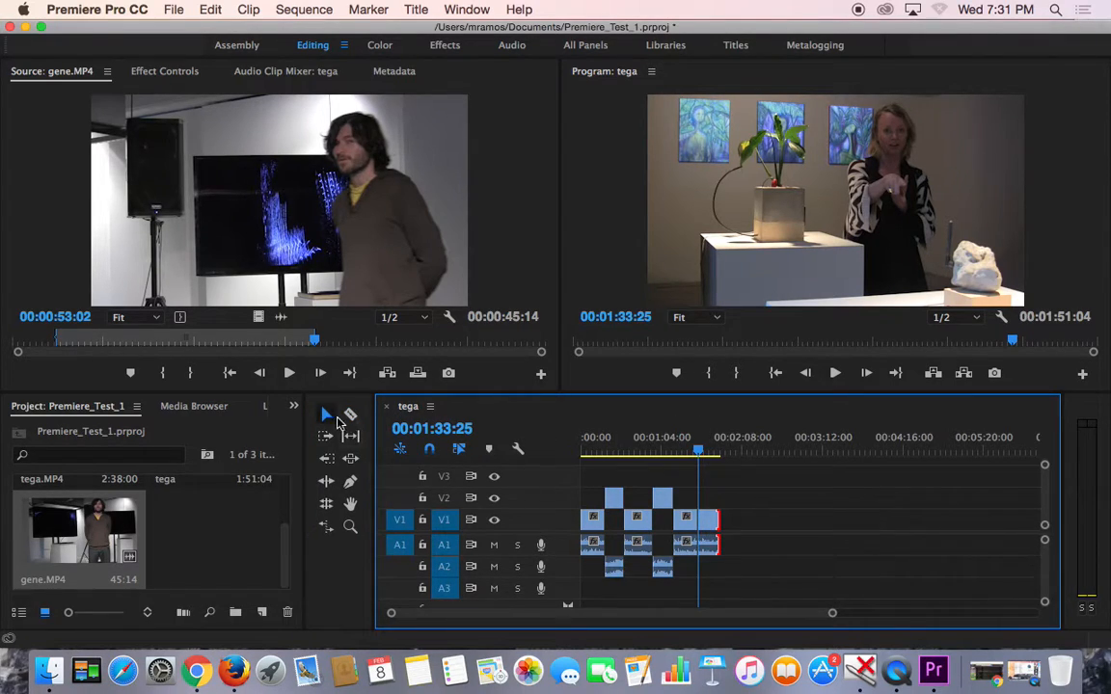
left_click(326, 416)
left_click(760, 534)
left_click(711, 524)
key("Delete")
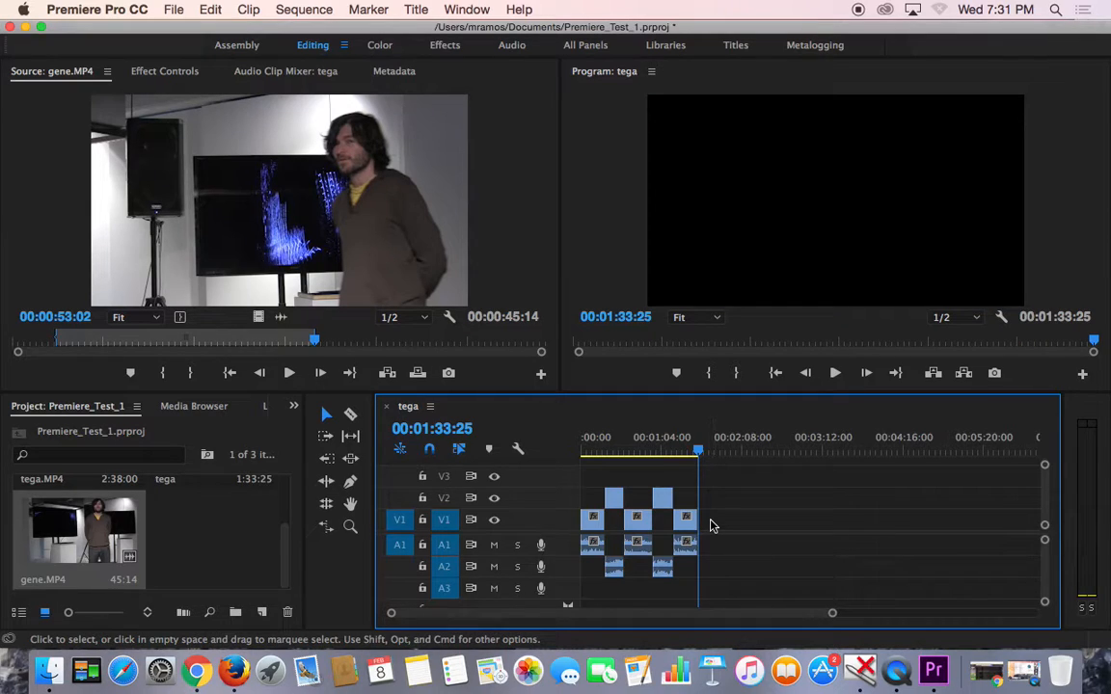
- Move the last tega.MP4 segment onto V2 above the first segment and return it to the end of V1
left_click_drag(697, 450, 635, 451)
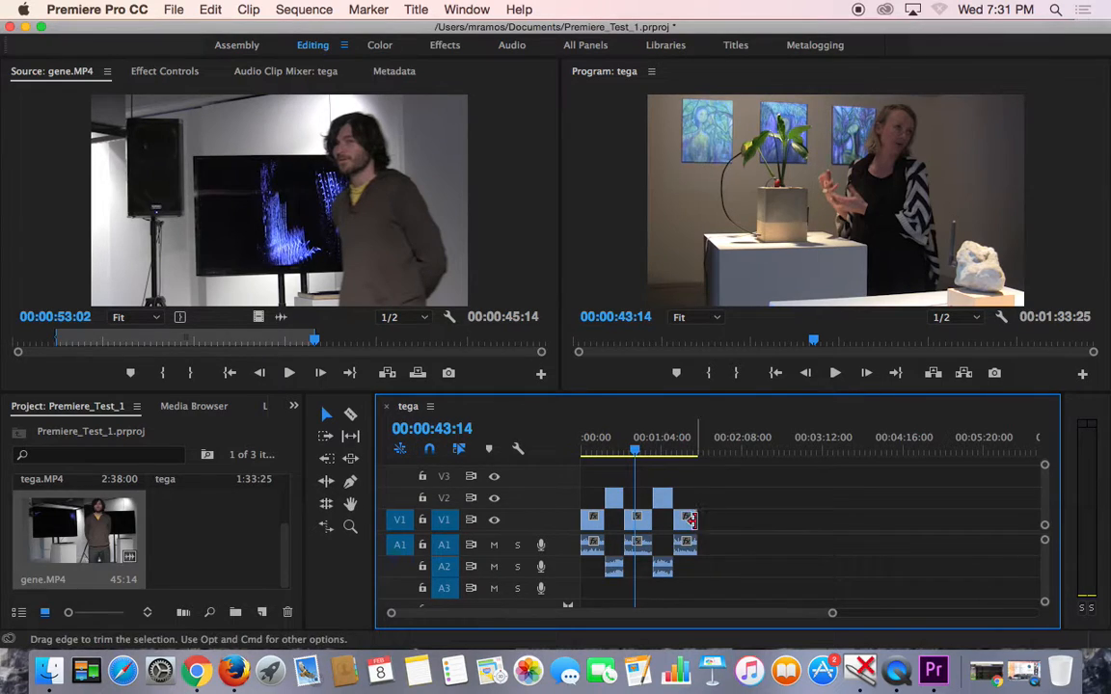
left_click_drag(687, 522, 590, 503)
left_click_drag(633, 453, 688, 496)
left_click_drag(590, 453, 688, 519)
- Scrub and play the sequence from its beginning and around the second tega.MP4 segment to check the picture and sound
left_click_drag(587, 453, 631, 453)
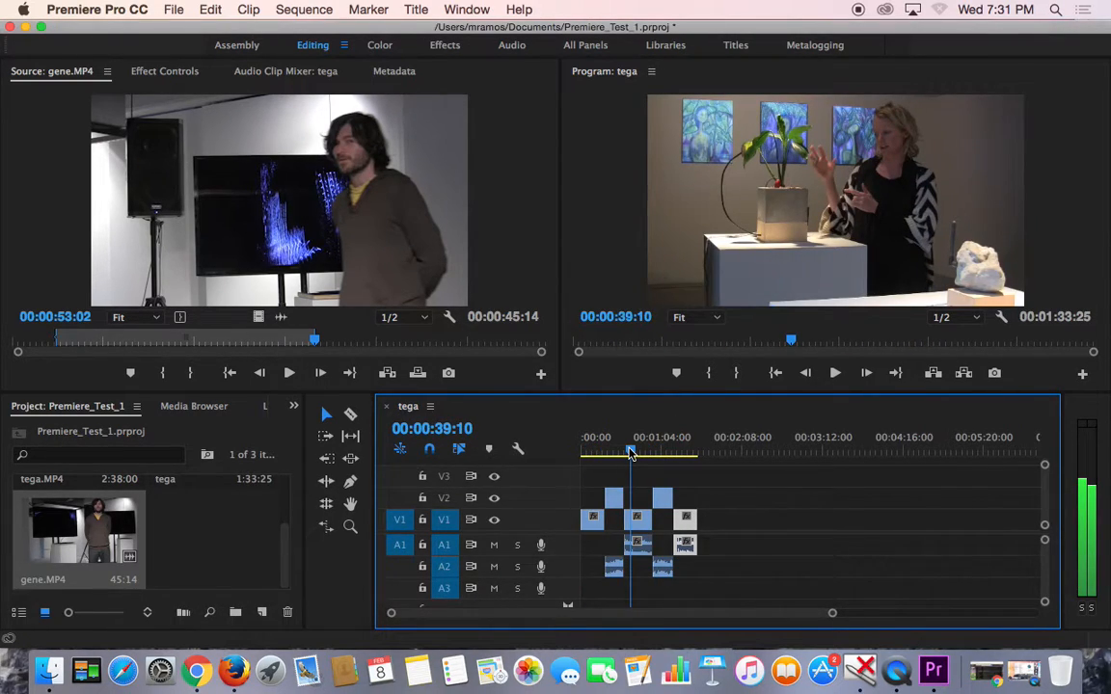
left_click_drag(630, 453, 631, 453)
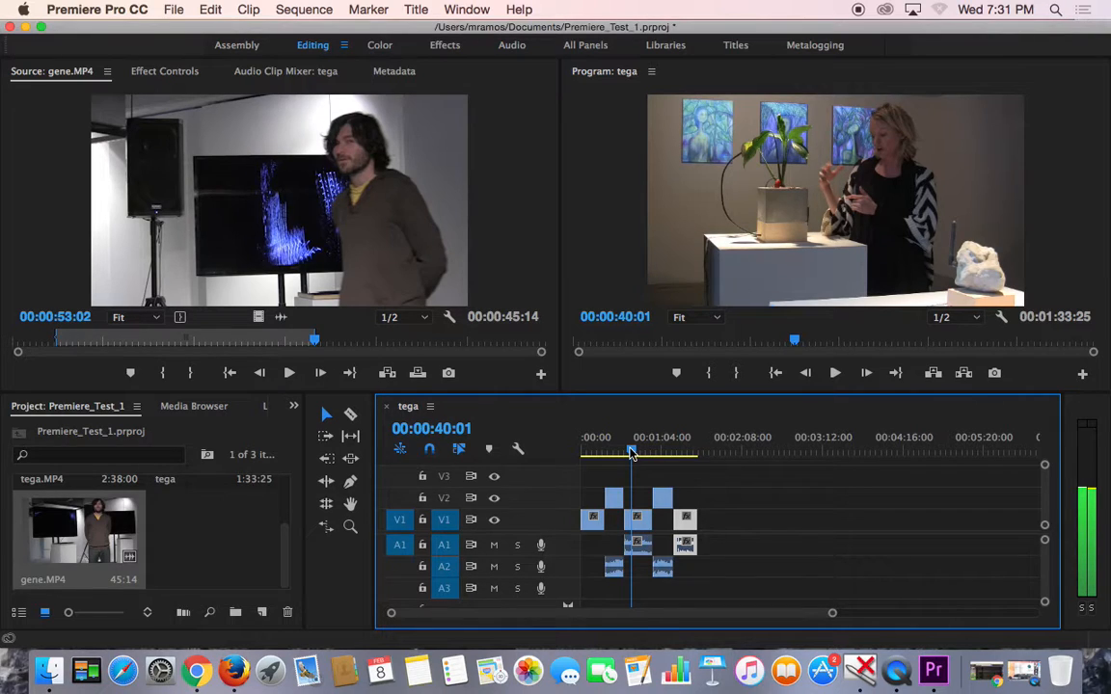
left_click_drag(631, 453, 579, 448)
left_click(835, 373)
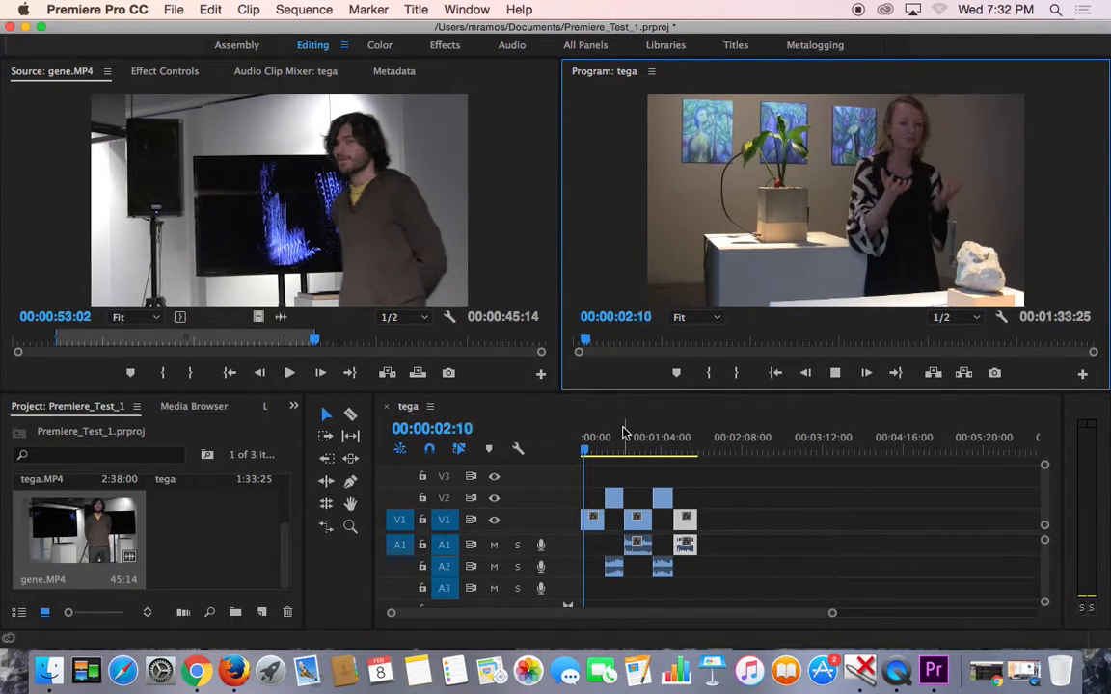
left_click_drag(587, 451, 620, 451)
left_click(835, 373)
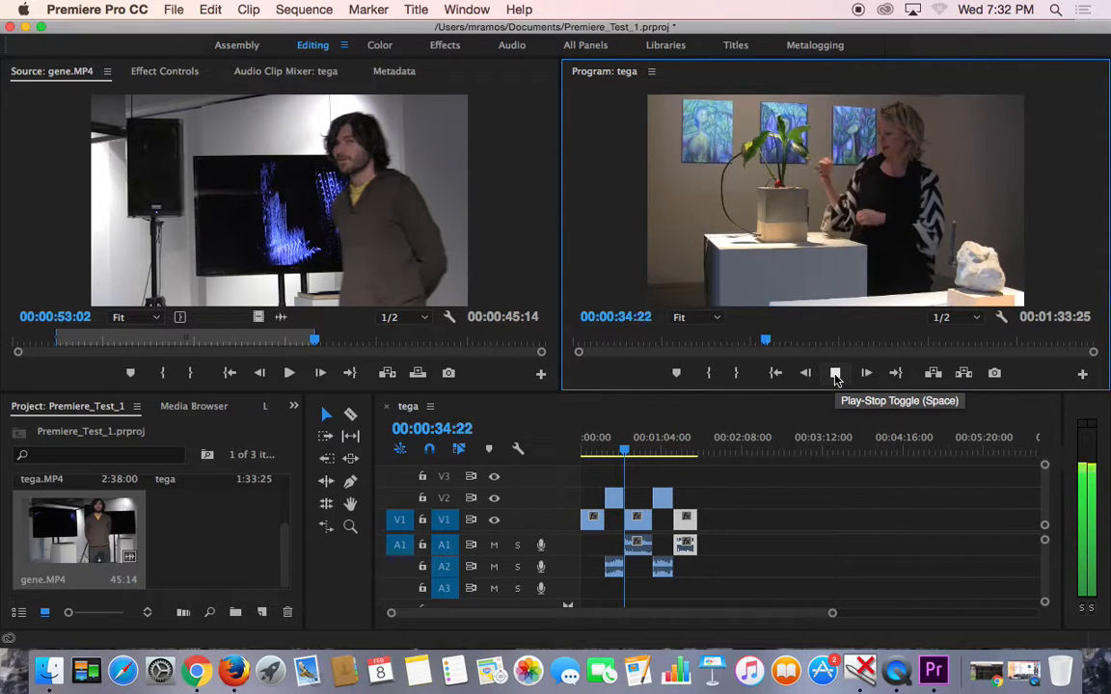
left_click(835, 373)
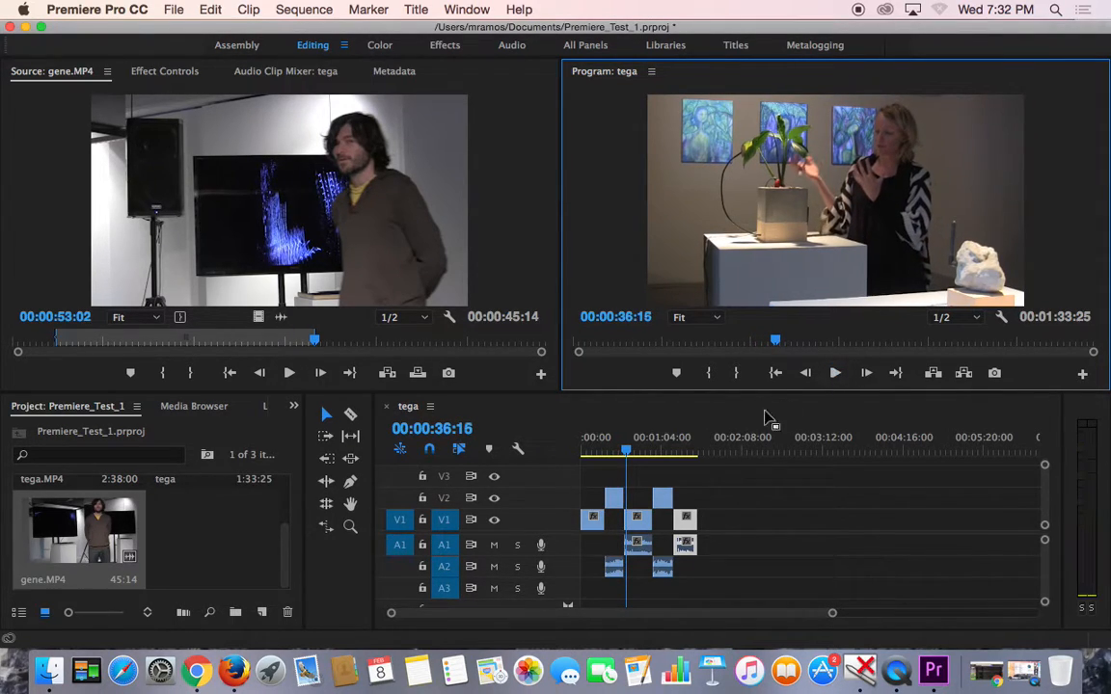
left_click_drag(626, 449, 598, 450)
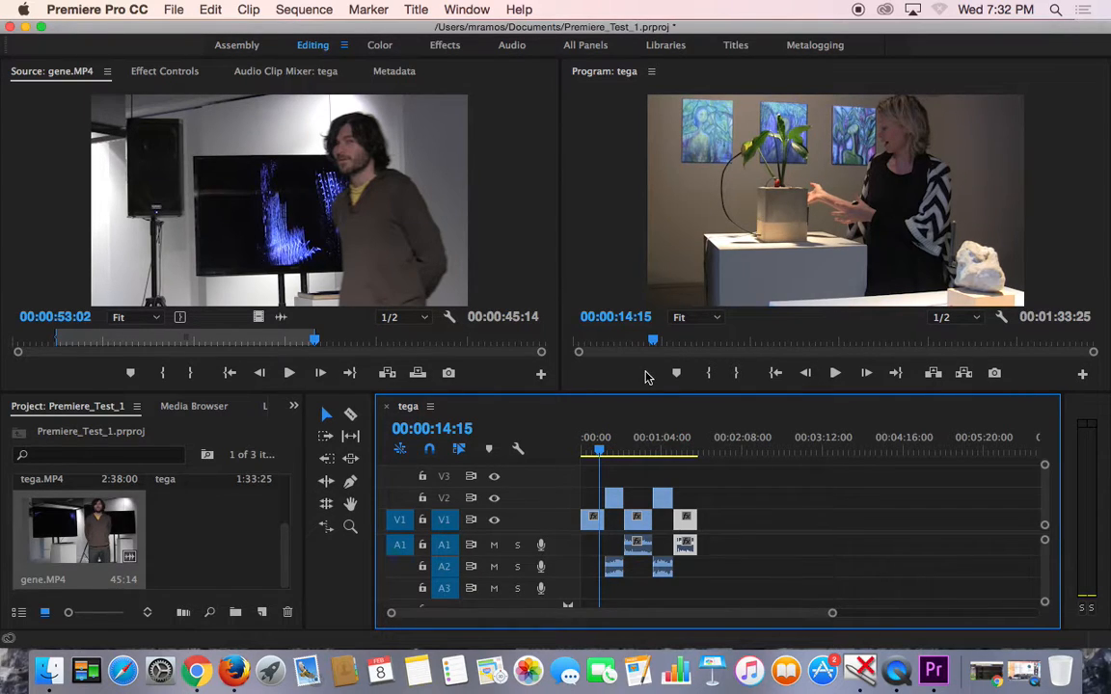
- Scrub to 00:00:35:06, switch to the Effects workspace and look through the Video Effects categories
left_click_drag(598, 449, 625, 450)
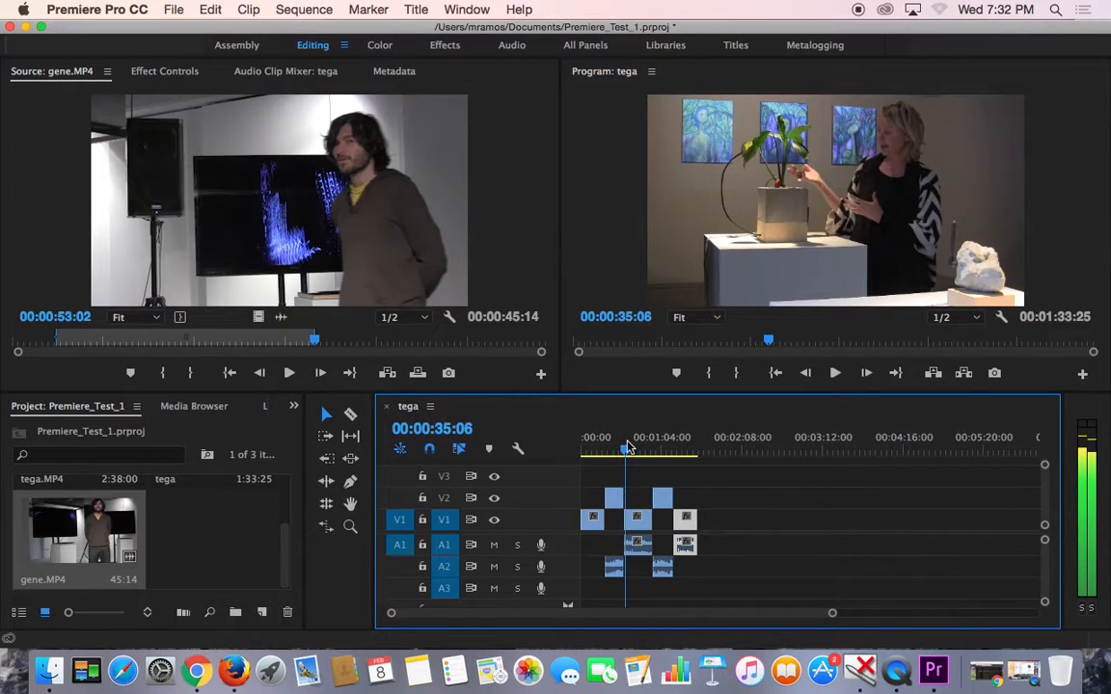
left_click(444, 46)
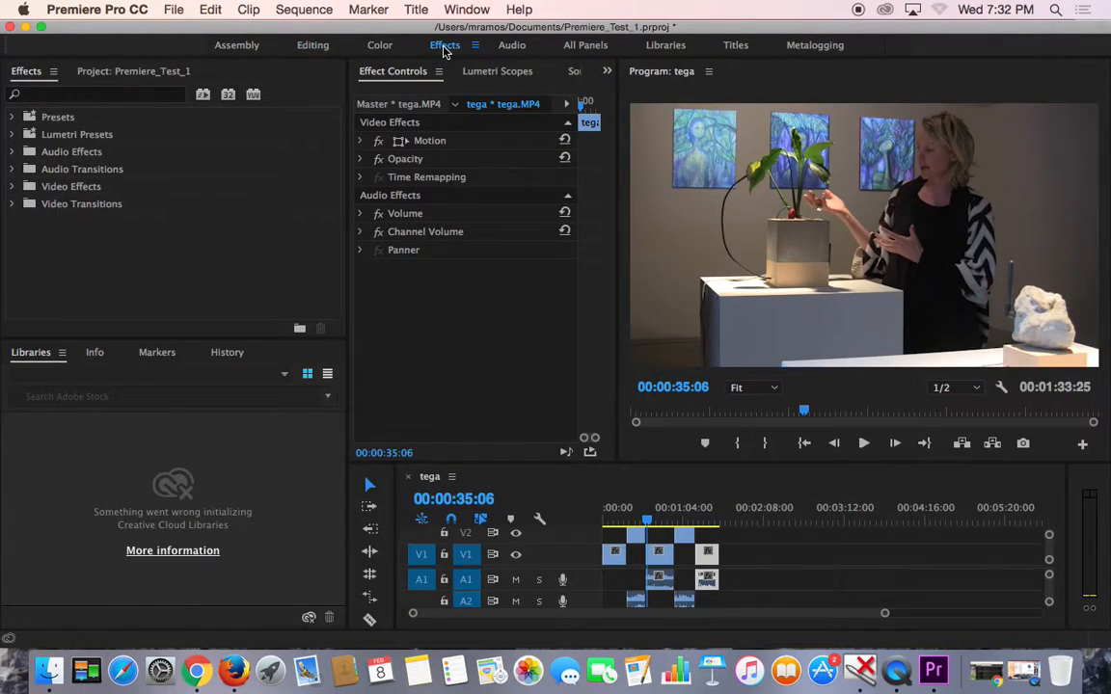
left_click(12, 187)
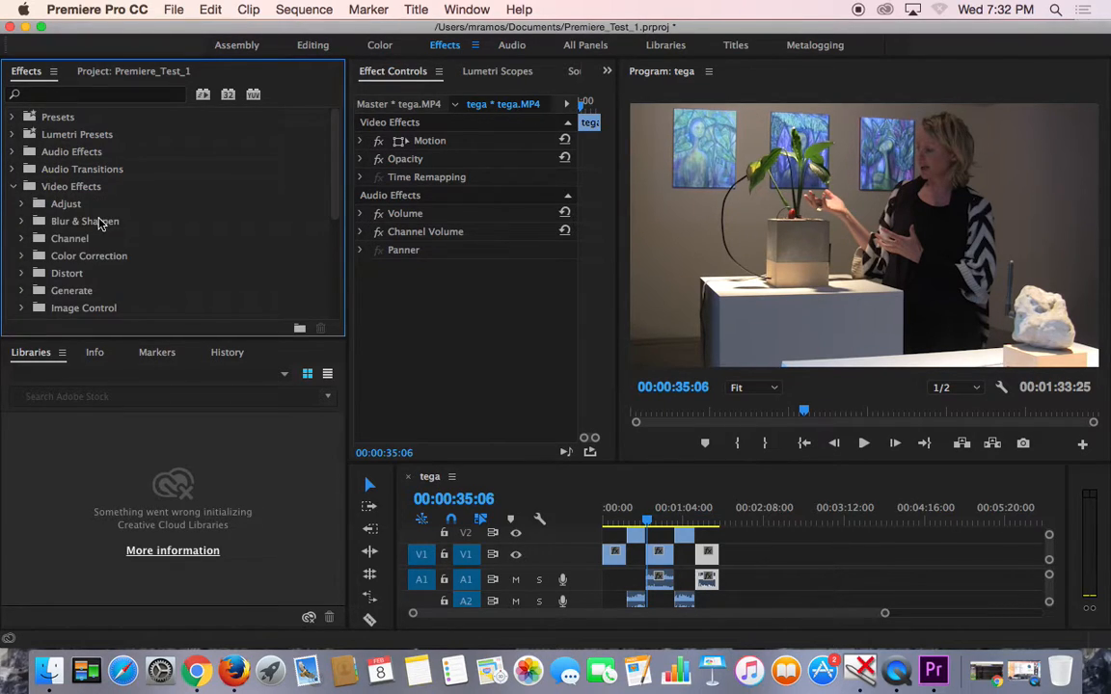
scroll(101, 224, "down", 1)
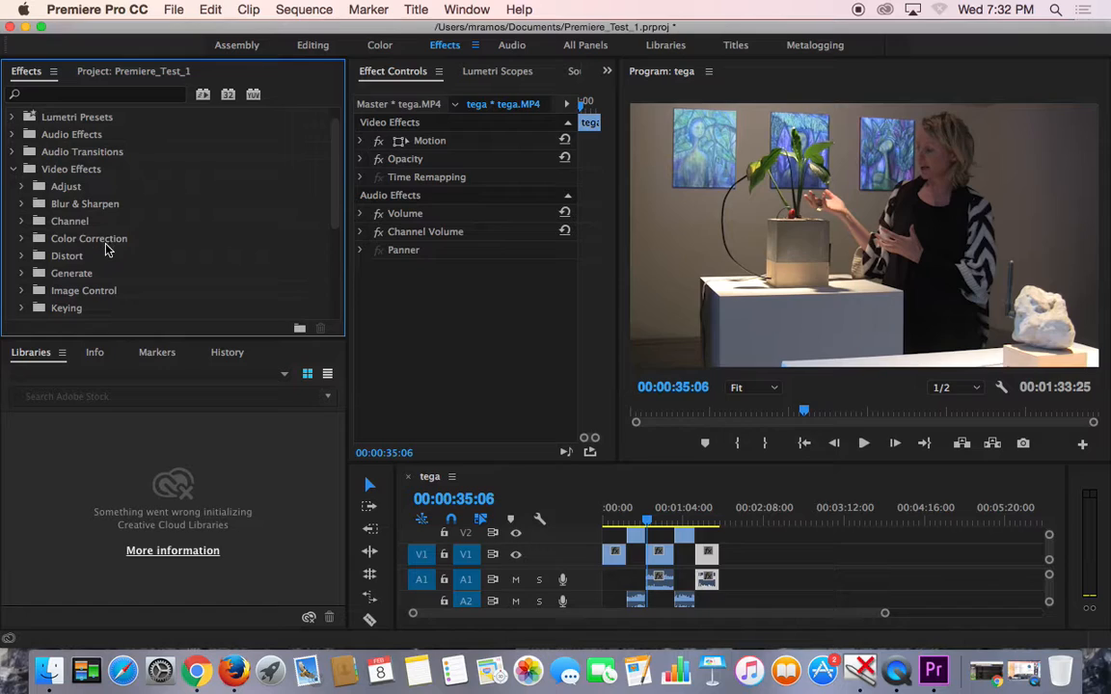
scroll(108, 247, "down", 2)
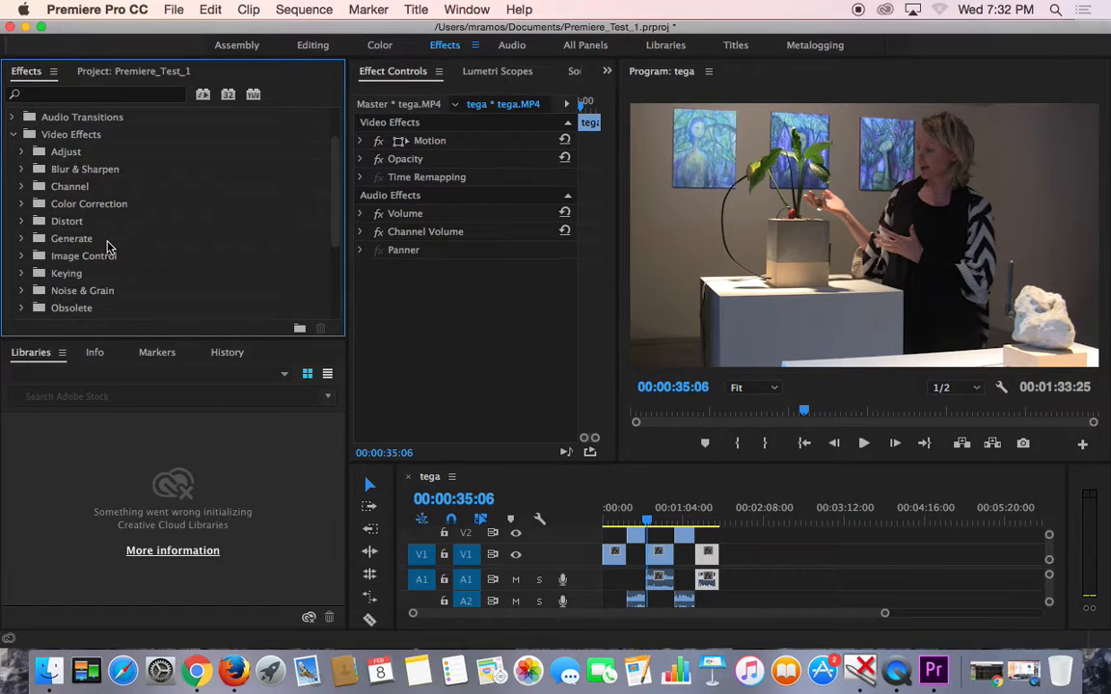
scroll(108, 248, "down", 2)
scroll(108, 247, "up", 1)
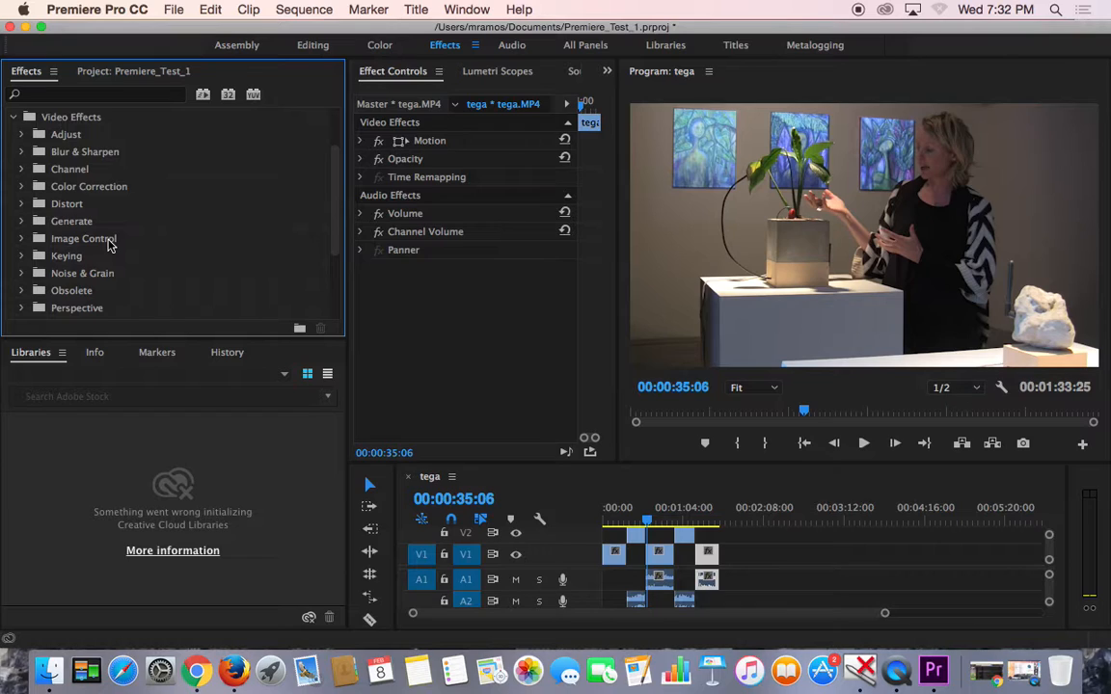
scroll(109, 246, "down", 7)
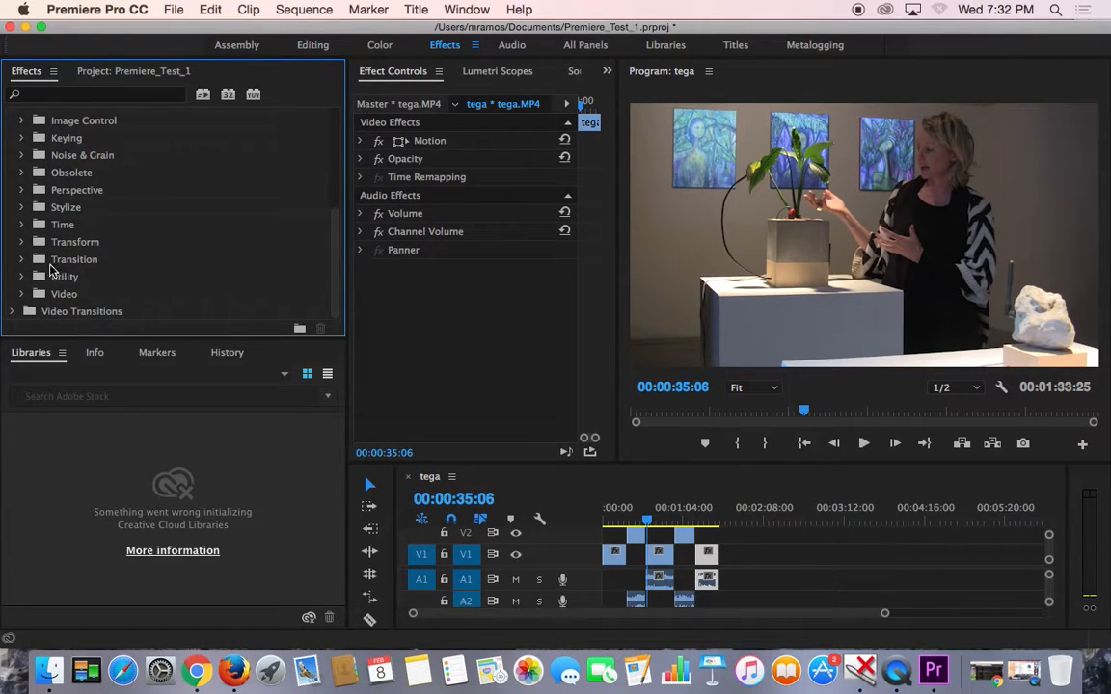
- Expand the Transition effects and the Iris group of Video Transitions, and select Iris Diamond
left_click(22, 260)
scroll(75, 267, "down", 5)
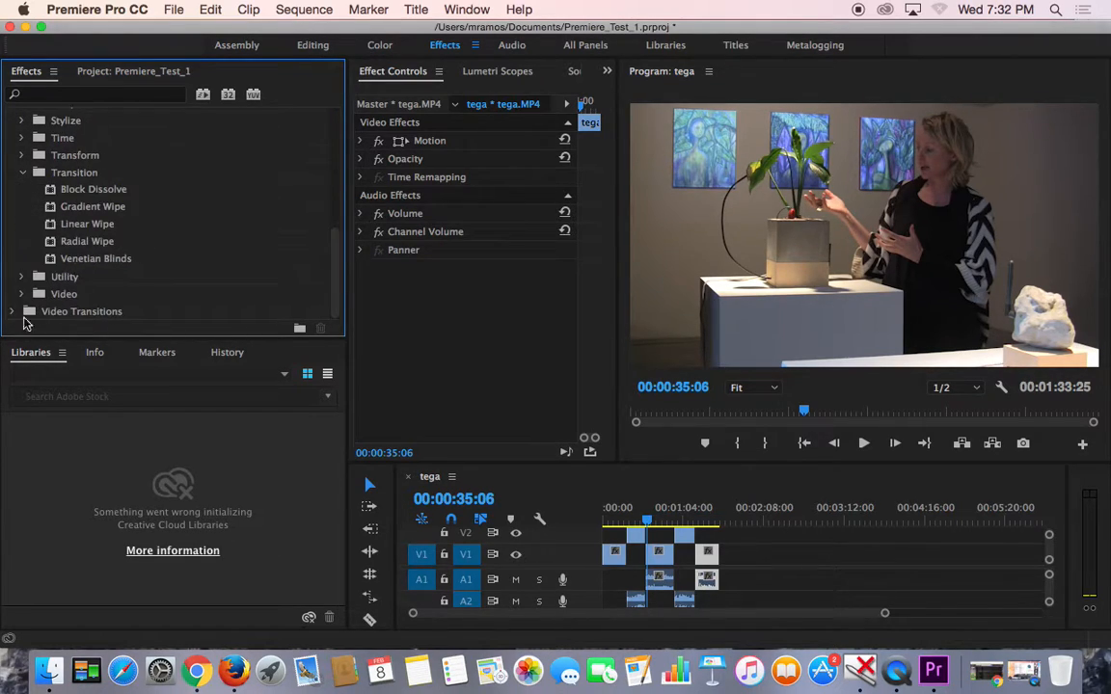
left_click(13, 312)
scroll(77, 289, "down", 7)
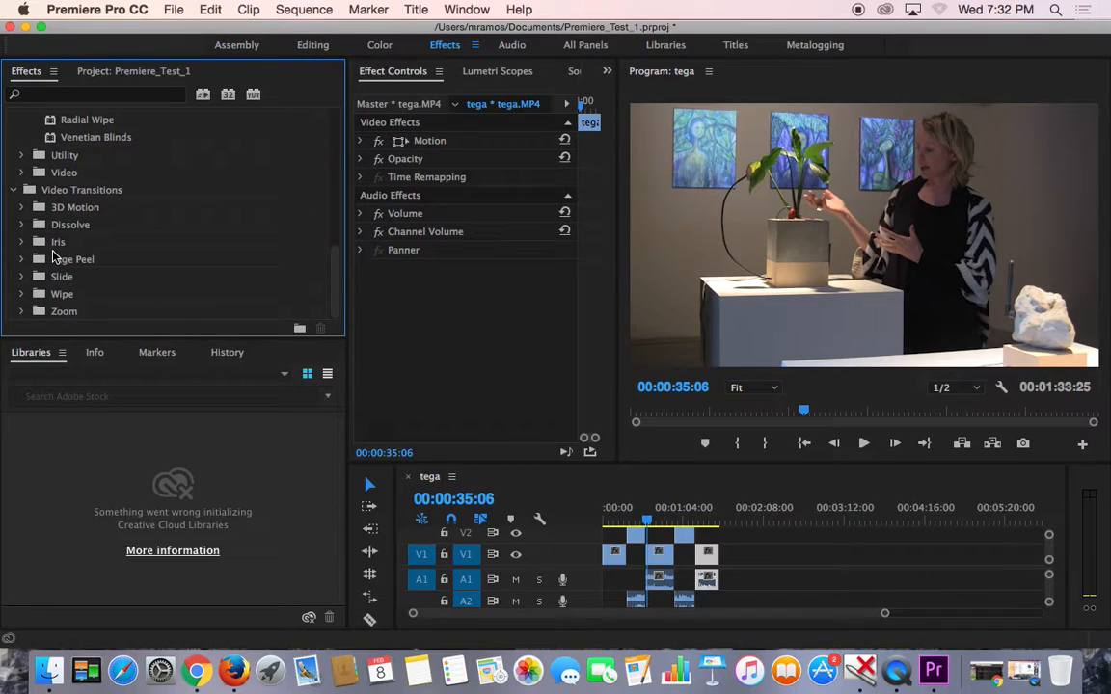
left_click(24, 243)
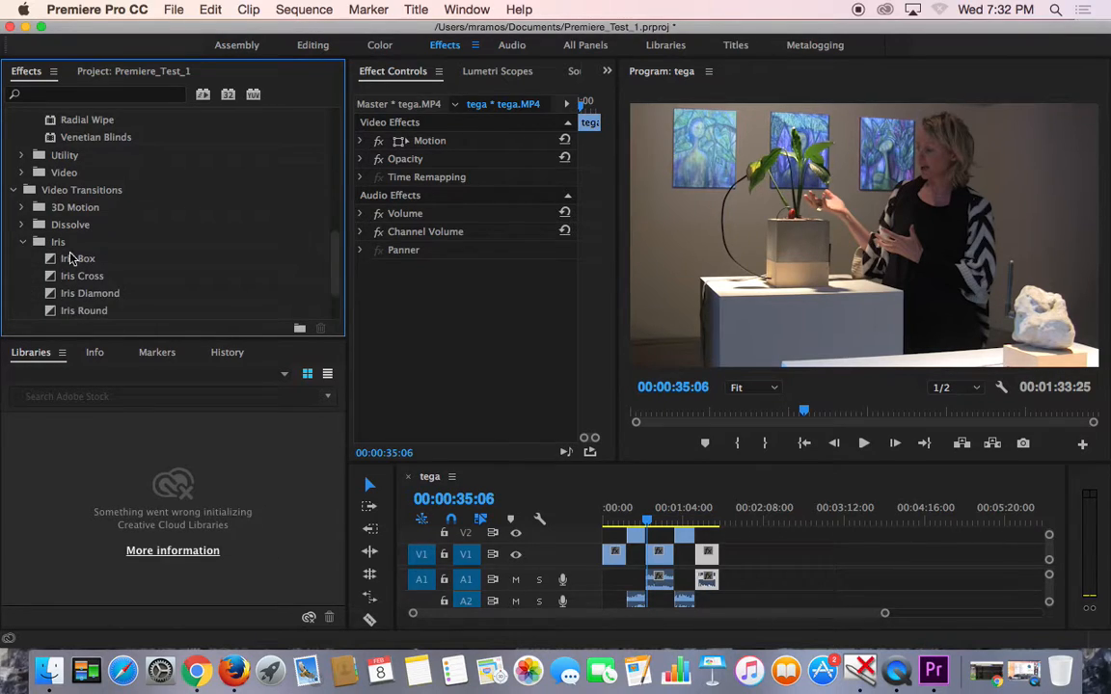
scroll(104, 268, "down", 2)
left_click(70, 262)
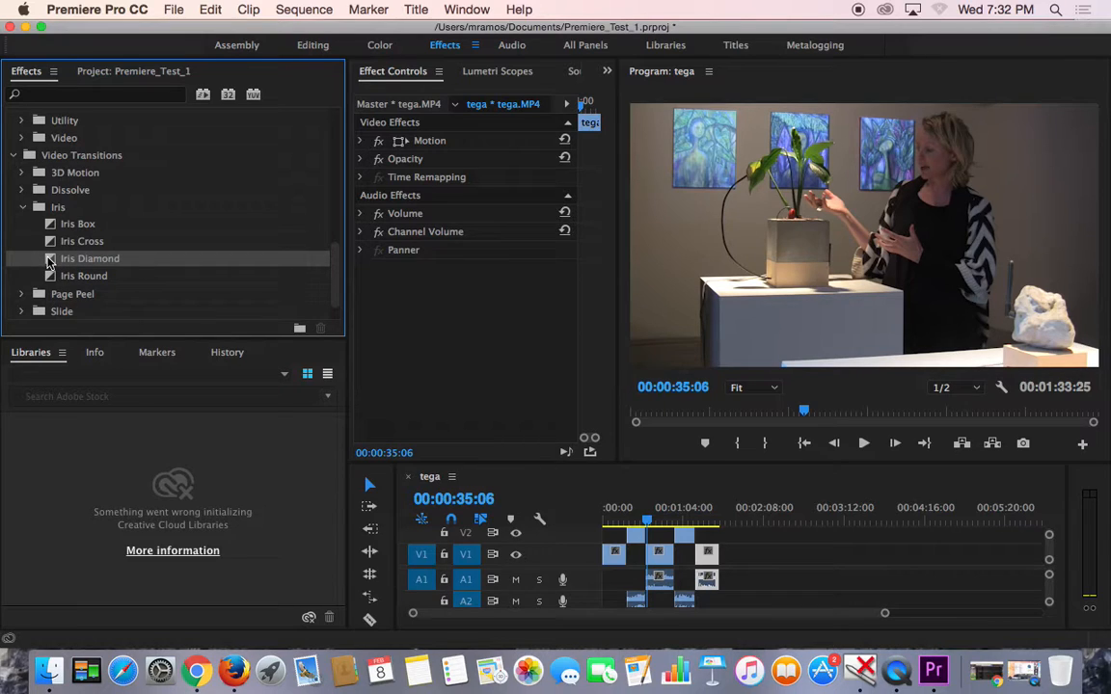
- Move the last tega.MP4 segment's video onto V2 beside the second gene.MP4 segment and scrub to 00:00:20:21
left_click_drag(74, 270, 713, 535)
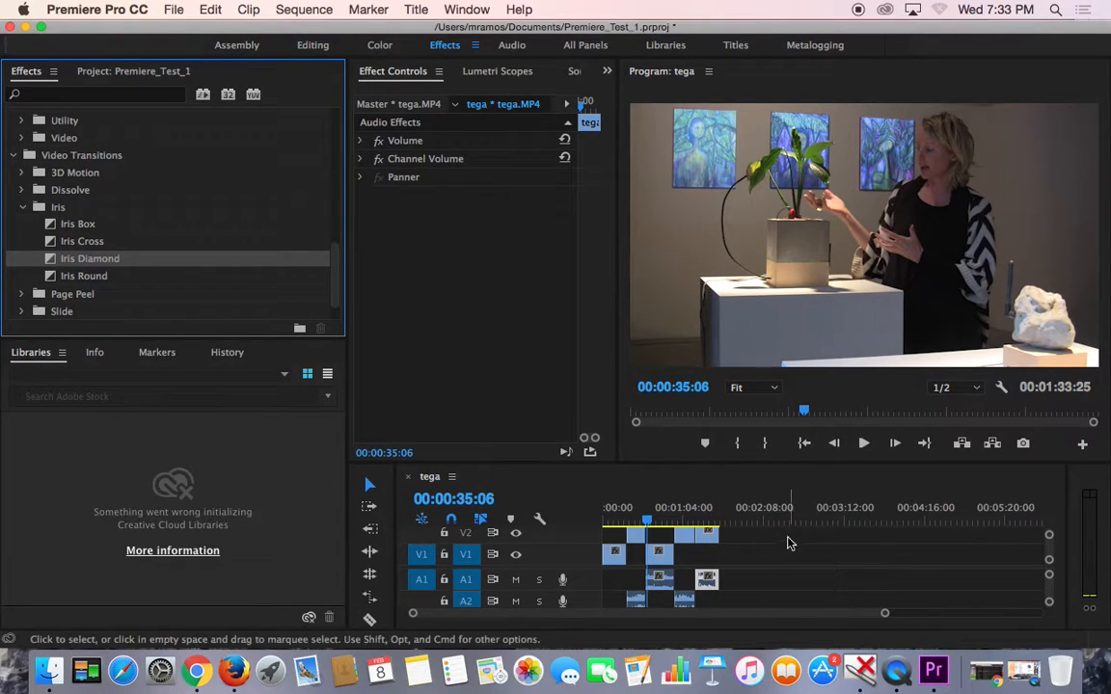
left_click(650, 519)
left_click_drag(650, 519, 627, 519)
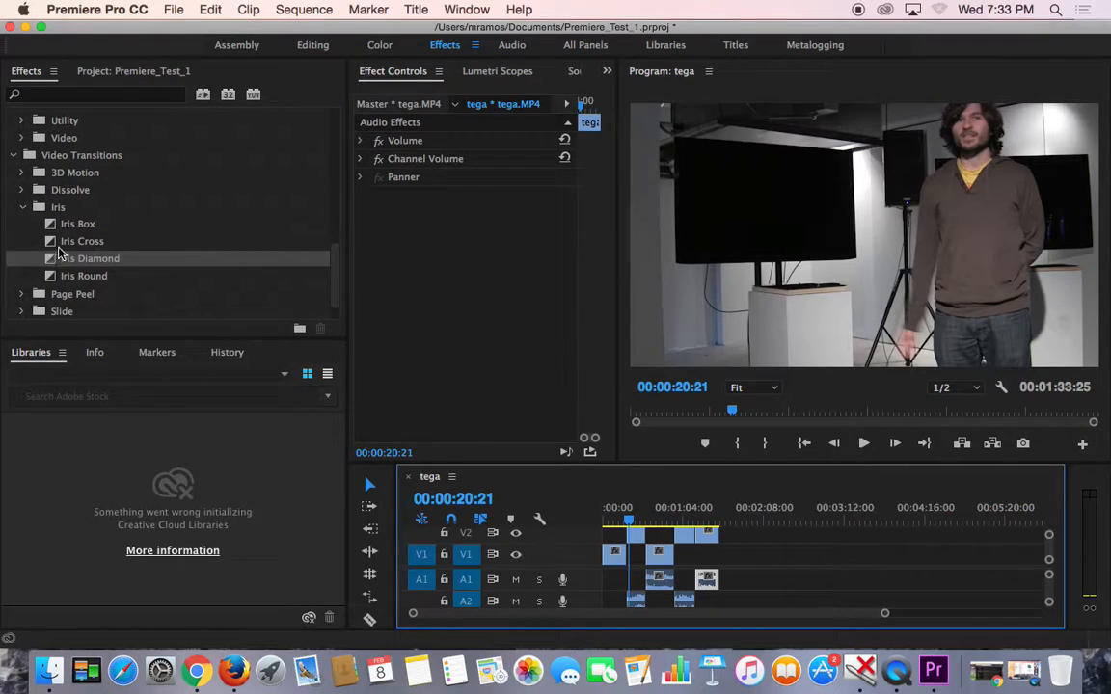
- Apply the Iris Diamond transition at the V2 cut between the second gene.MP4 segment and the last tega.MP4 segment
left_click(63, 243)
left_click_drag(67, 259, 623, 520)
left_click_drag(62, 260, 700, 540)
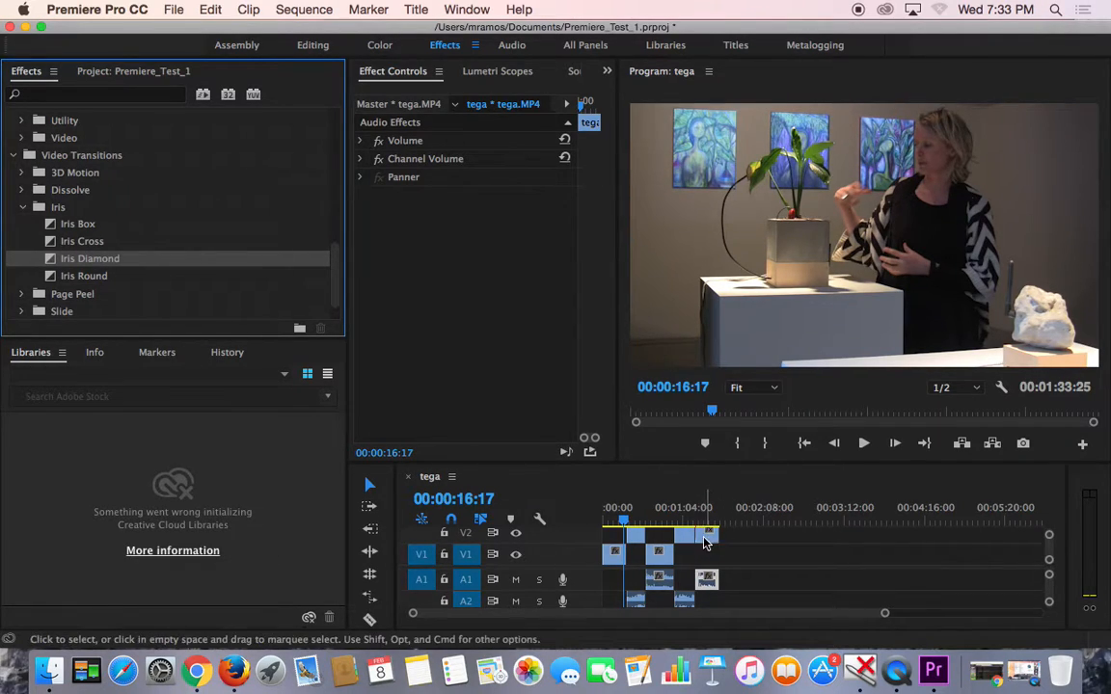
- Play the Iris Diamond transition twice from just before the cut and scrub back to 00:01:10:11
left_click_drag(882, 615, 803, 618)
left_click_drag(715, 525, 960, 525)
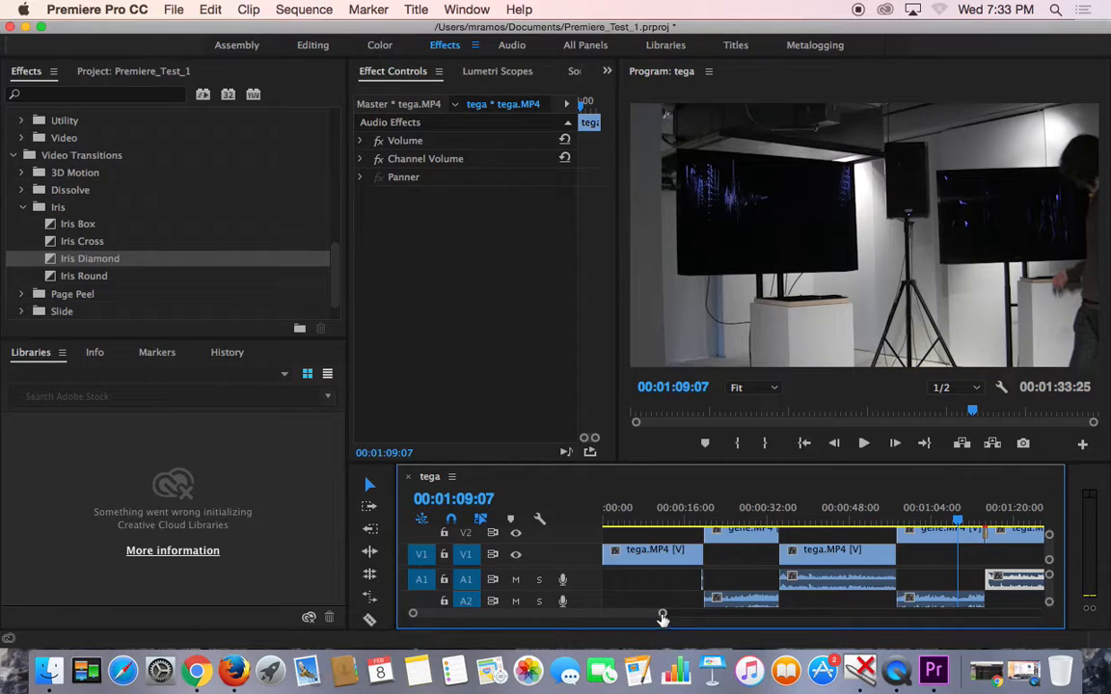
left_click_drag(660, 615, 655, 615)
left_click_drag(644, 615, 583, 615)
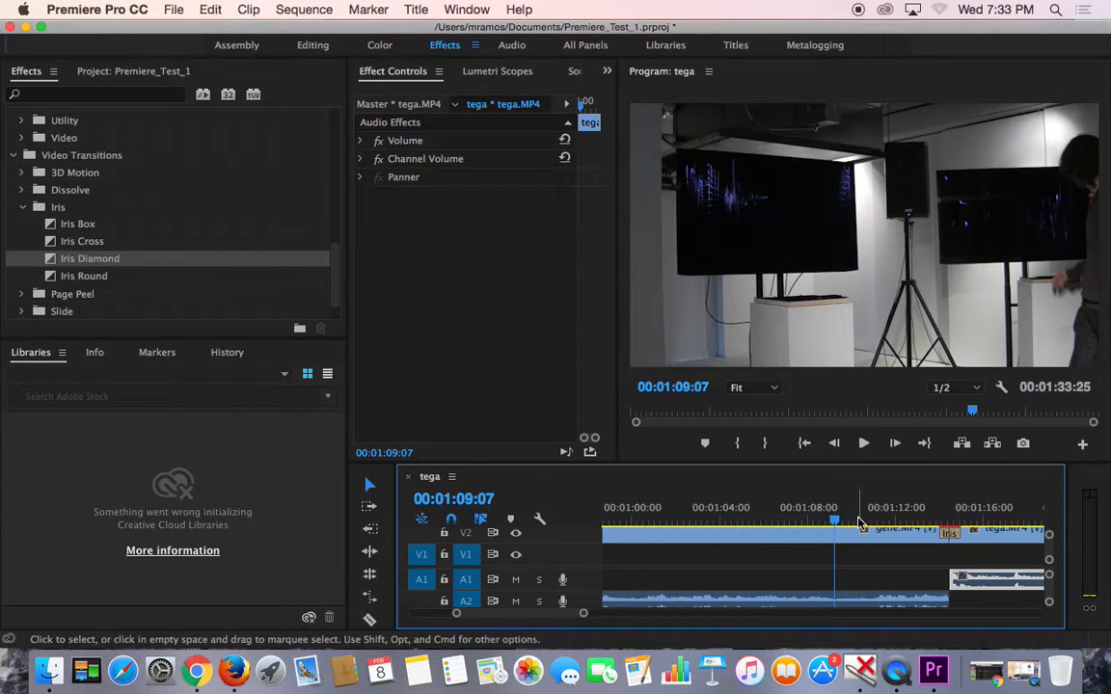
left_click_drag(834, 522, 926, 537)
left_click(863, 443)
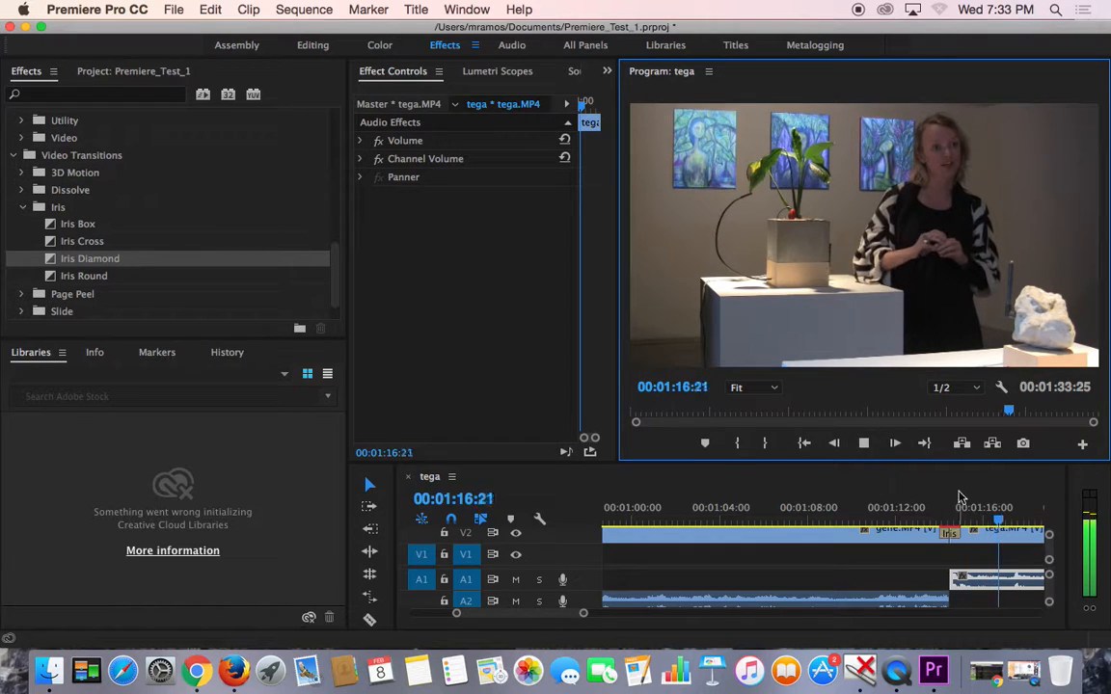
left_click_drag(966, 514, 892, 518)
left_click(863, 443)
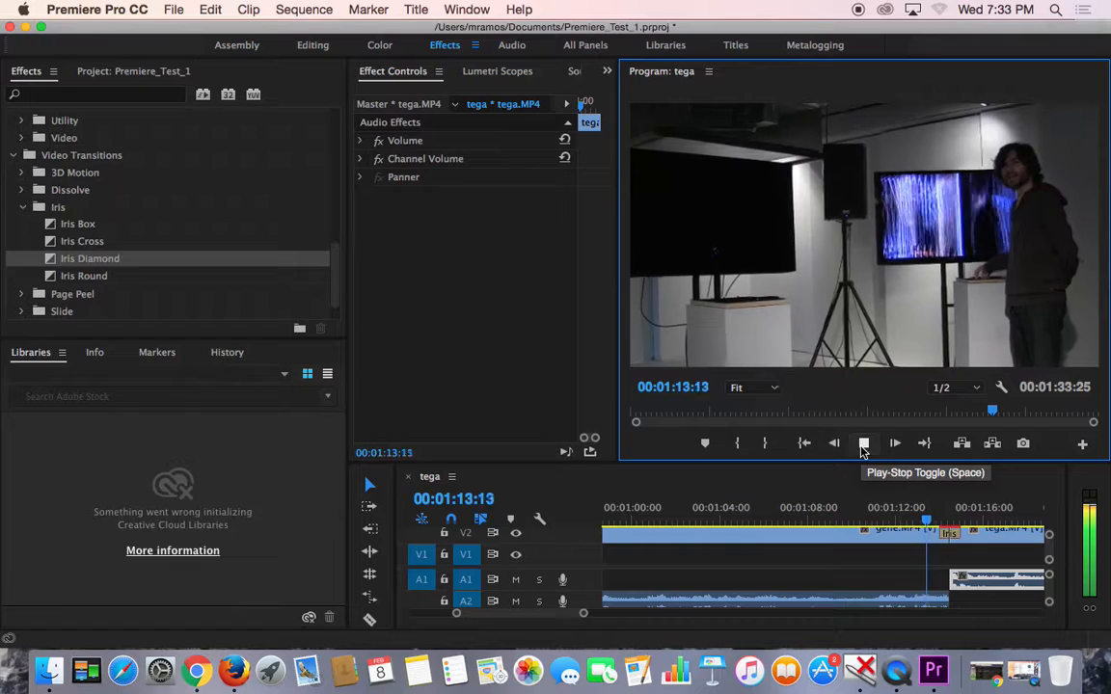
left_click(863, 444)
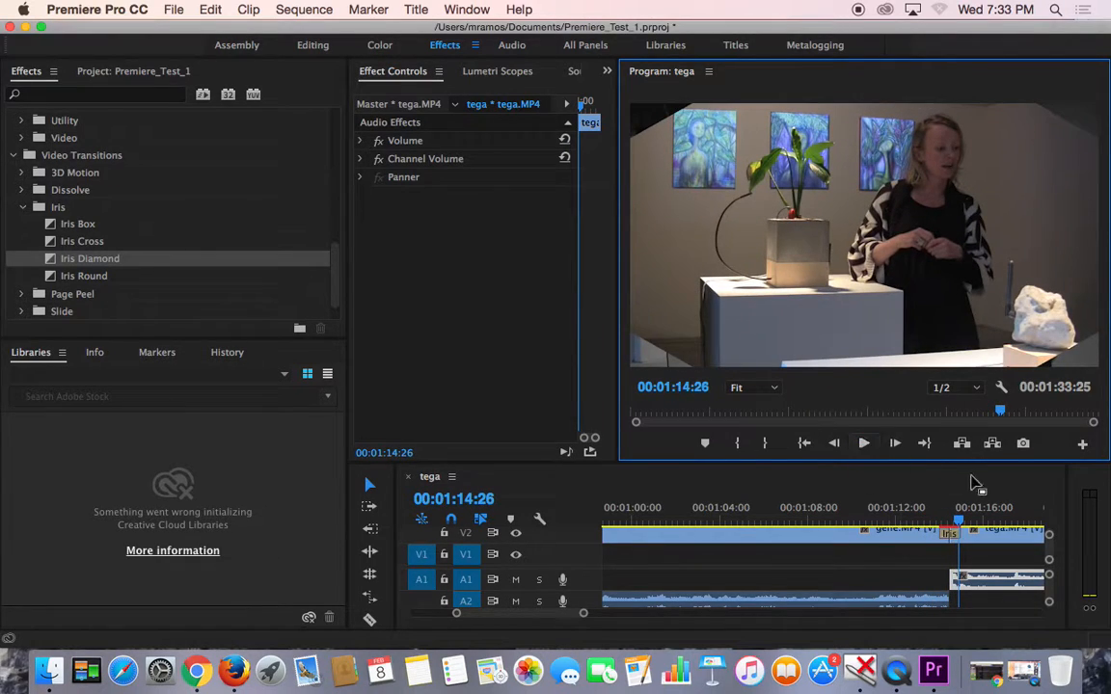
left_click_drag(957, 518, 863, 523)
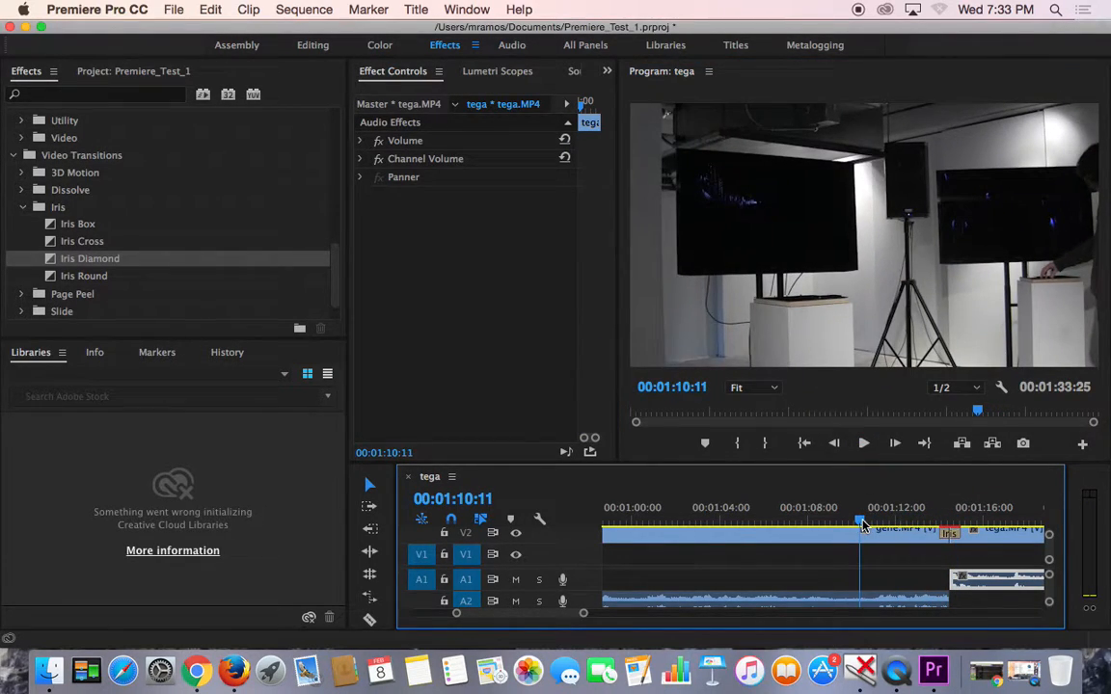
- Expand the Page Peel transitions and delete the Iris Diamond transition from the V2 cut
left_click_drag(582, 614, 659, 617)
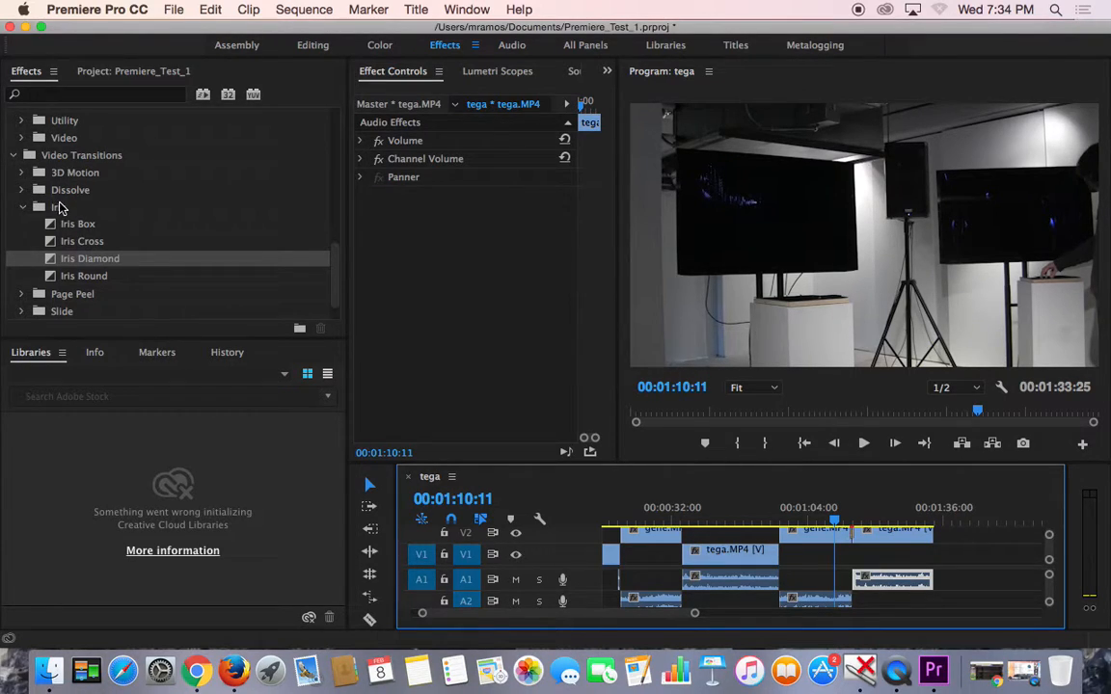
scroll(58, 198, "down", 2)
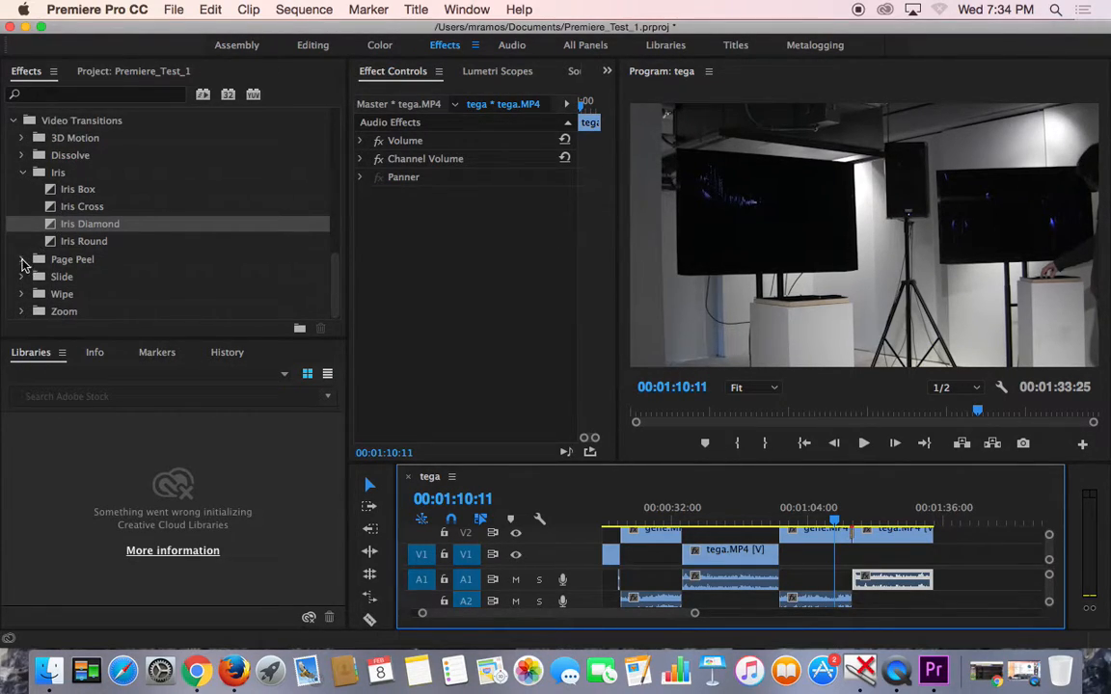
left_click(23, 260)
scroll(114, 270, "down", 1)
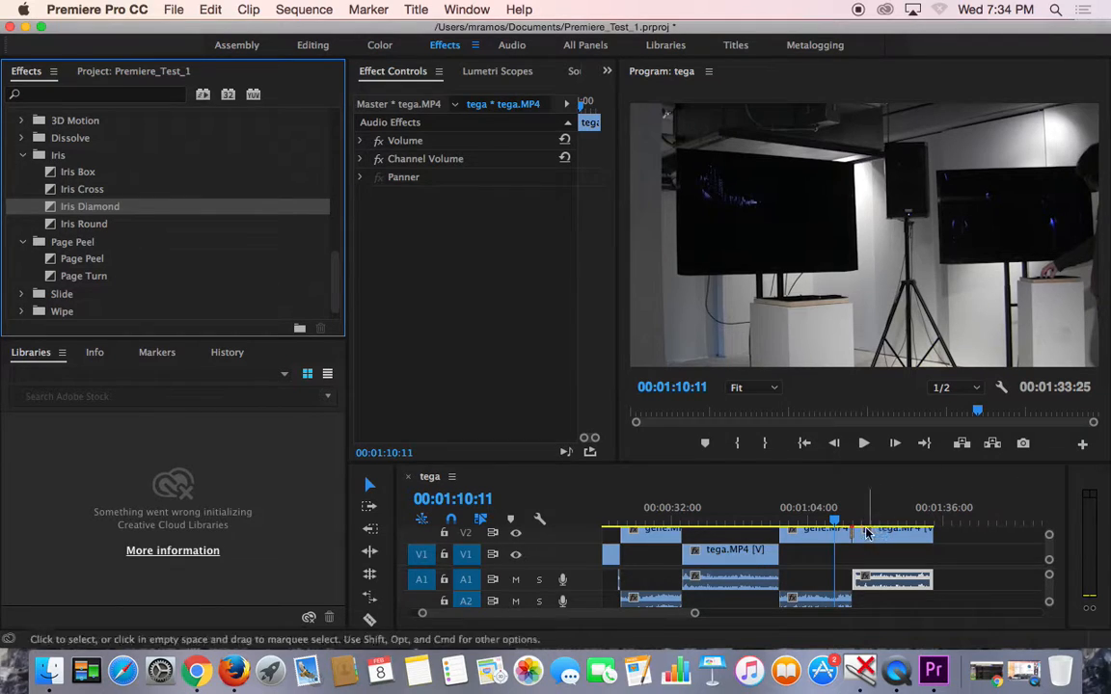
left_click_drag(695, 614, 642, 608)
left_click(908, 531)
key("Delete")
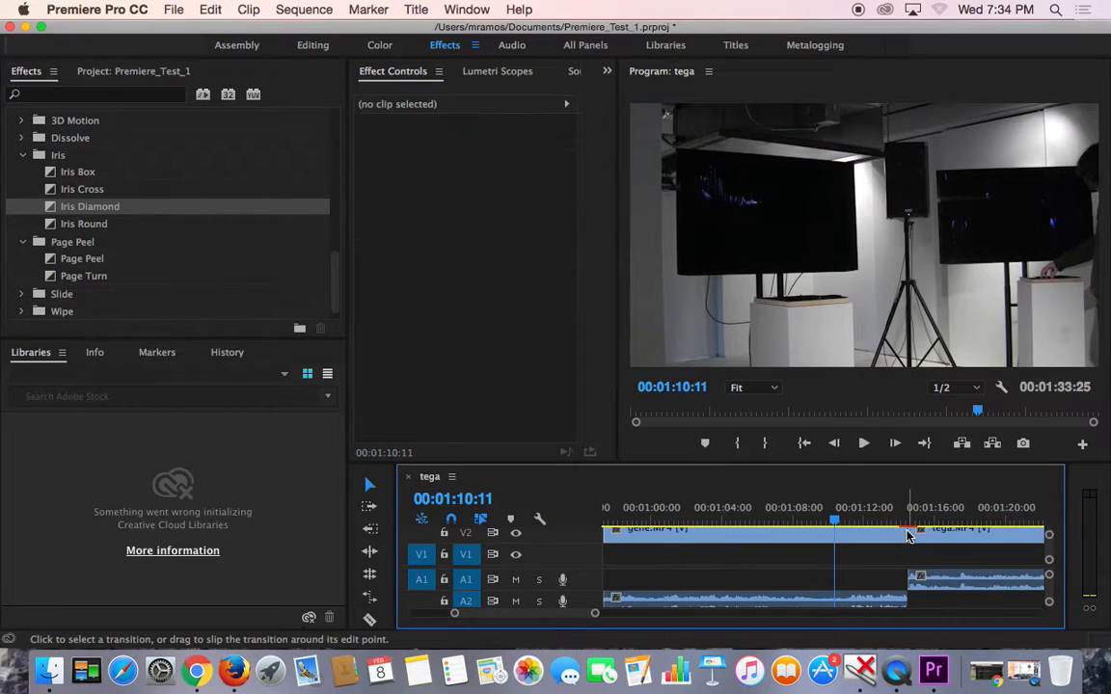
- Find Gradient Wipe among the Wipe transitions and apply it to the V2 cut between gene.MP4 and tega.MP4 with increased softness
left_click(93, 260)
left_click(21, 295)
scroll(48, 294, "down", 4)
left_click(23, 294)
scroll(55, 289, "down", 4)
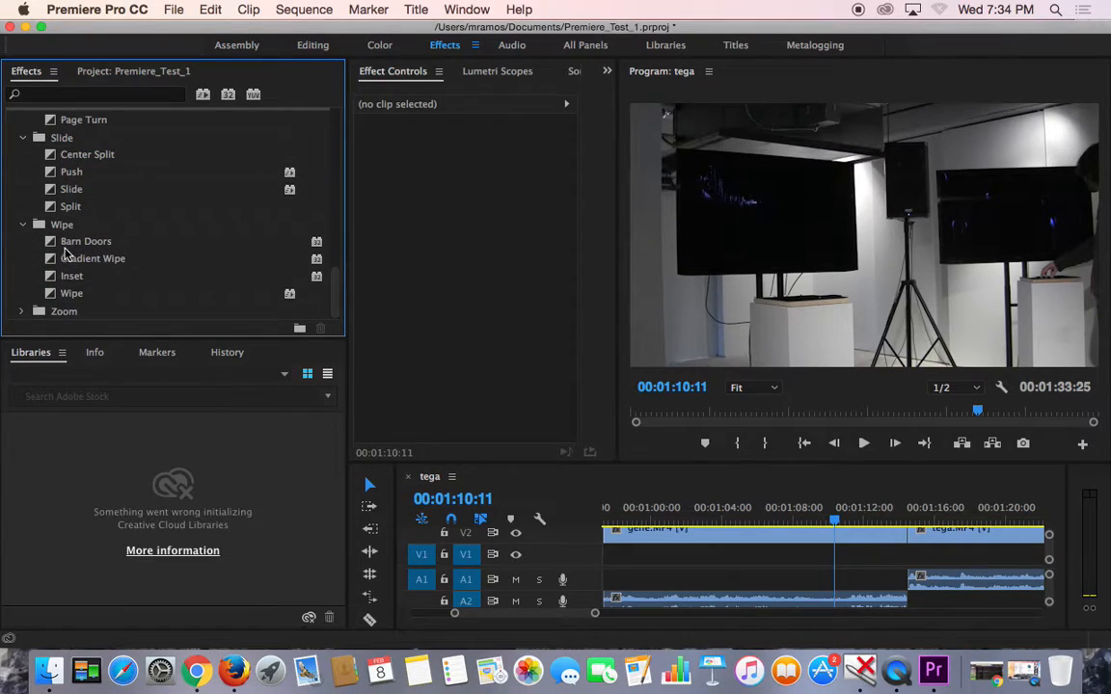
left_click(56, 247)
left_click_drag(56, 263, 913, 546)
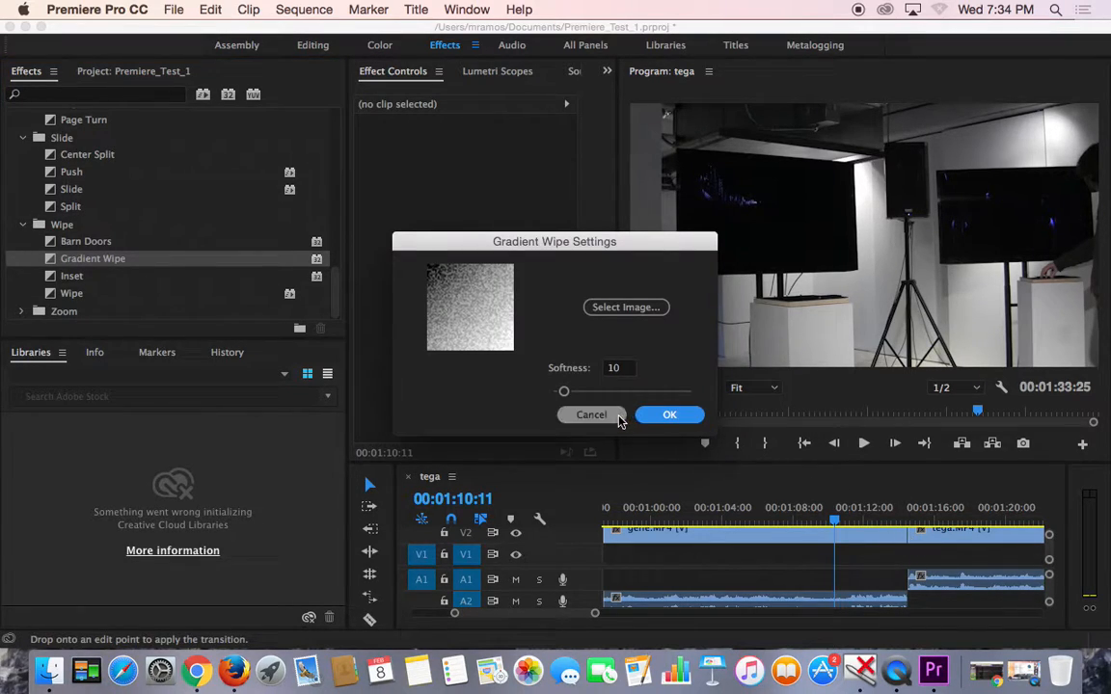
left_click_drag(564, 391, 600, 391)
left_click(665, 417)
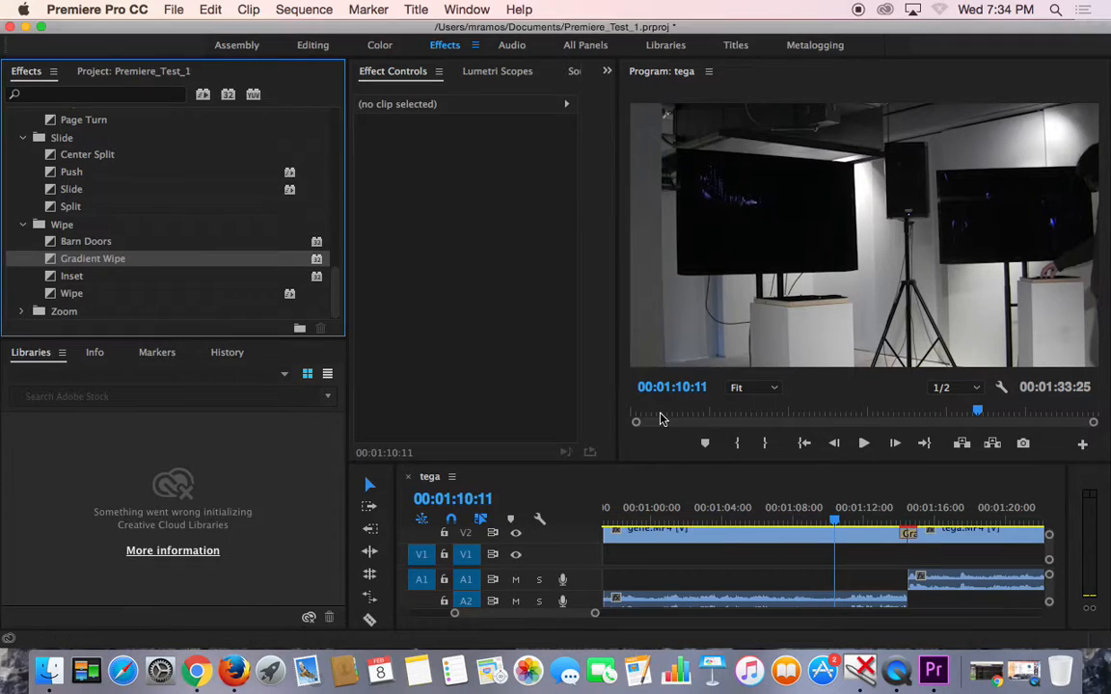
- Play across the Gradient Wipe at the V2 cut to preview it, stopping at 00:01:16:01
left_click(838, 520)
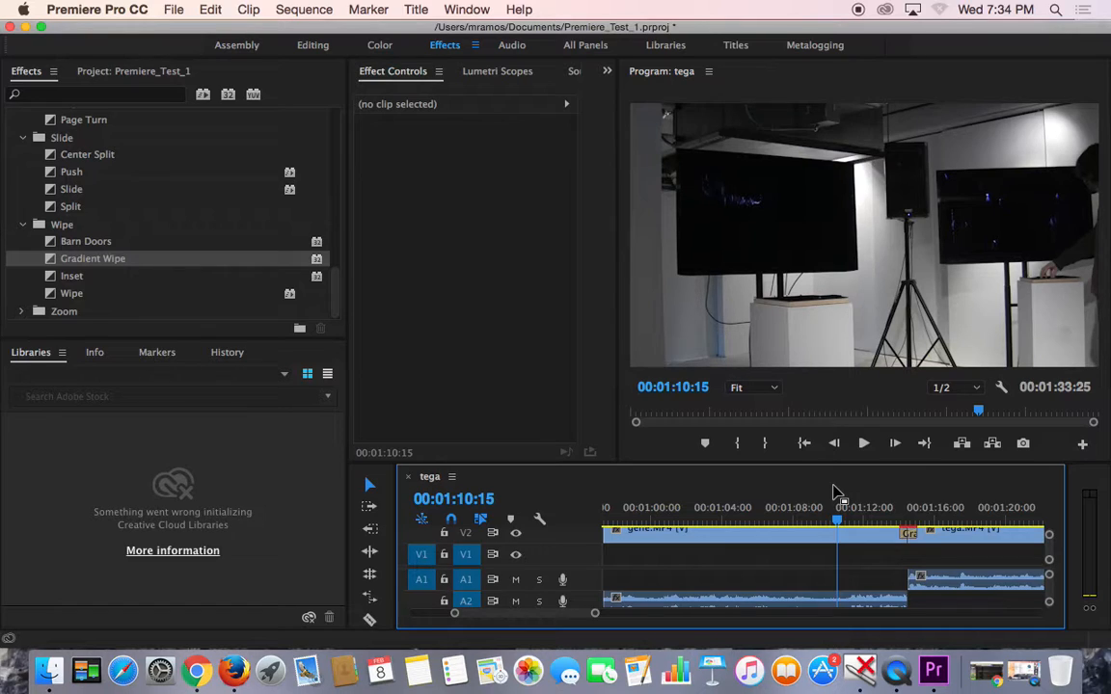
left_click_drag(838, 520, 886, 517)
left_click(863, 444)
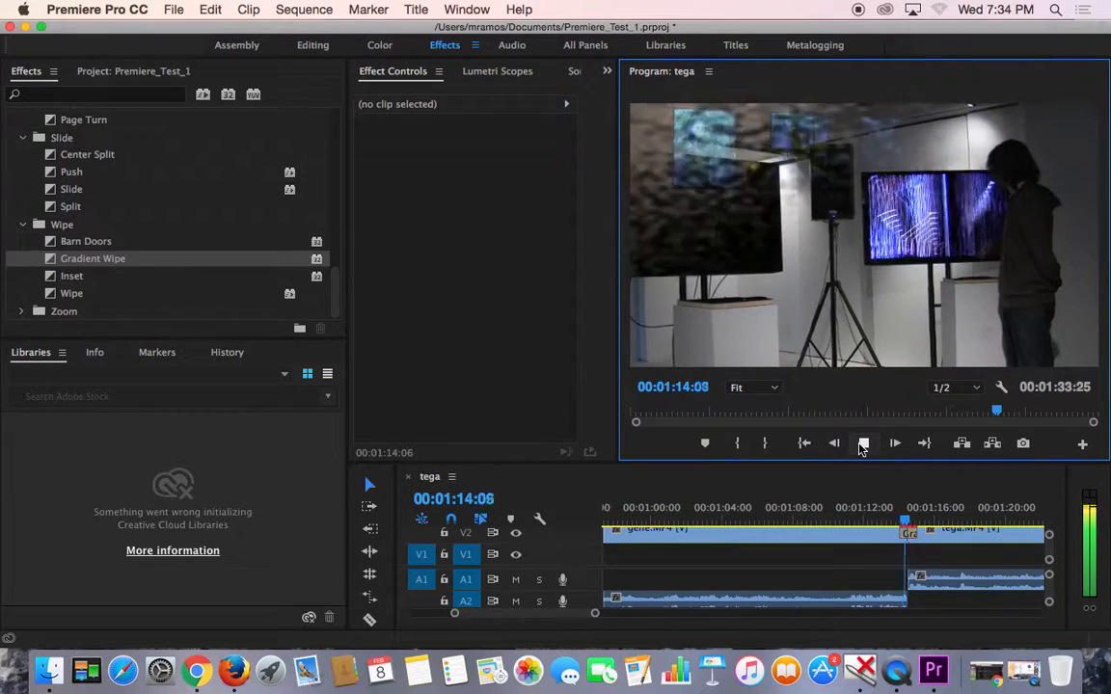
left_click(862, 445)
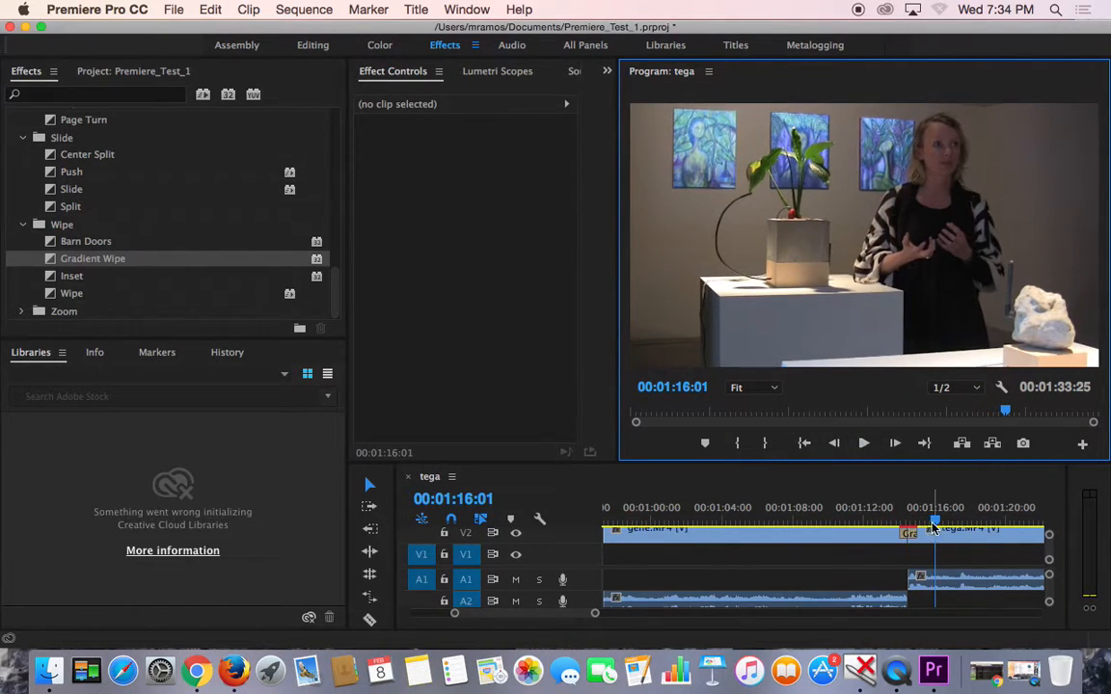
- Replace the Gradient Wipe at the V2 cut between gene.MP4 and tega.MP4 with the Cross Zoom transition
left_click(906, 533)
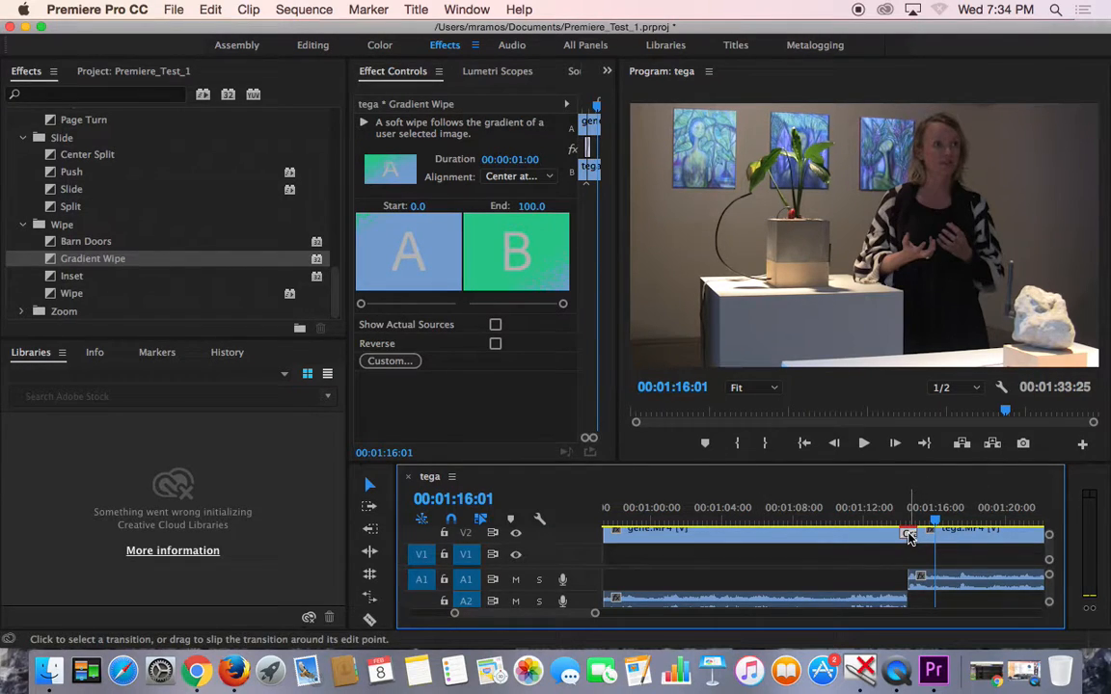
key("Delete")
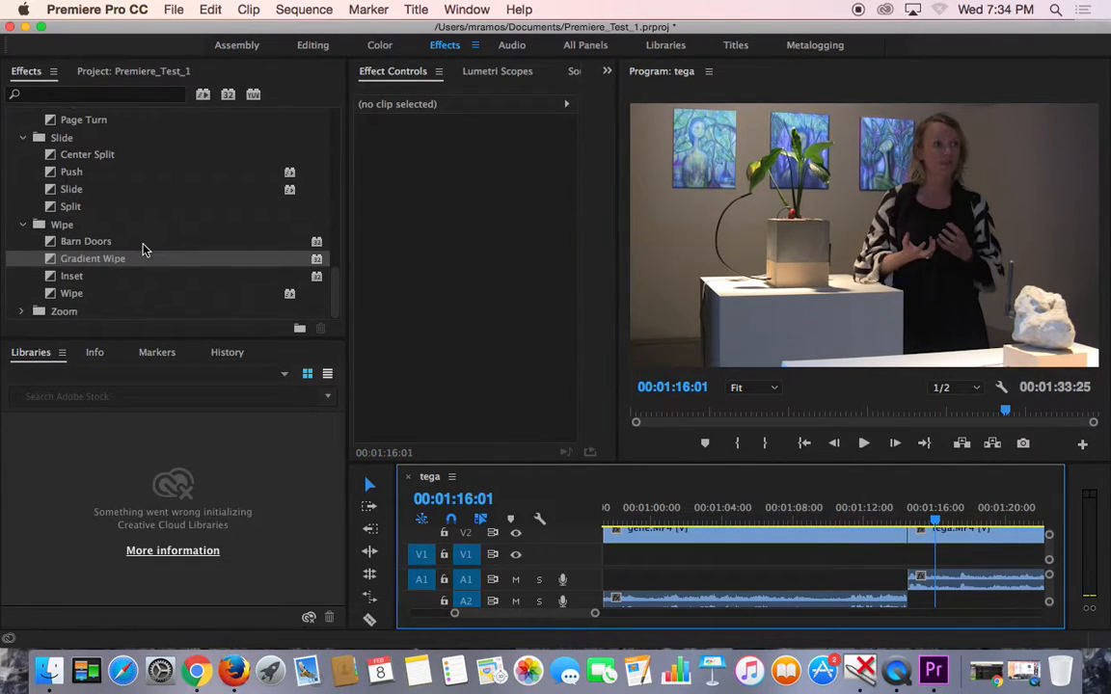
left_click(22, 312)
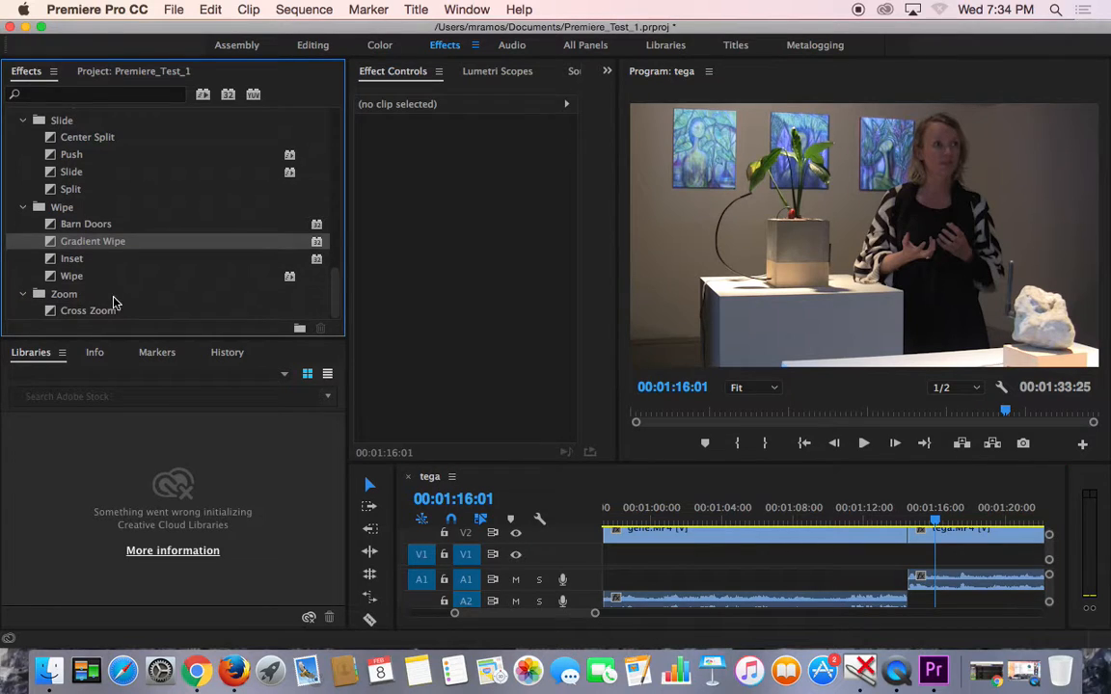
left_click(83, 312)
left_click_drag(53, 316, 884, 508)
- Play across the Cross Zoom to preview it and delete the transition from the V2 cut between gene.MP4 and tega.MP4
left_click(863, 443)
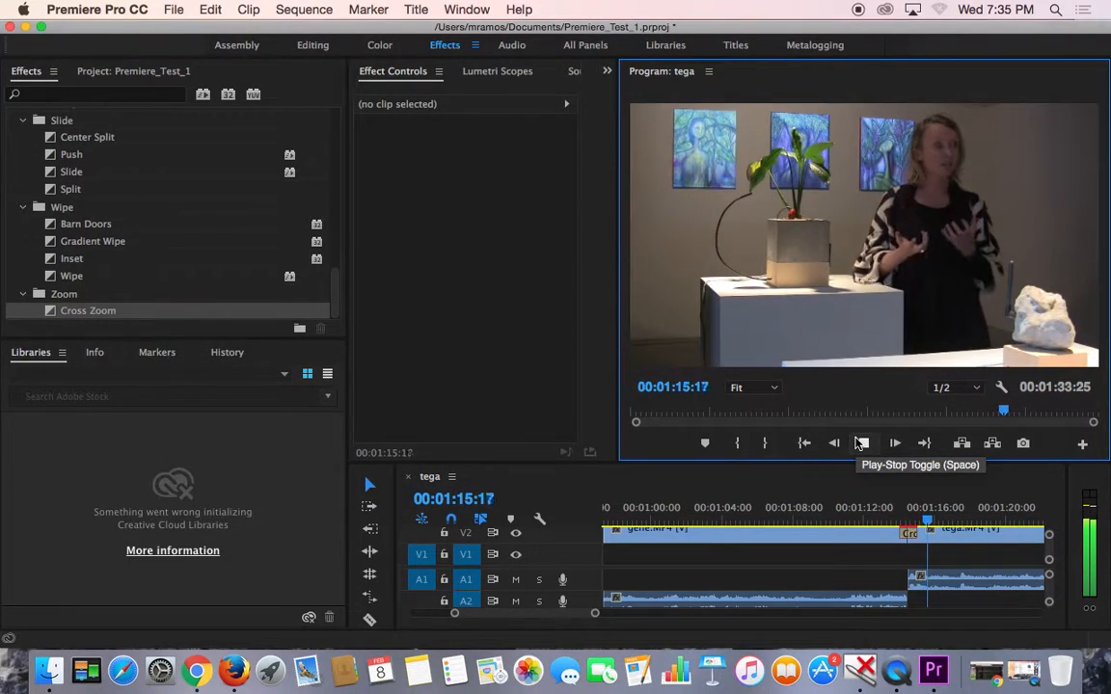
left_click_drag(945, 521, 854, 511)
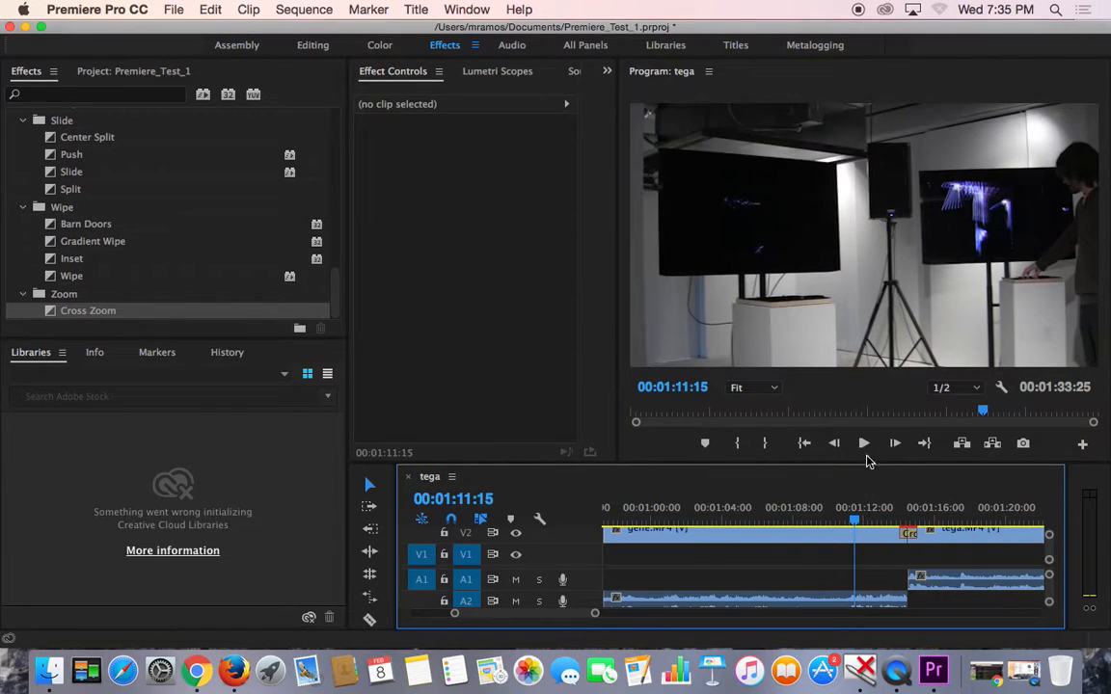
left_click(907, 536)
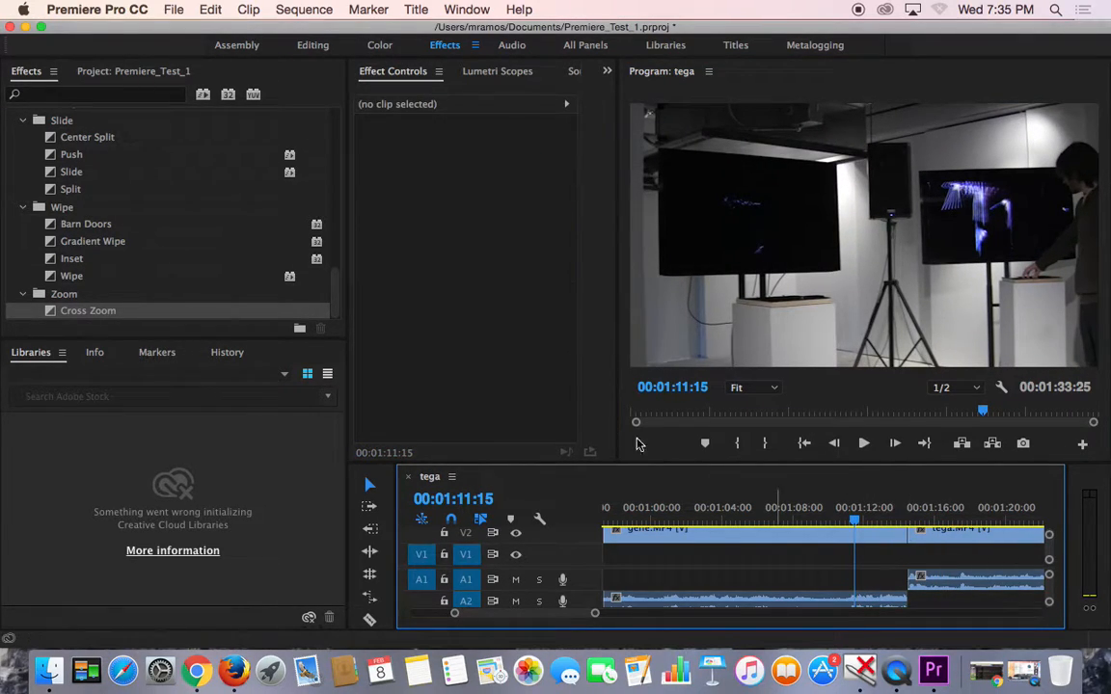
- Expand the Dissolve transitions and apply Dip to White to the V2 cut between gene.MP4 and tega.MP4
scroll(249, 246, "up", 3)
scroll(249, 246, "up", 1)
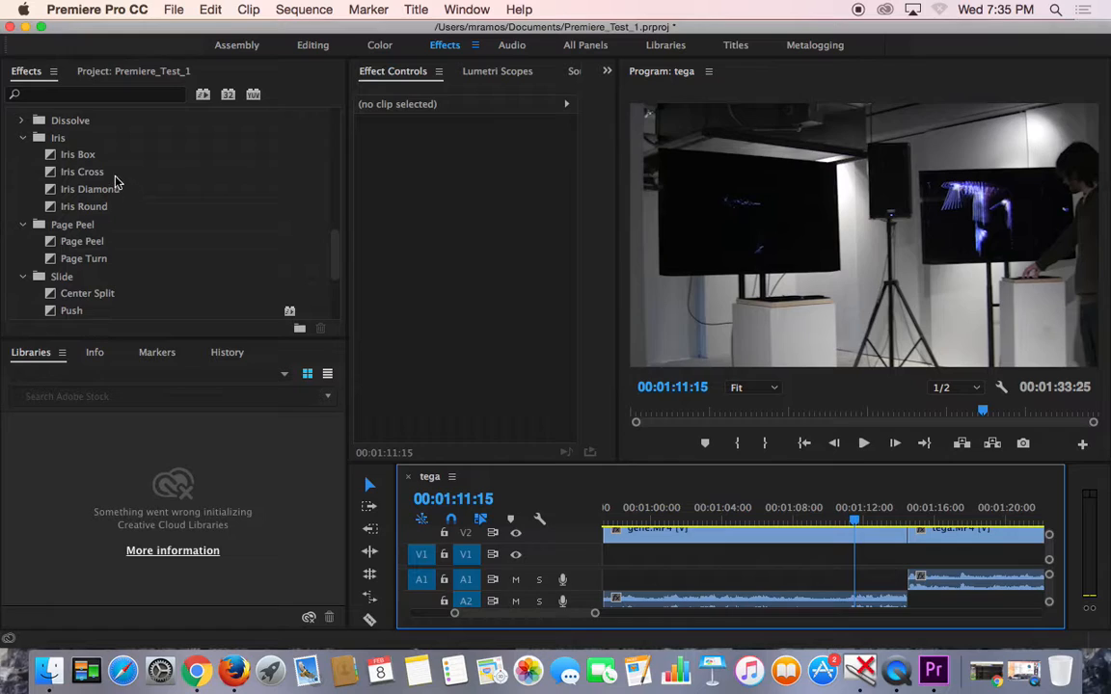
scroll(51, 227, "down", 1)
scroll(58, 226, "up", 1)
left_click(21, 121)
left_click(80, 191)
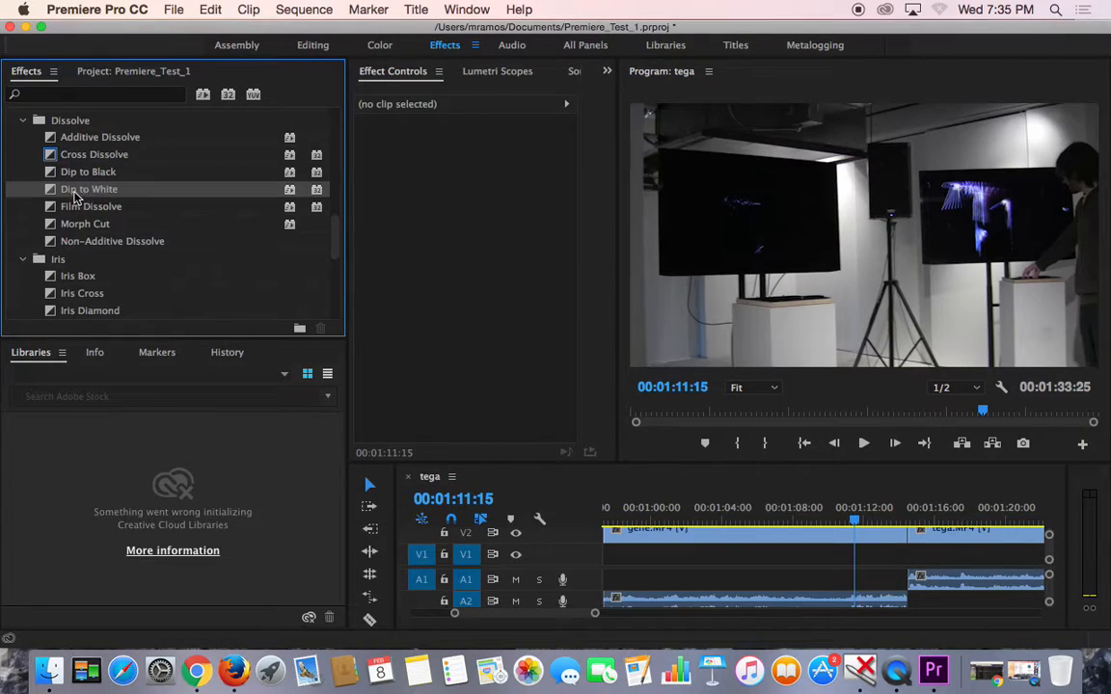
left_click_drag(53, 193, 891, 521)
- Play across the Dip to White transition at the V2 cut to preview it and return the playhead to 00:01:11:26
left_click(873, 521)
left_click(863, 444)
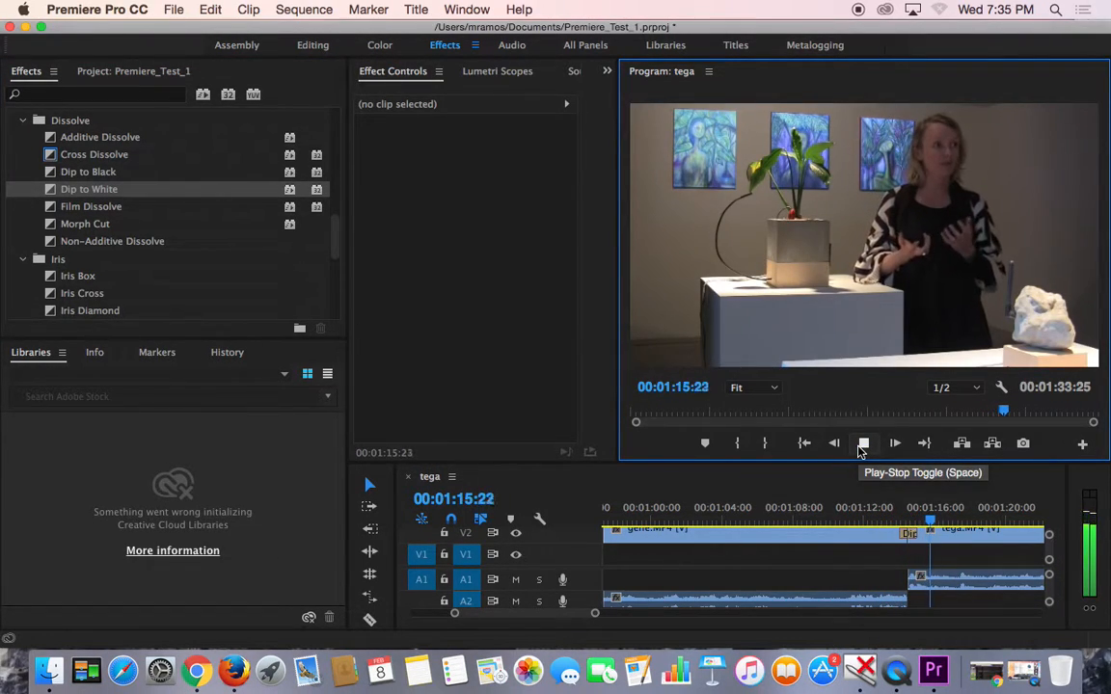
left_click(863, 444)
left_click_drag(878, 521, 862, 524)
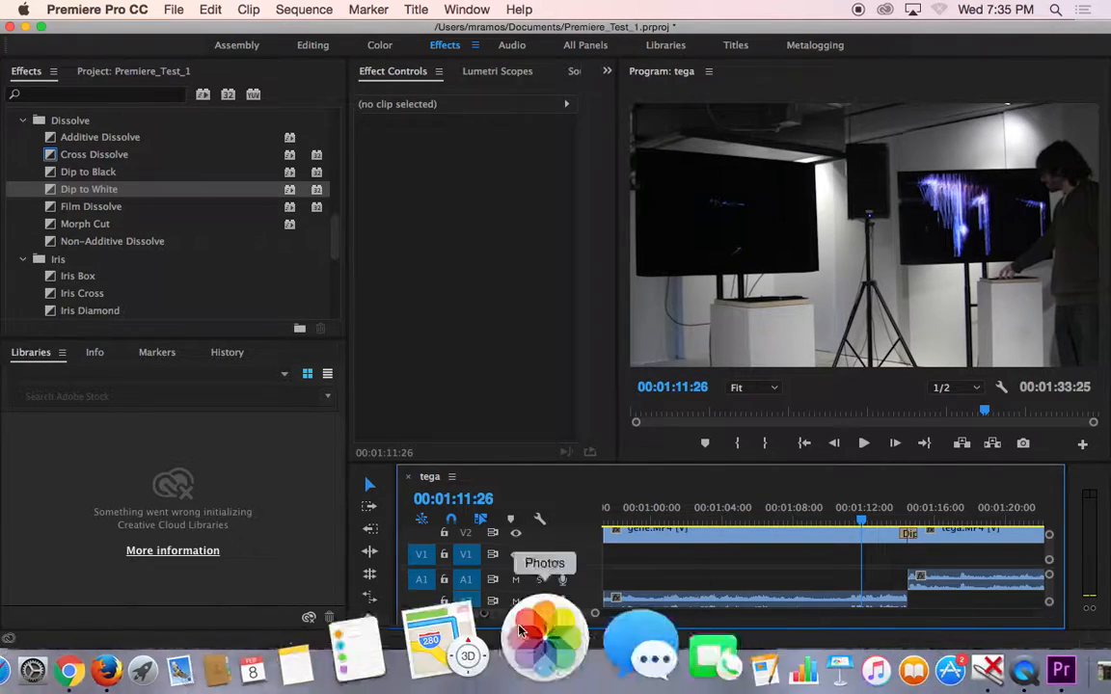
- In the Editing workspace, razor the gene.MP4 clip on V2 at 00:01:11:26, near 00:01:07:00 and at 00:01:03:05
left_click(314, 46)
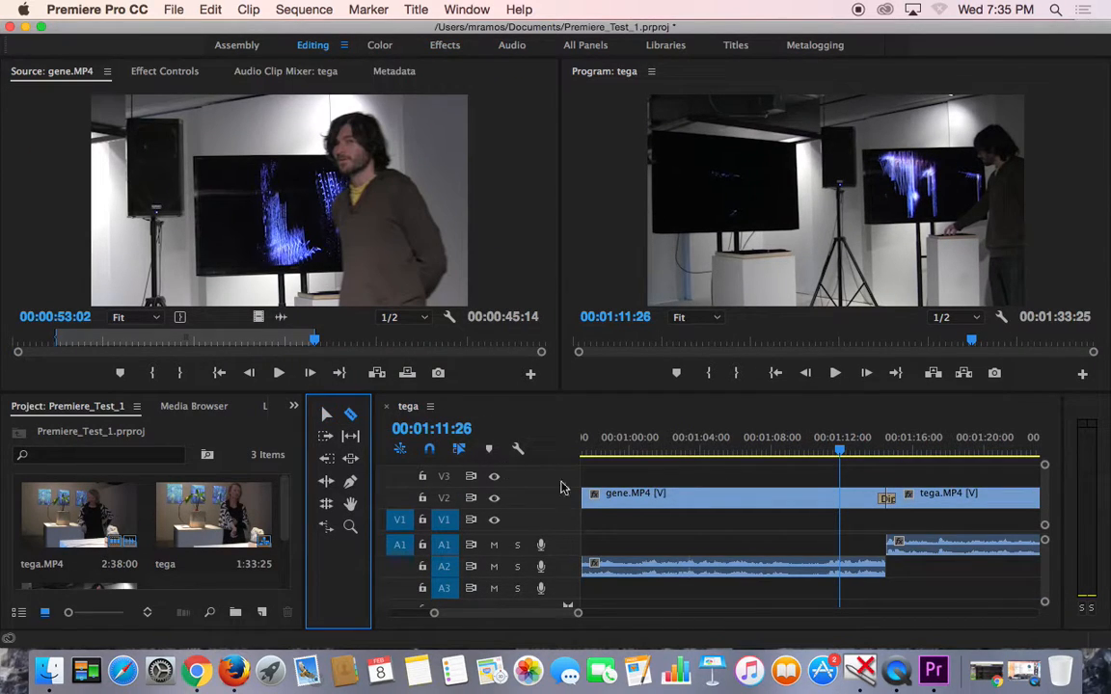
left_click(839, 494)
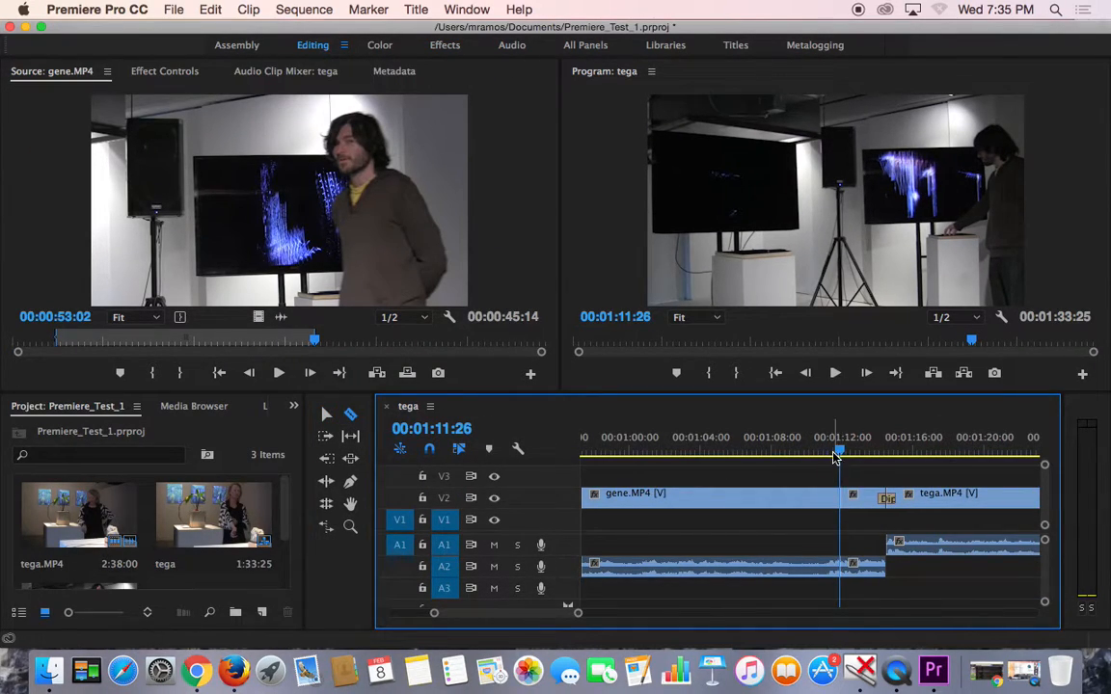
left_click(755, 450)
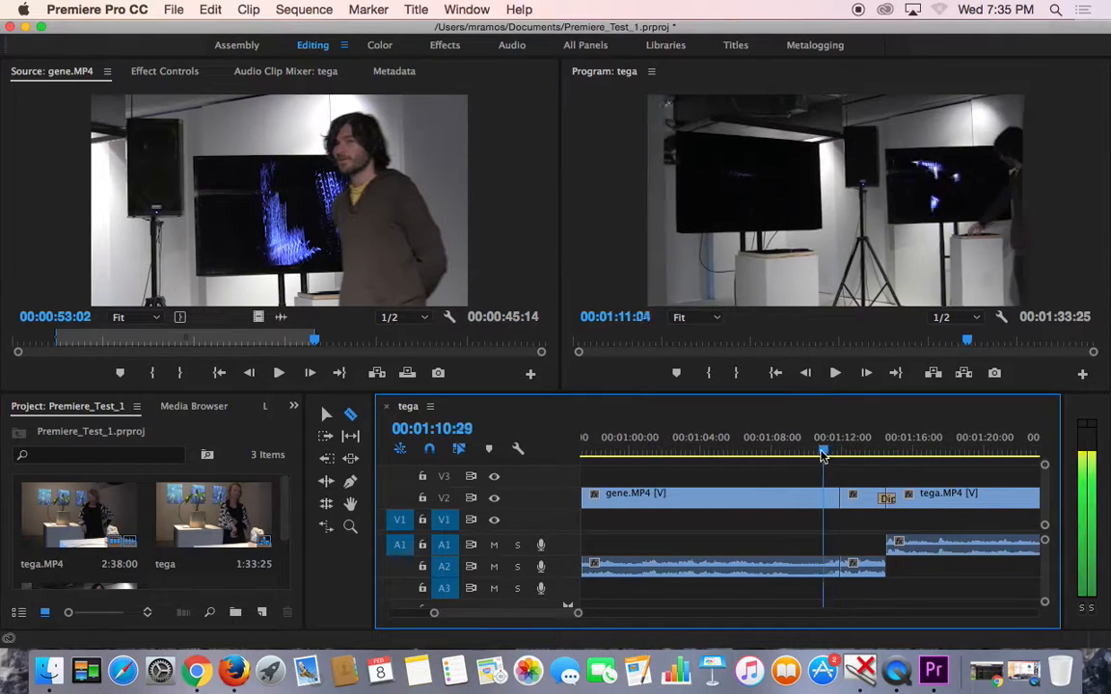
left_click(757, 496)
left_click(725, 453)
left_click(685, 450)
left_click(686, 497)
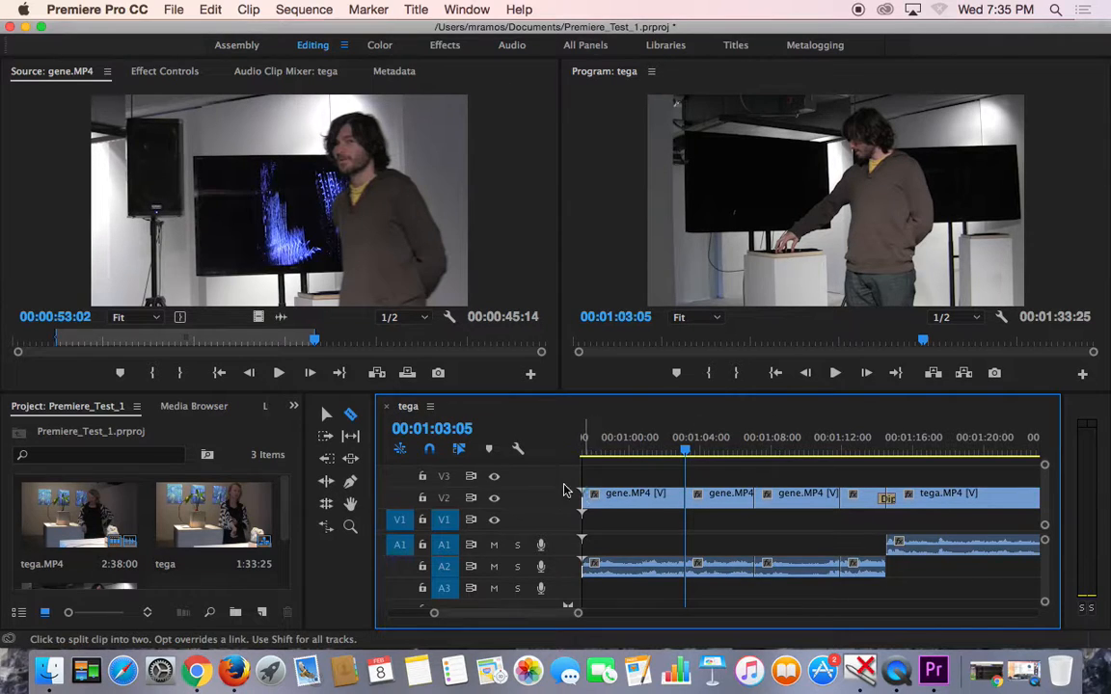
- Delete the gene.MP4 piece between about 00:01:07:00 and 00:01:11:26 with its linked audio, leaving the gap open
left_click(325, 414)
left_click(812, 499)
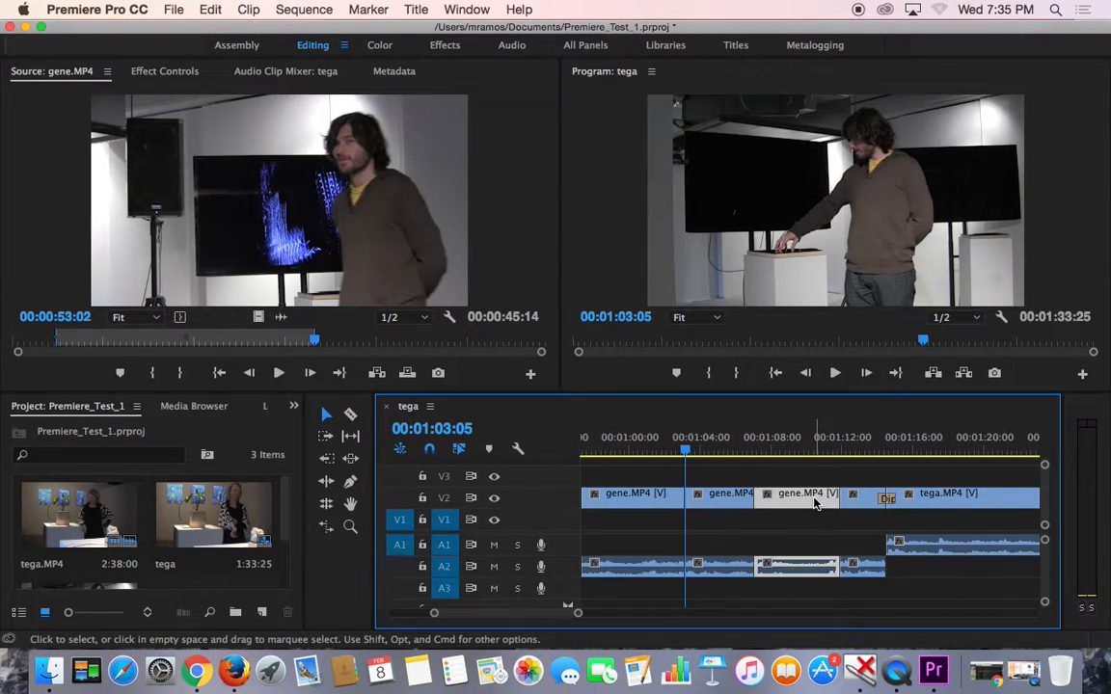
key("Delete")
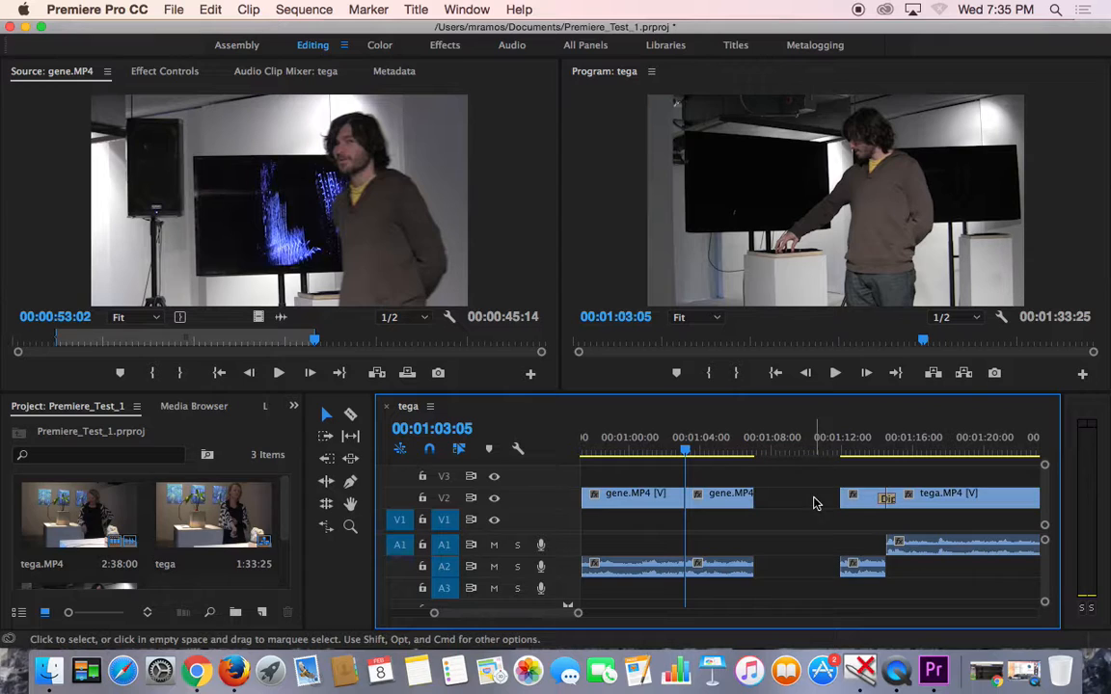
- Separate the remaining gene.MP4 pieces, placing one on V3 and one on V2 ending near 00:01:08:00, and scrub to 00:01:07:18
left_click(714, 502)
left_click_drag(714, 501, 738, 494)
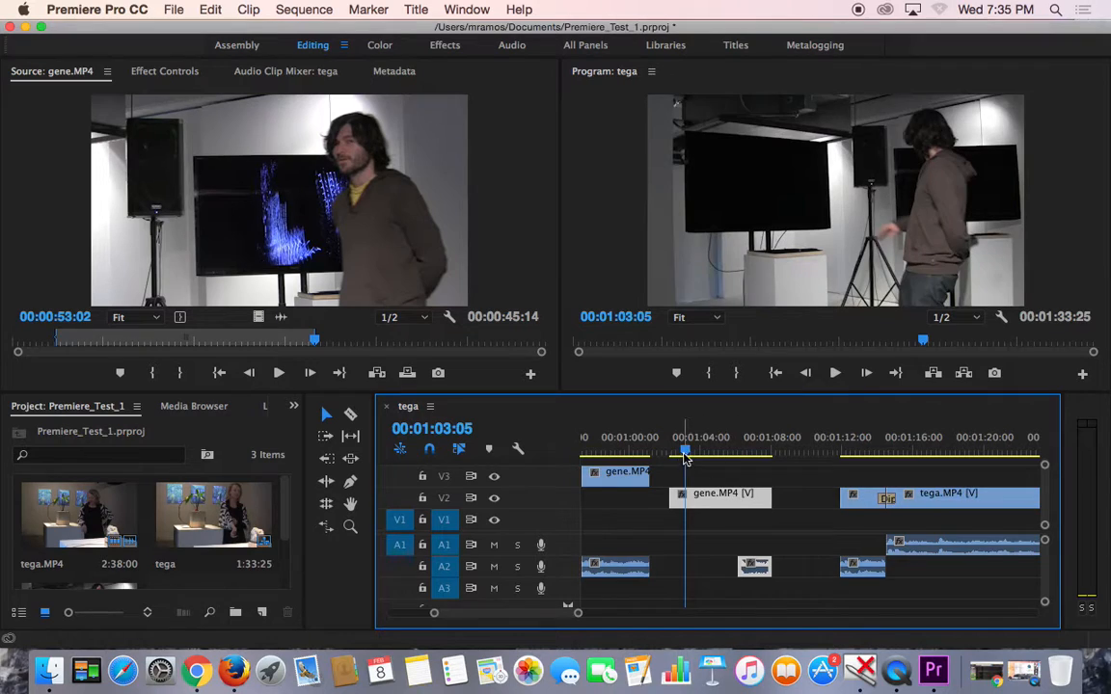
left_click(627, 460)
left_click_drag(627, 460, 764, 453)
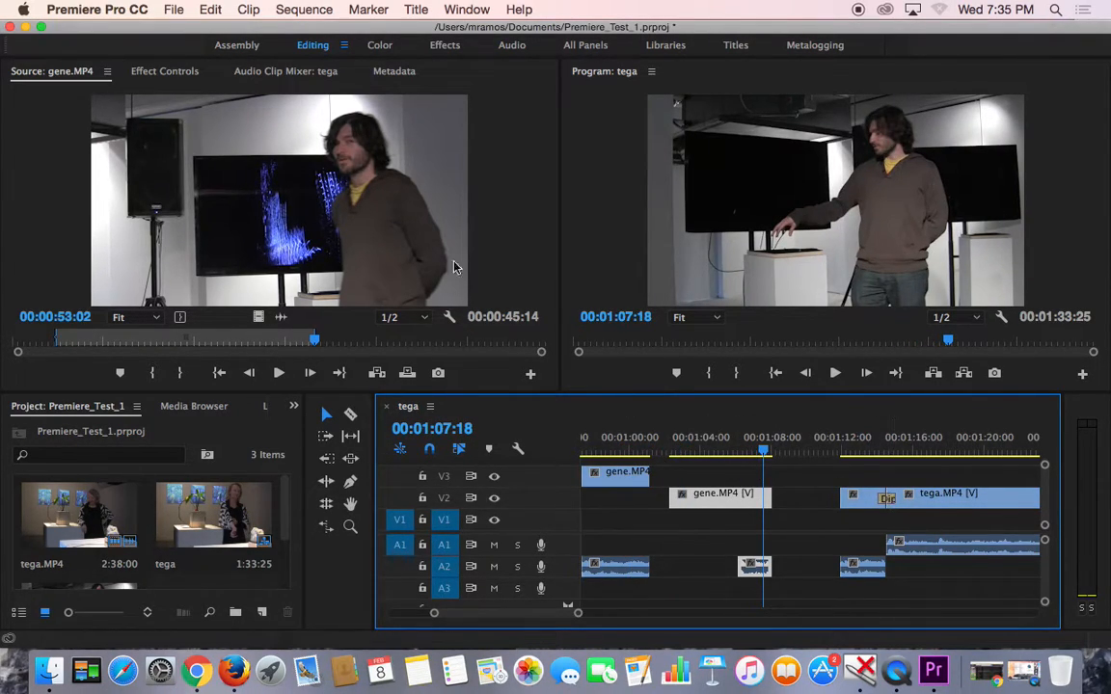
- Return to the Effects workspace and save the project with the playhead at 00:01:13:11
left_click(443, 46)
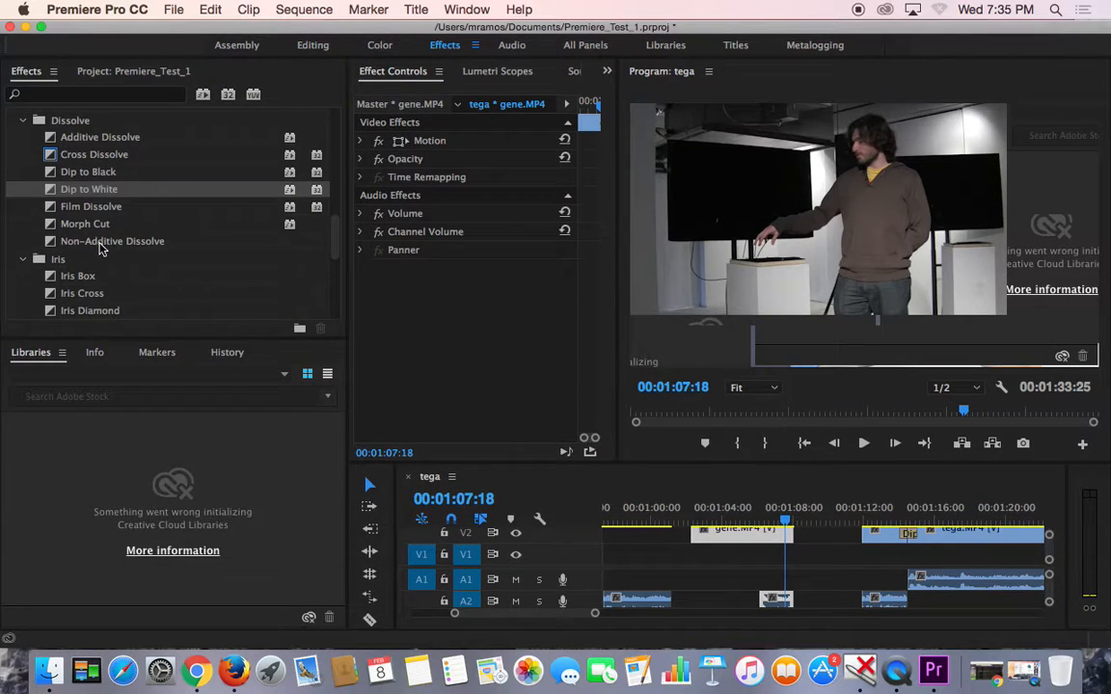
scroll(74, 240, "down", 5)
scroll(103, 243, "up", 7)
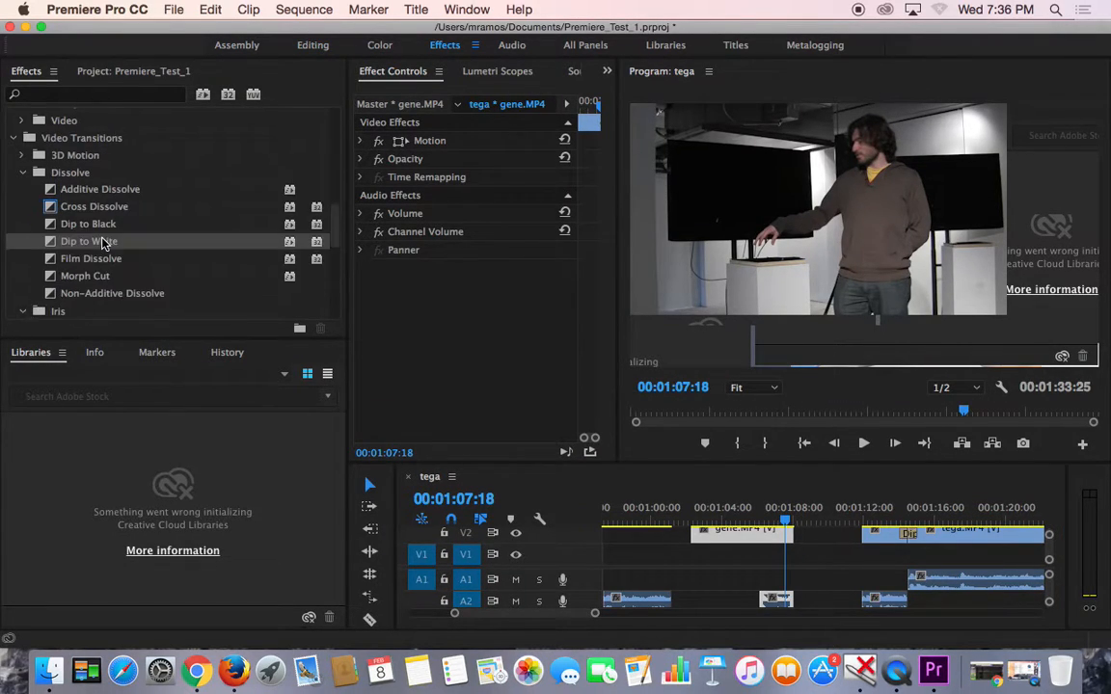
scroll(104, 243, "up", 2)
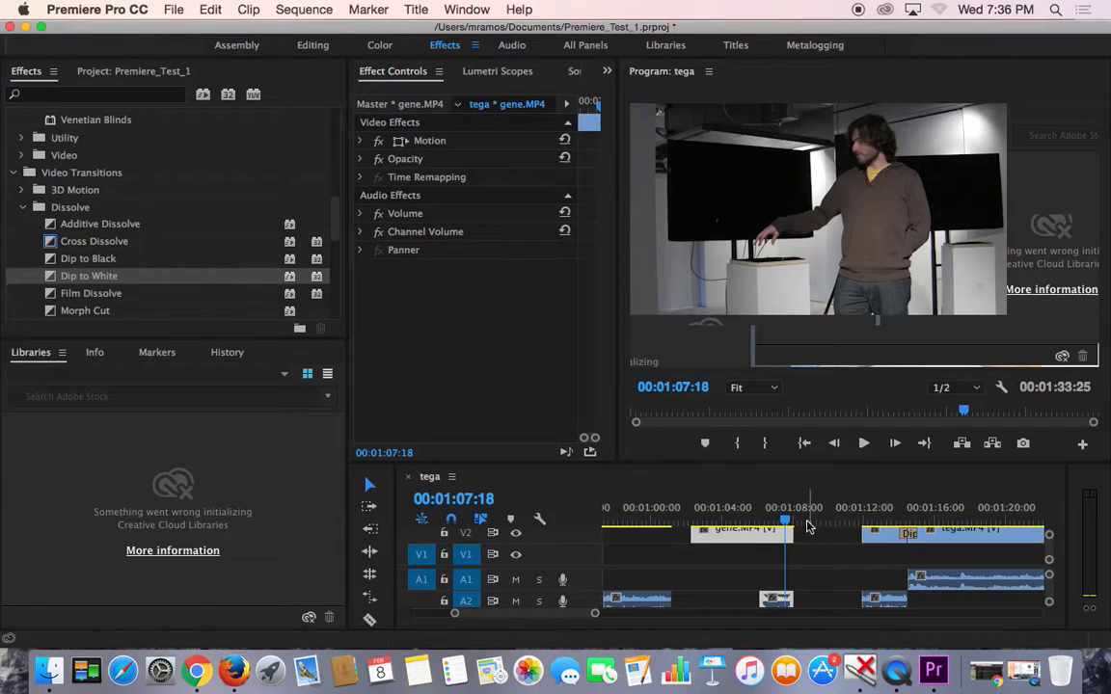
left_click_drag(783, 521, 886, 521)
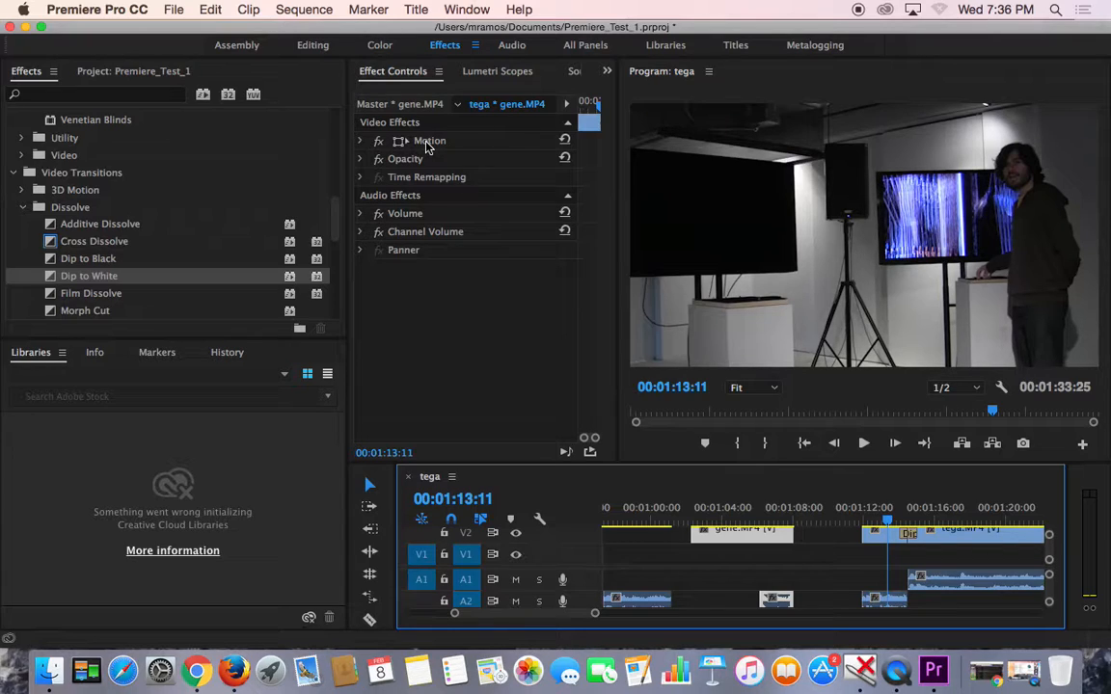
key("cmd+s")
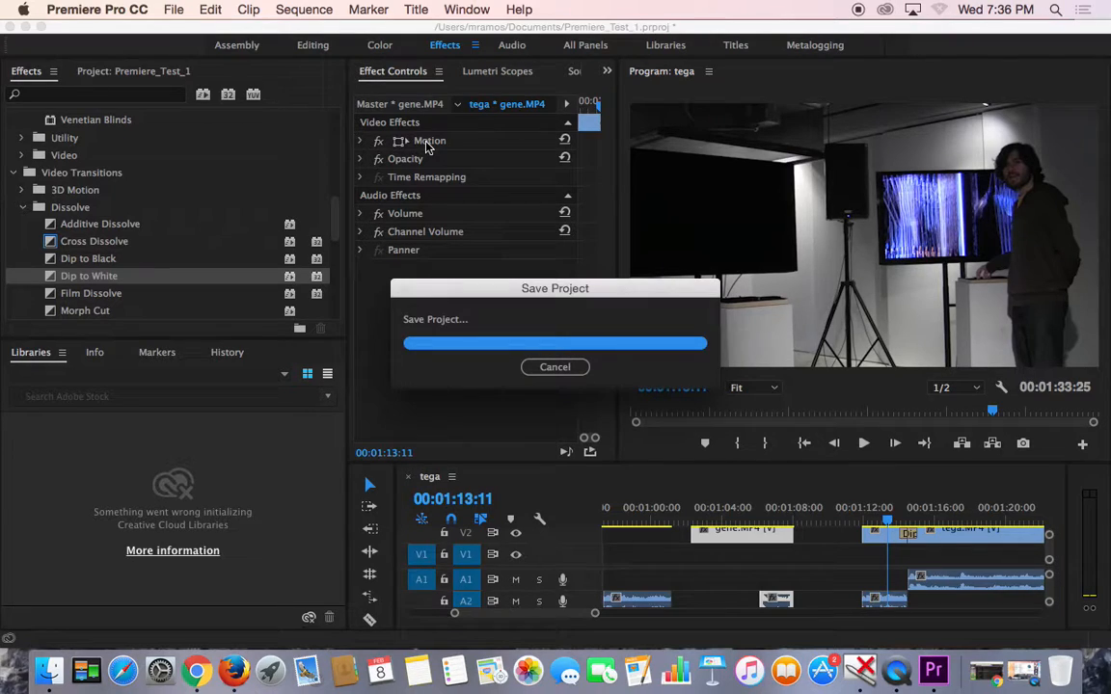